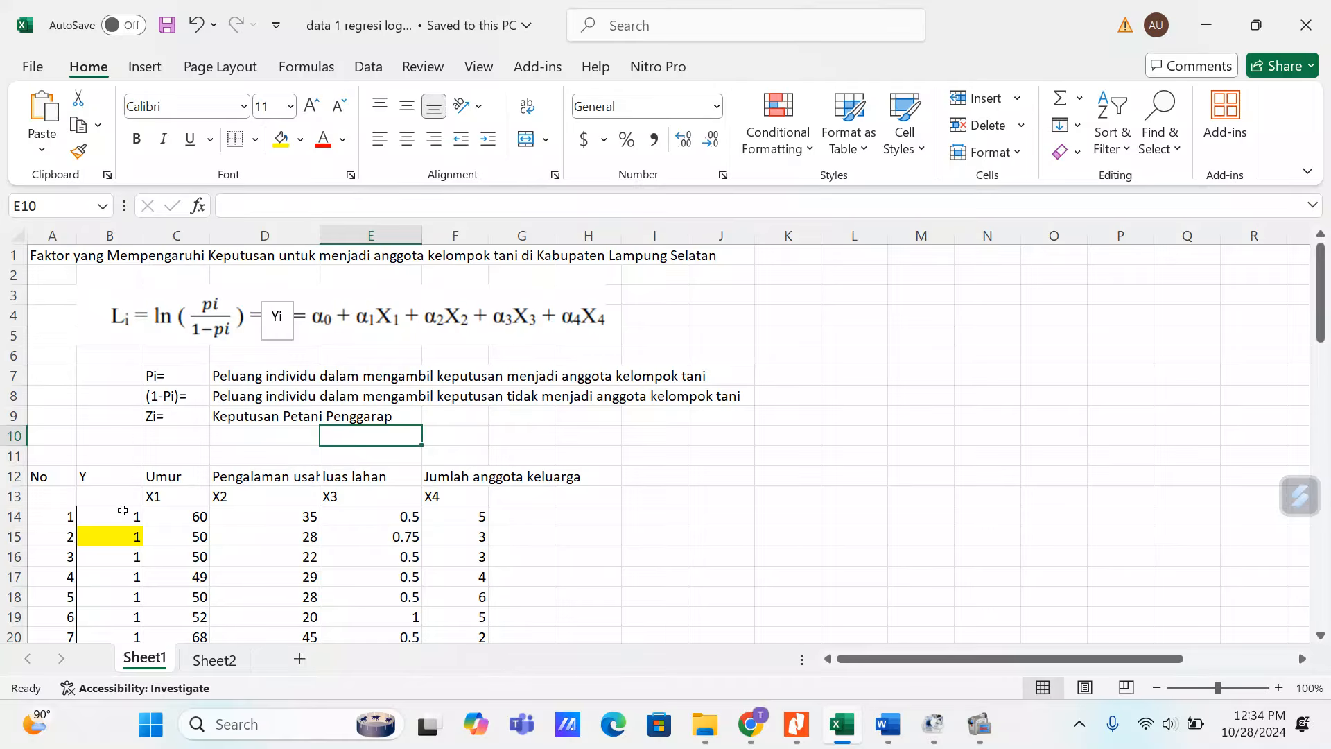
pyautogui.scroll(-1, 131, 527)
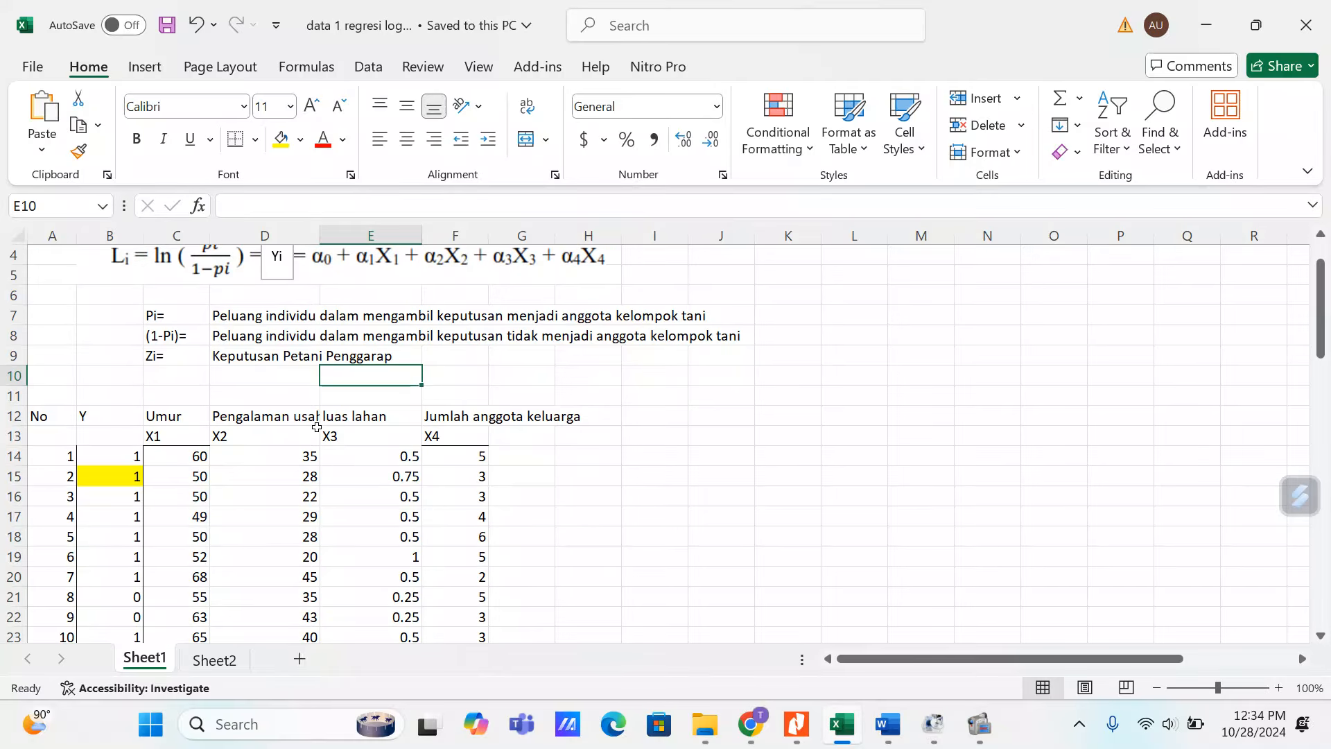
pyautogui.click(456, 442)
pyautogui.scroll(1, 455, 445)
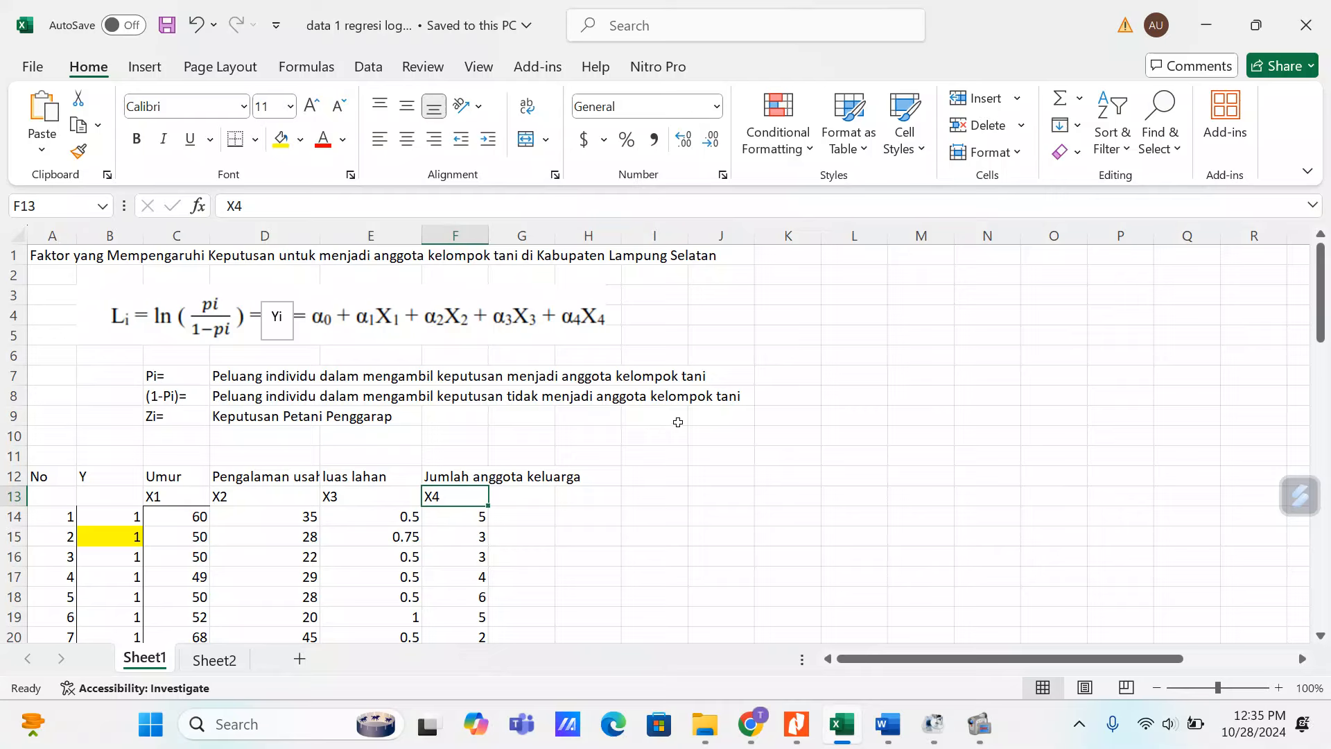
# Start a legend for the dependent variable with y in M9, 1 in M10 and 0 in M11
pyautogui.click(910, 406)
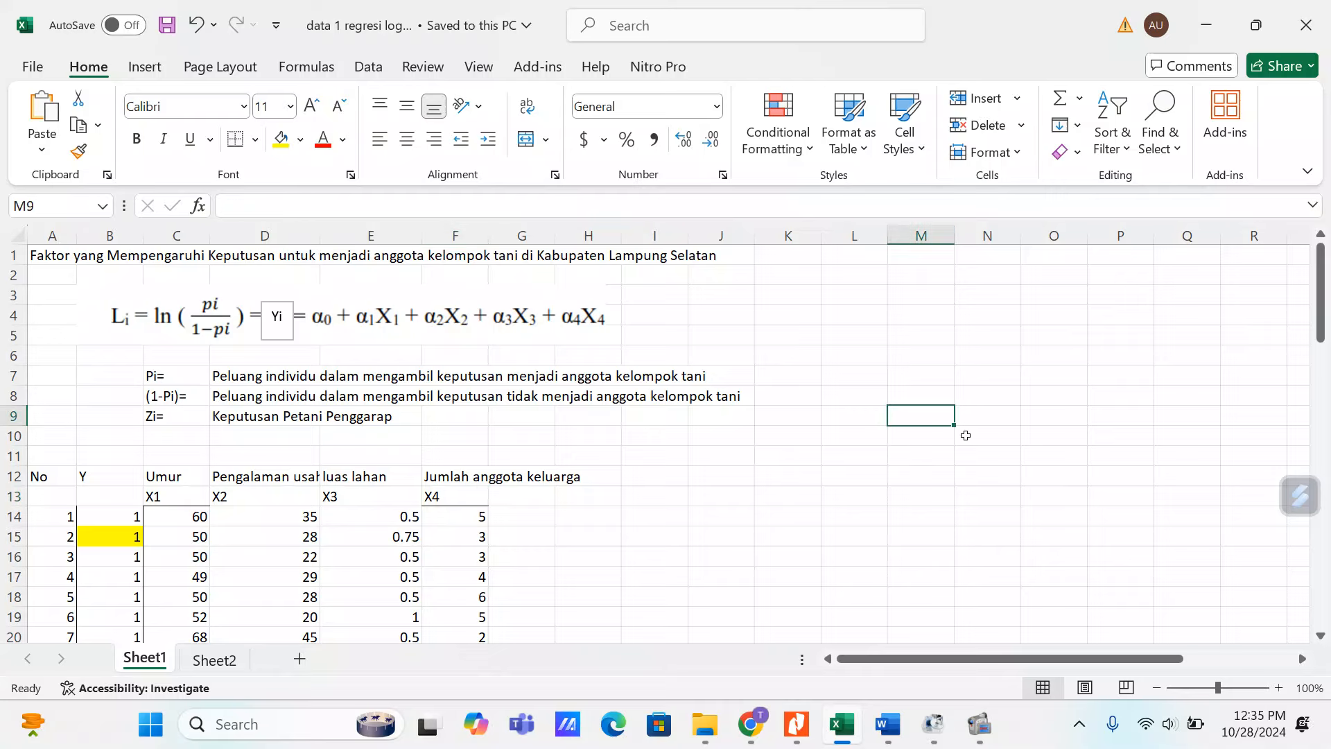
pyautogui.write('y')
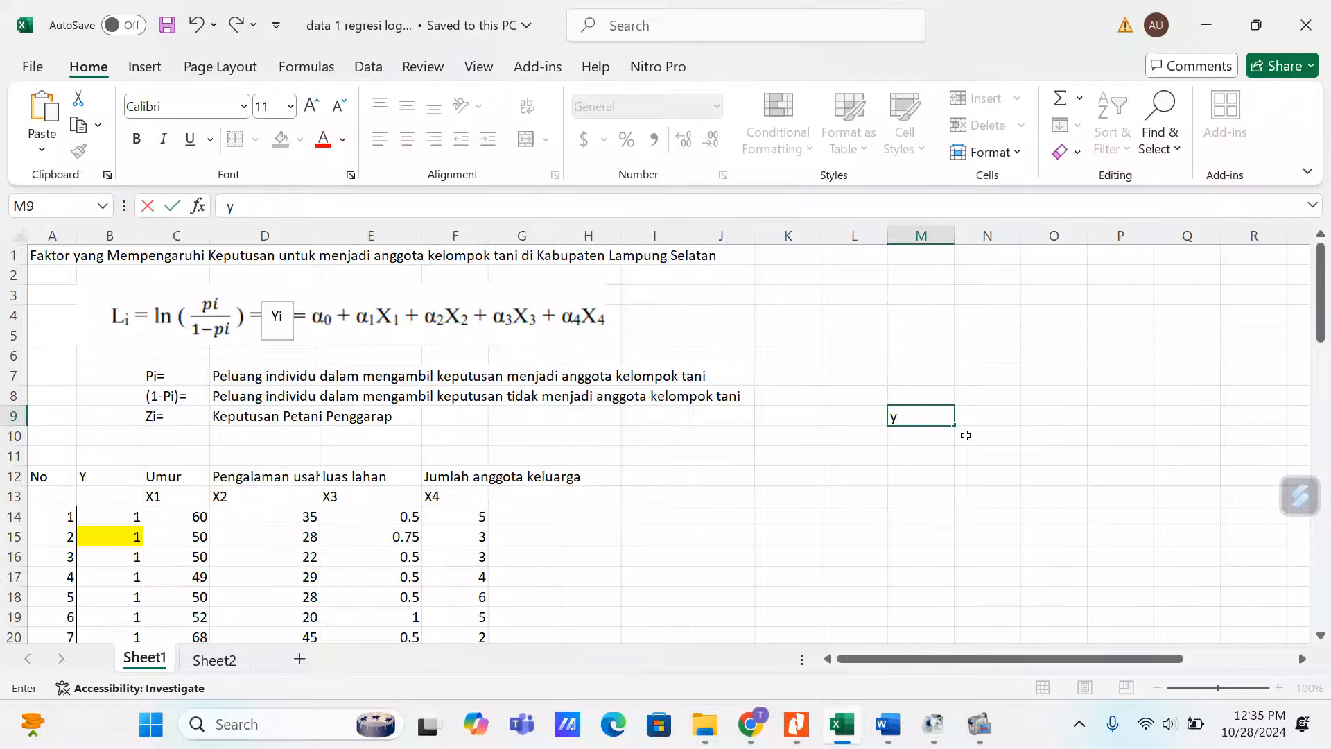
pyautogui.press('Return')
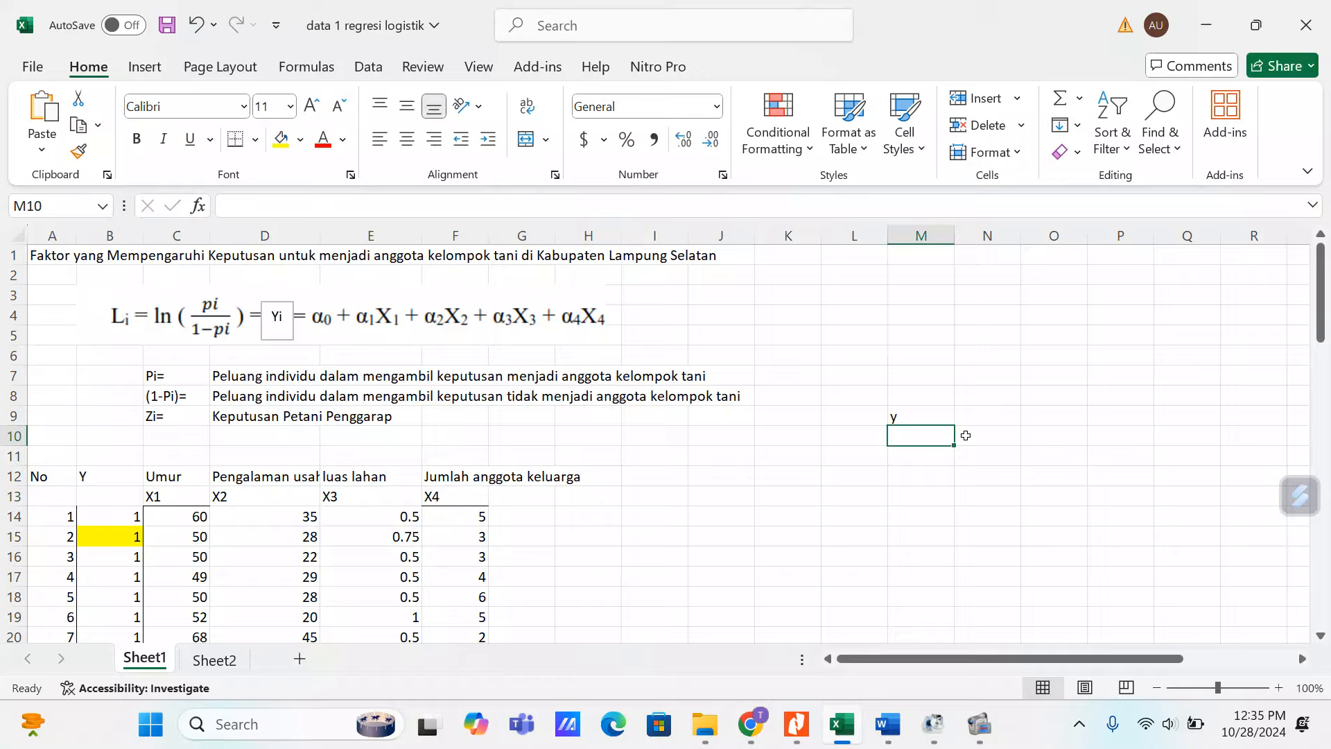
pyautogui.press('Down')
pyautogui.press('Up')
pyautogui.press('Down')
pyautogui.press('Up')
pyautogui.write('1')
pyautogui.press('Return')
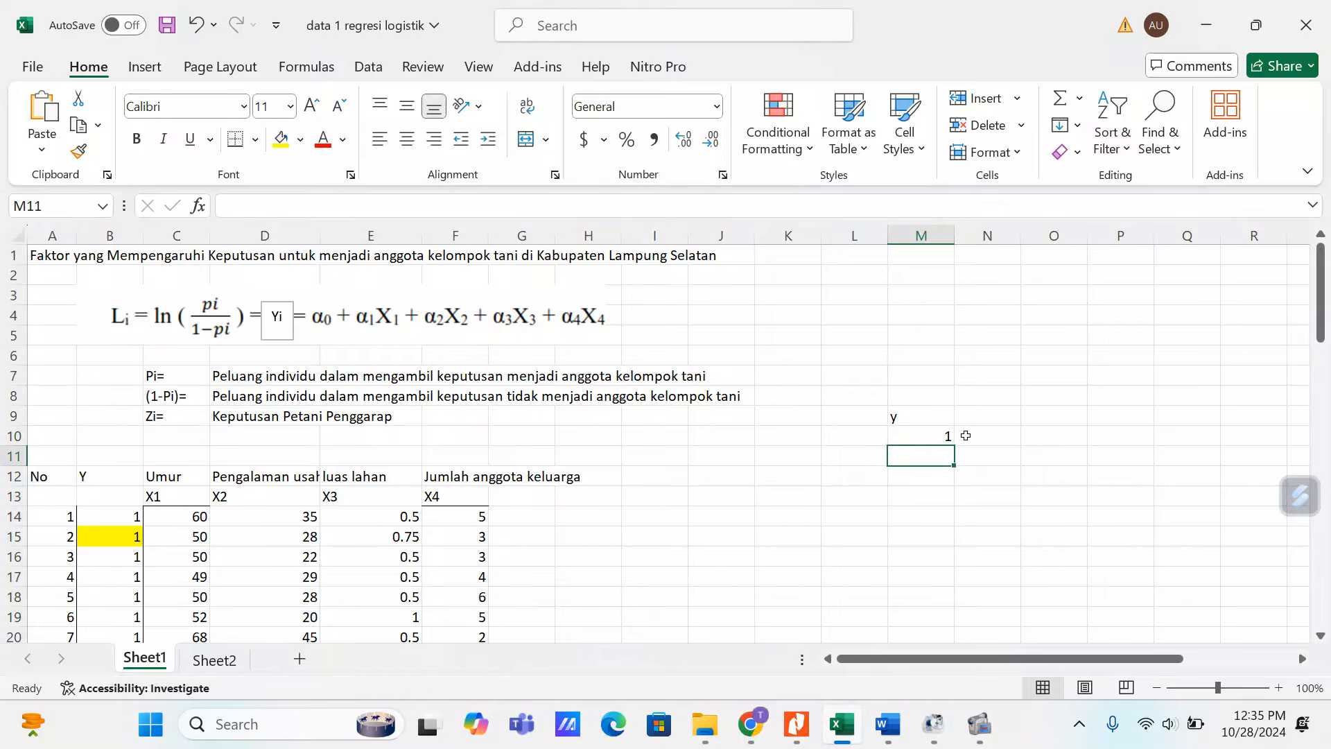
pyautogui.write('0')
pyautogui.click(966, 435)
pyautogui.press('Left')
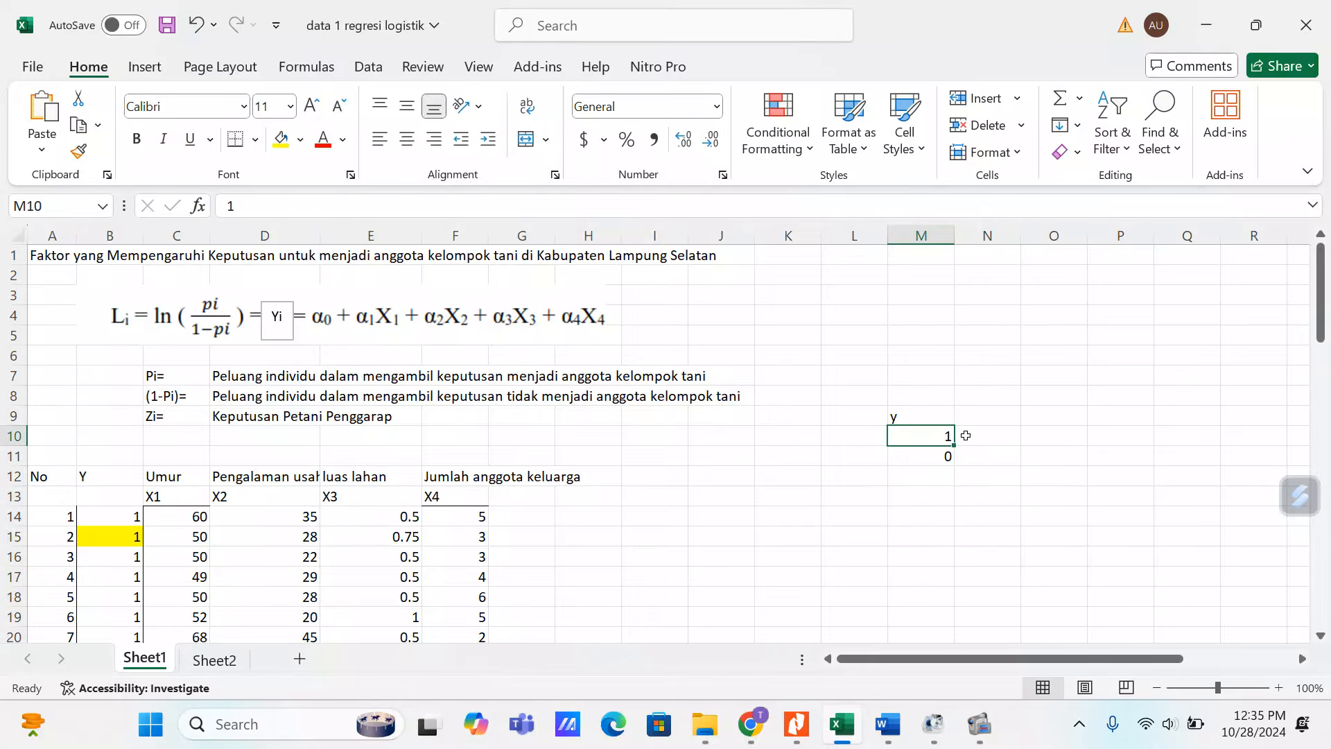
# Describe code 1 in N10 as "keputusan petani menjadi anggota kelompok tani"
pyautogui.press('Right')
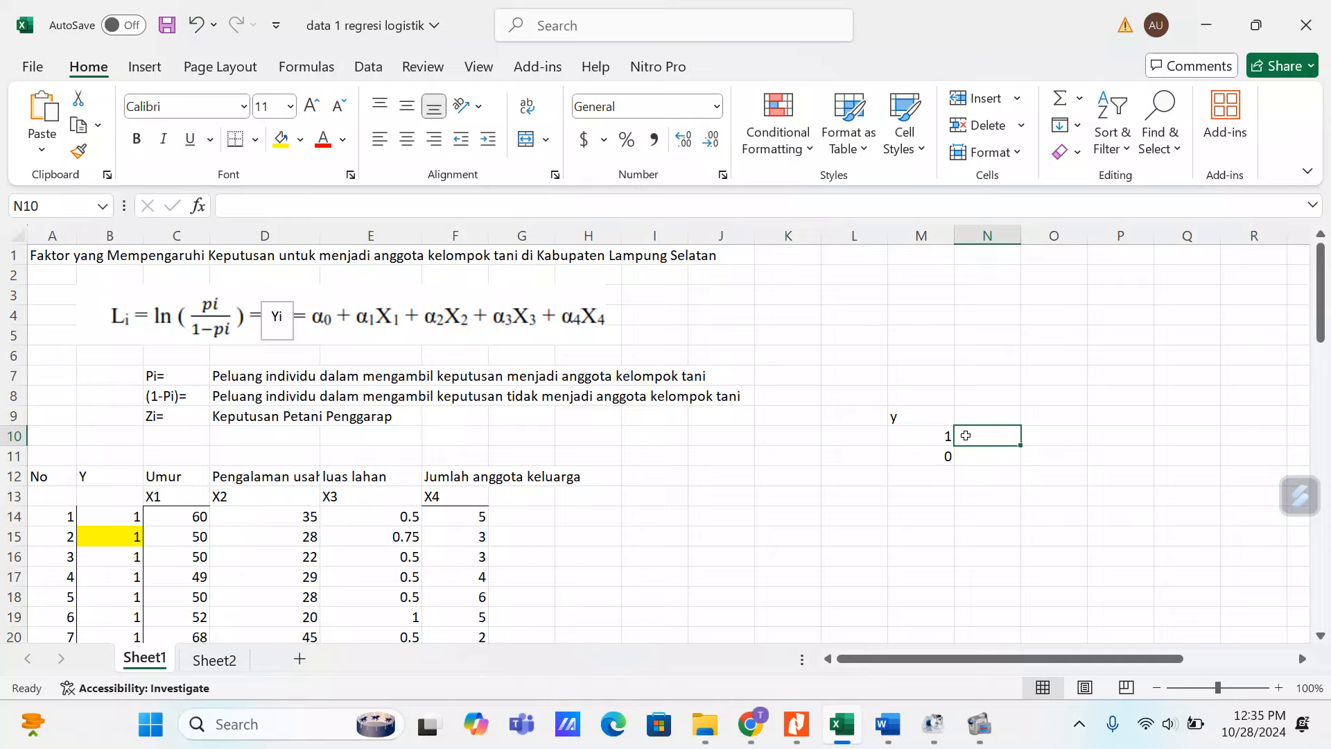
pyautogui.write('ke')
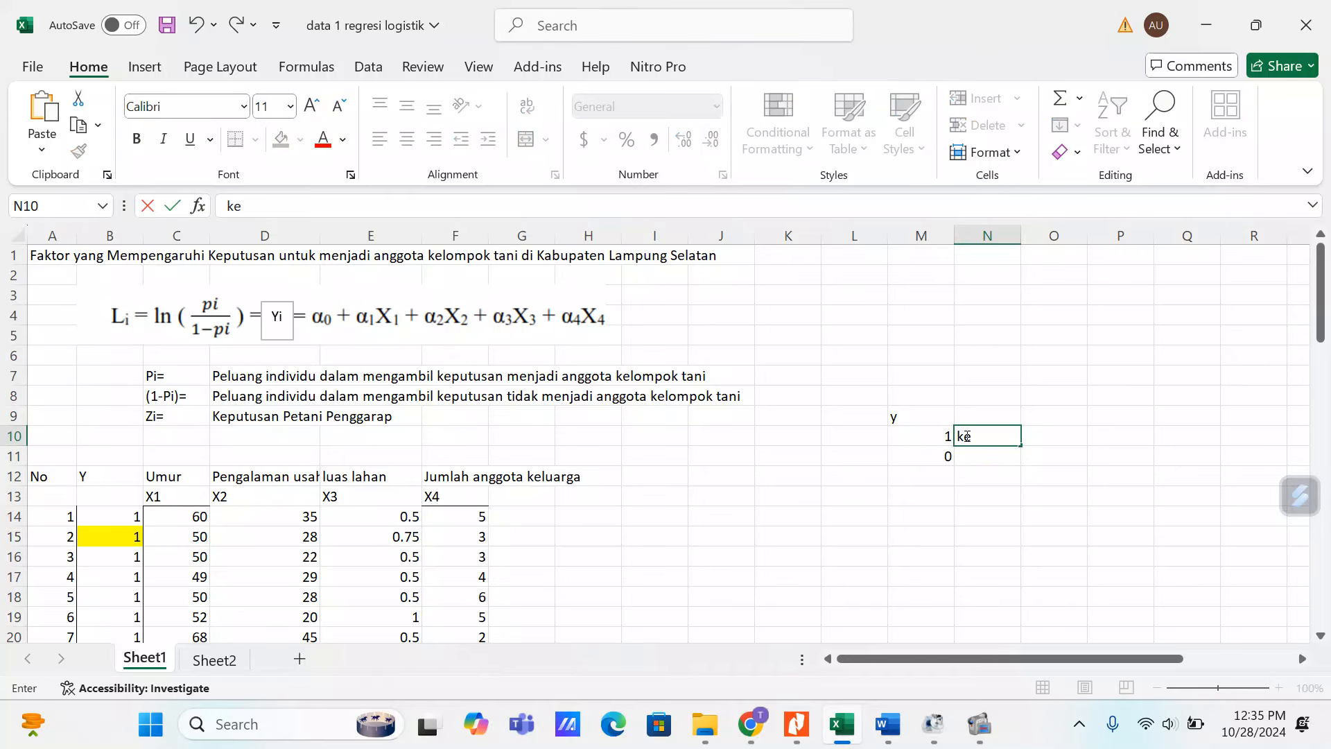
pyautogui.write('putusan pe')
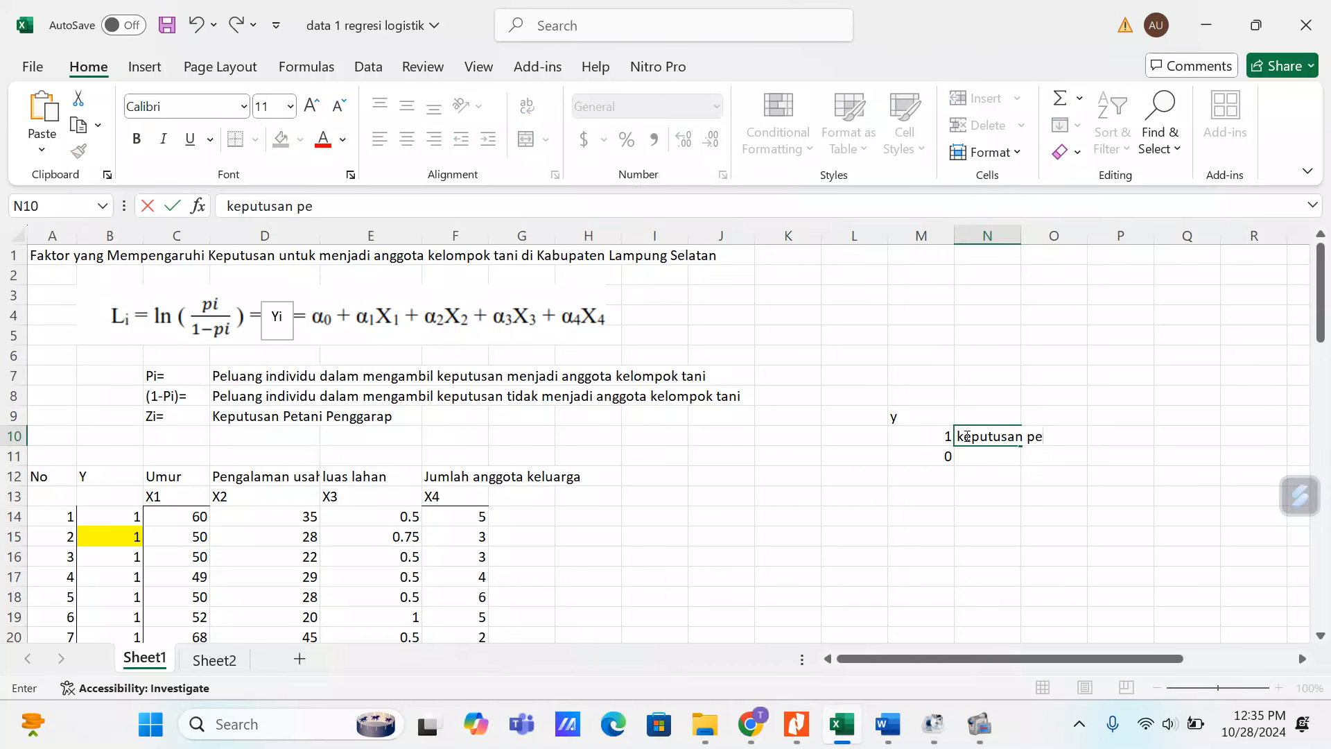
pyautogui.write('tani menjadi angg')
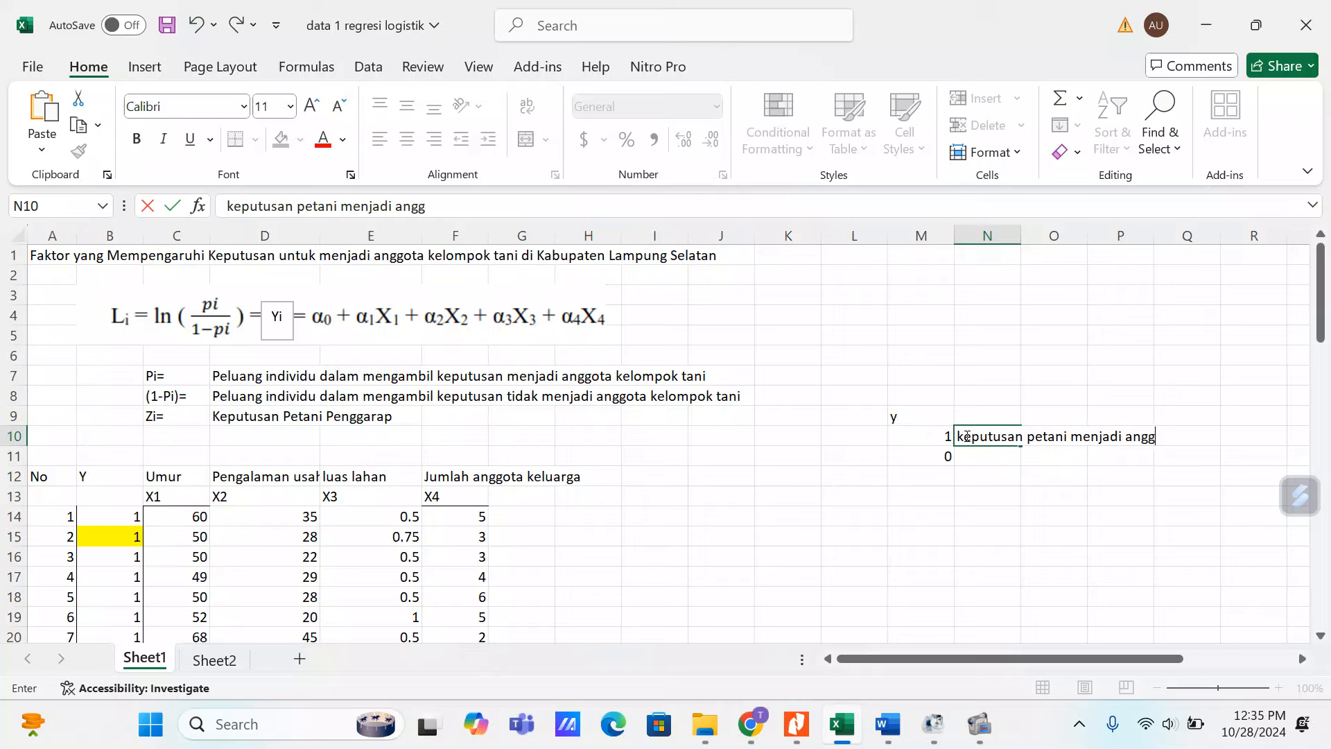
pyautogui.write('ota kelompok tani')
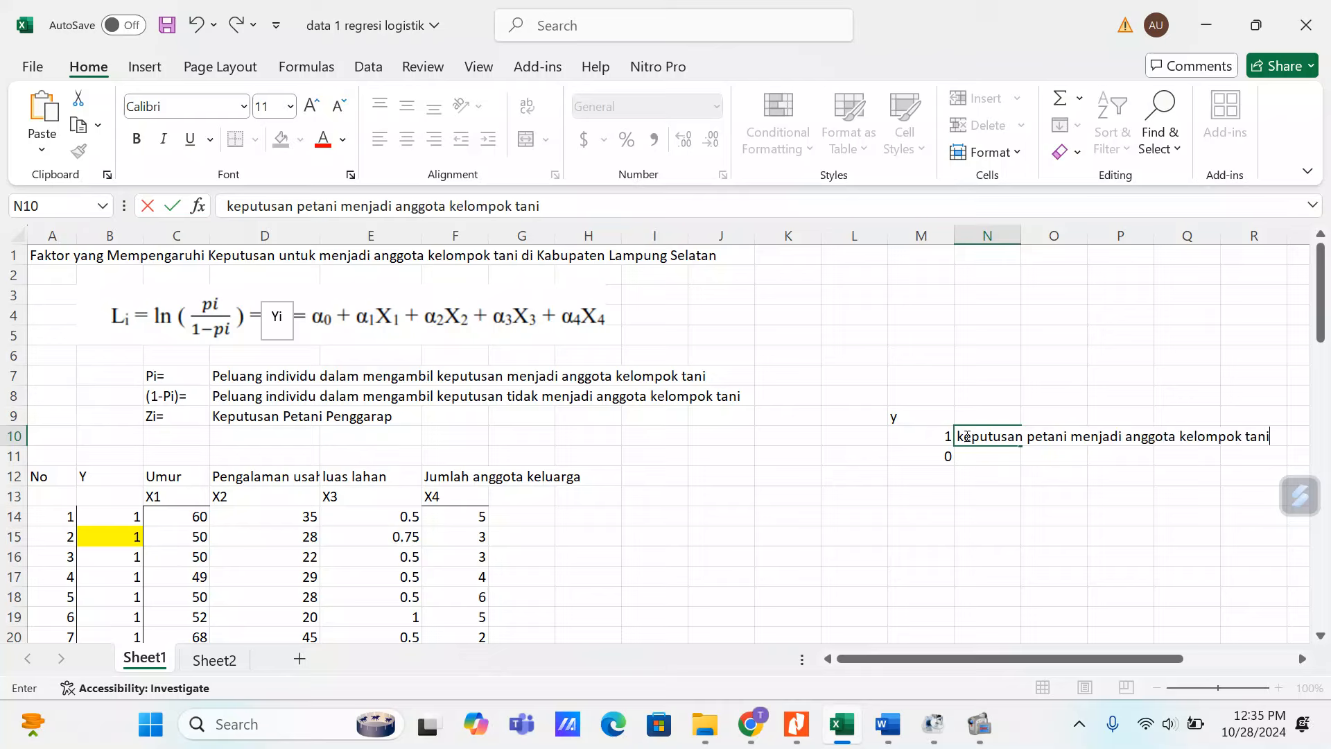
pyautogui.press('Return')
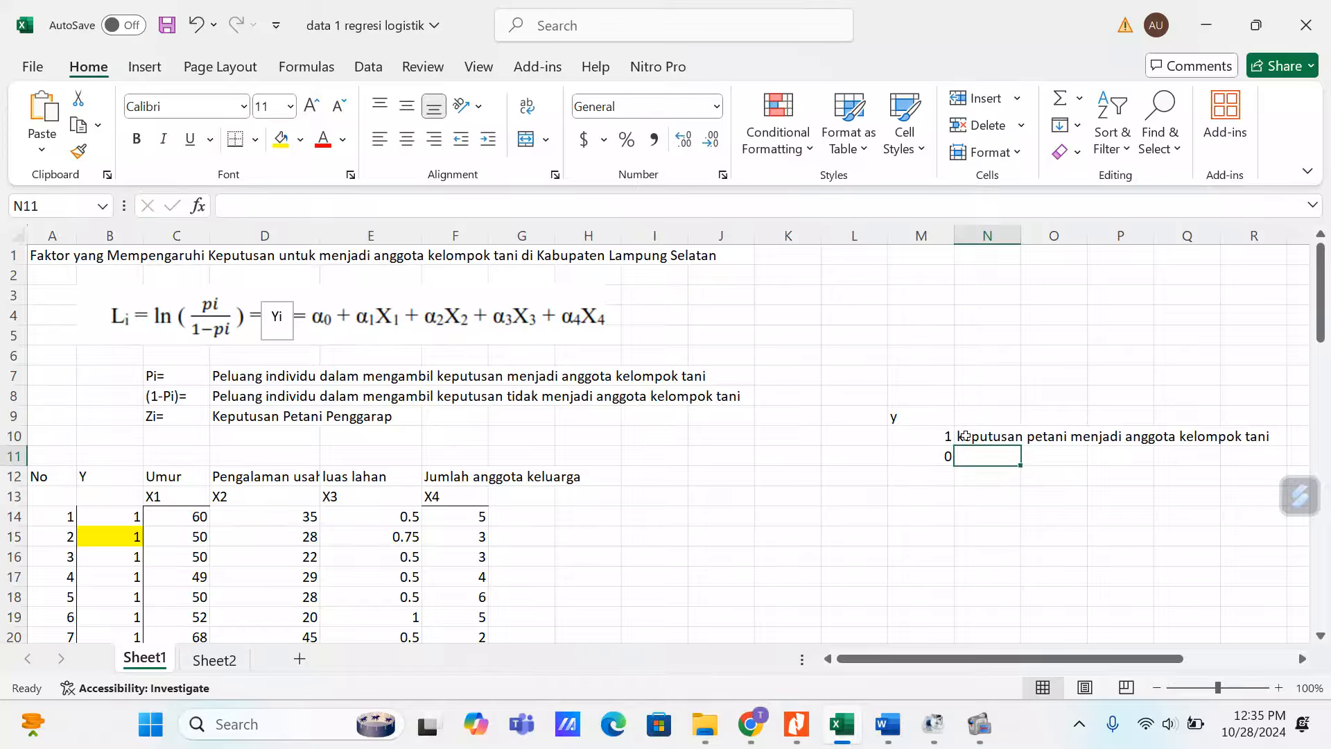
# Describe code 0 in N11 as "keputusan petani tidak menjadi anggota kelompok tani"
pyautogui.write('keputusan petani menjadi anggota kelompok tani')
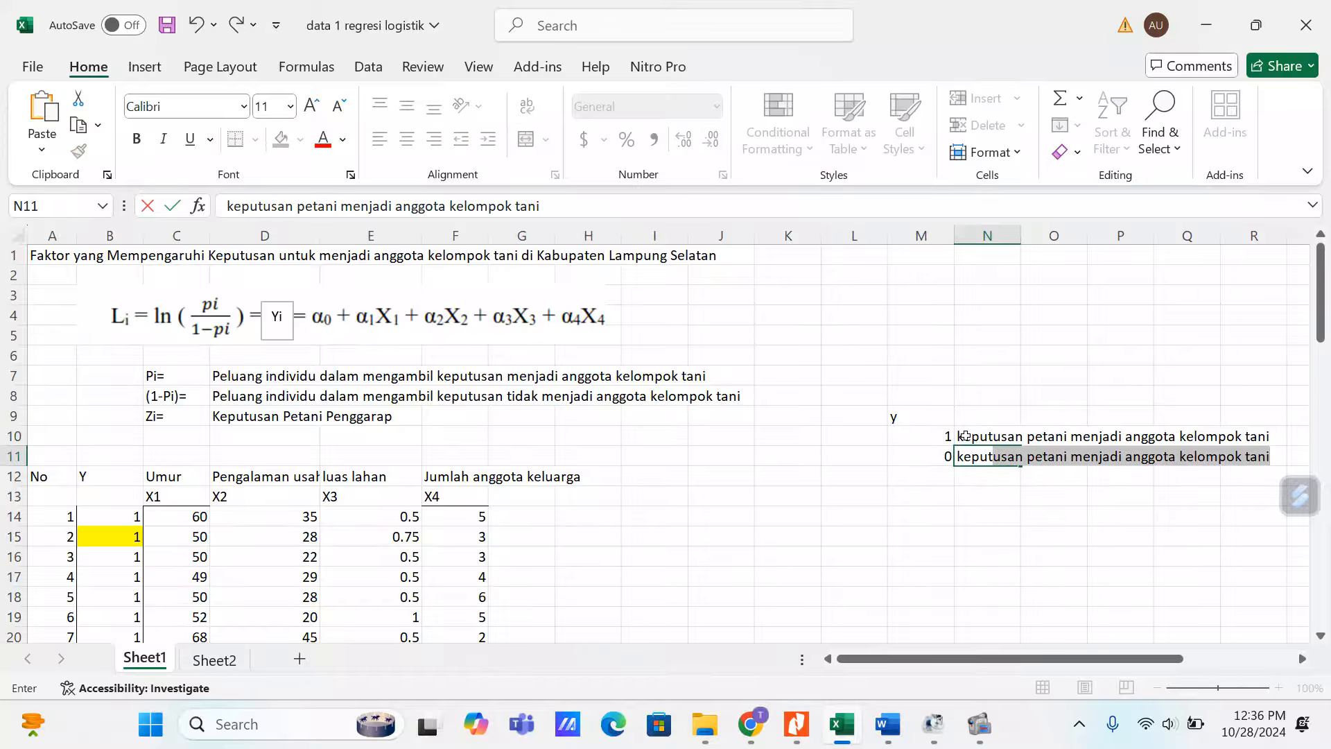
pyautogui.press('Return')
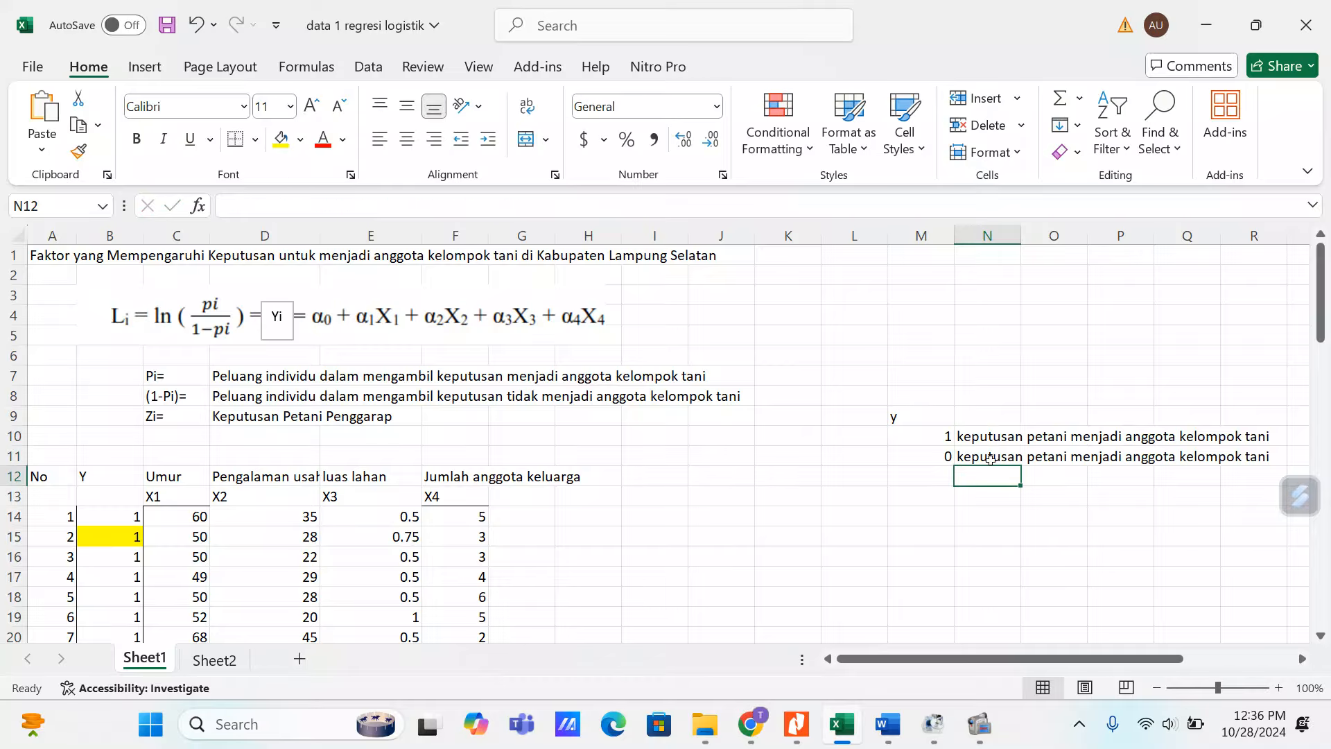
pyautogui.click(990, 459)
pyautogui.click(392, 205)
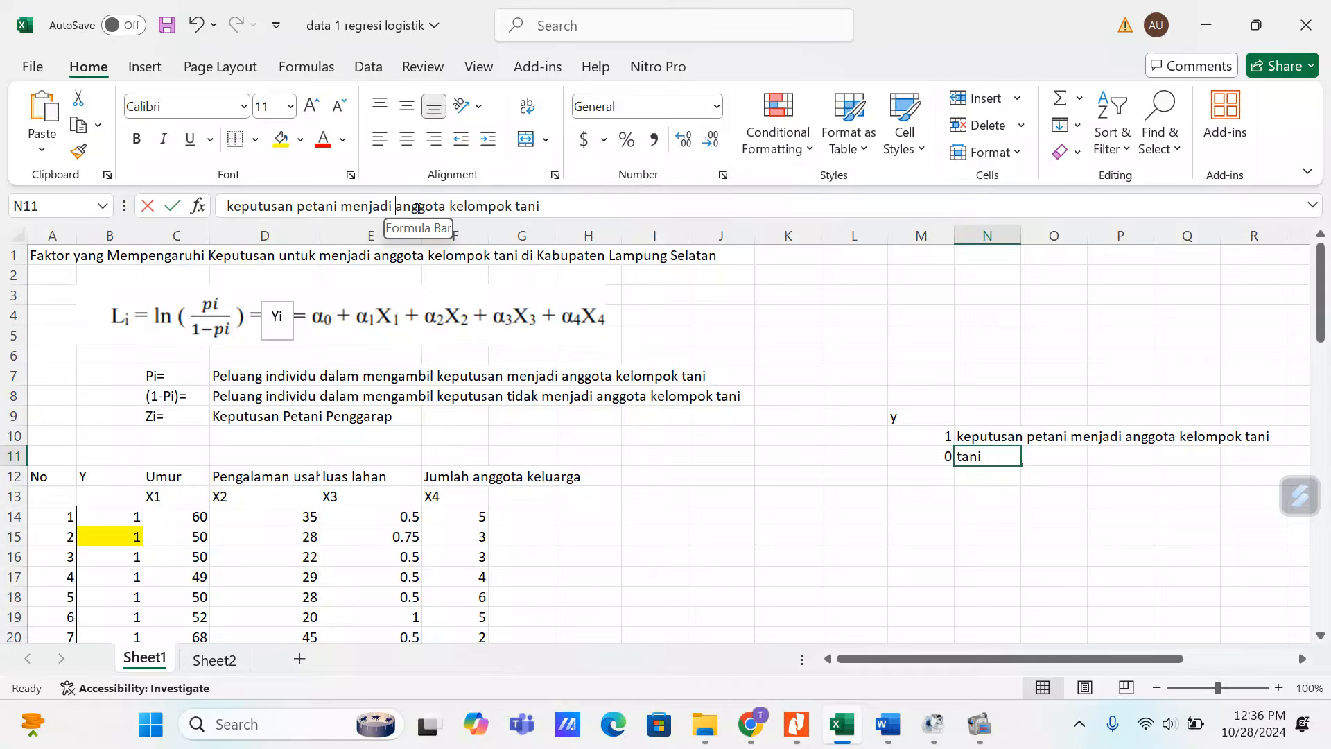
pyautogui.press('Left')
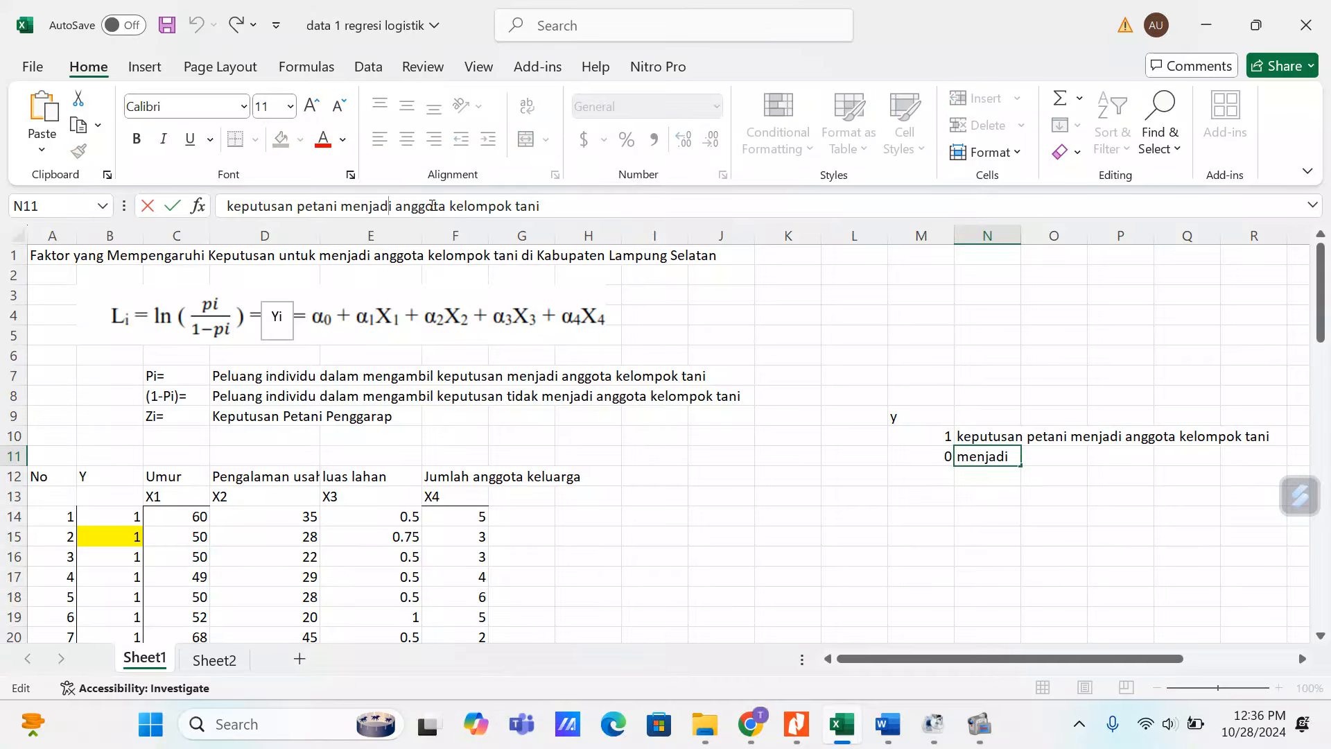
pyautogui.press('Left')
pyautogui.press('Left')
pyautogui.press('Right')
pyautogui.write('tidak')
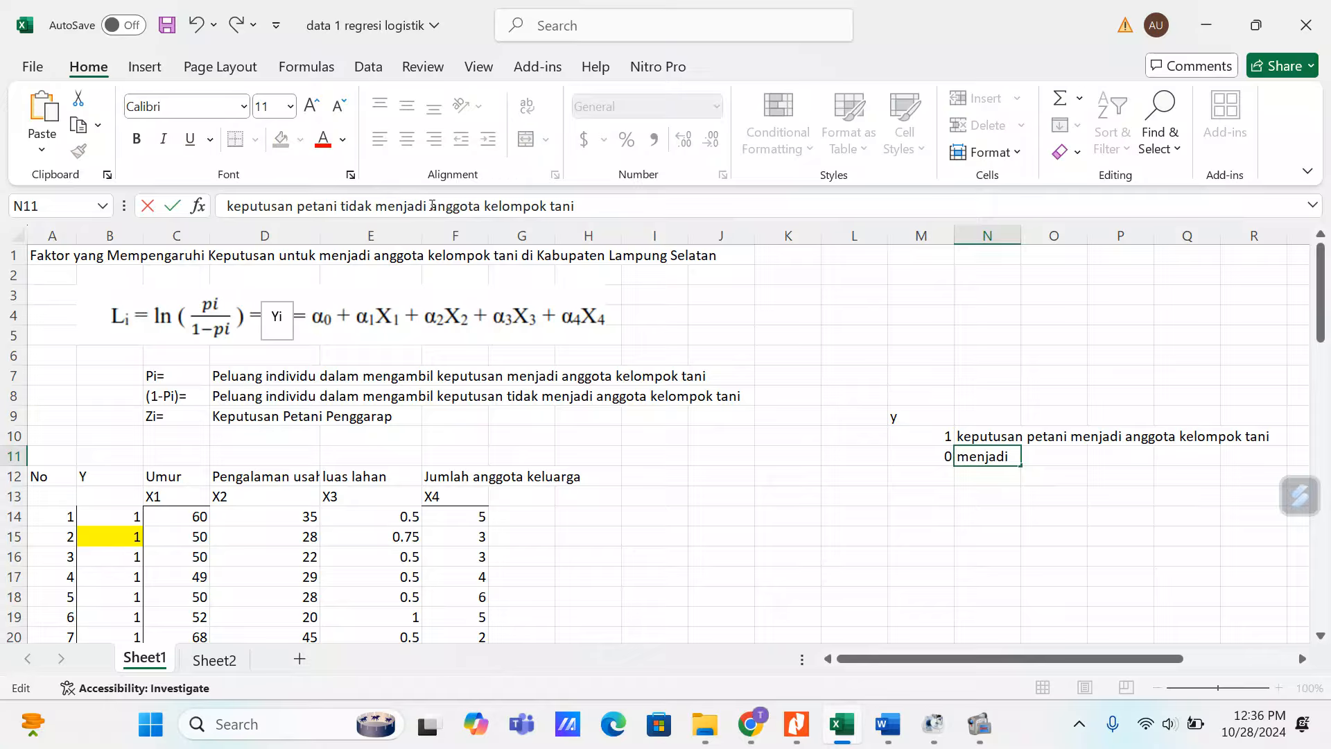
pyautogui.click(998, 538)
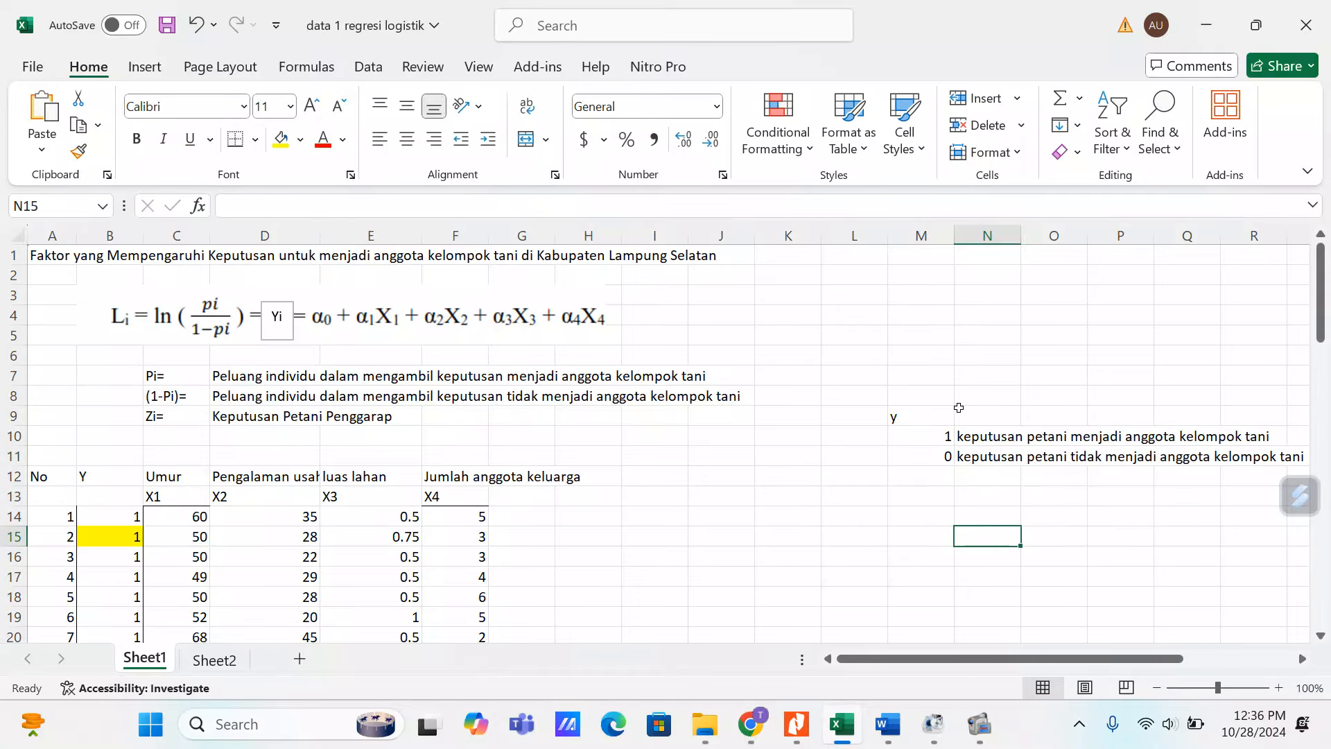
# Review the y legend, the X1 to X4 column headings and the data rows beneath them
pyautogui.click(929, 418)
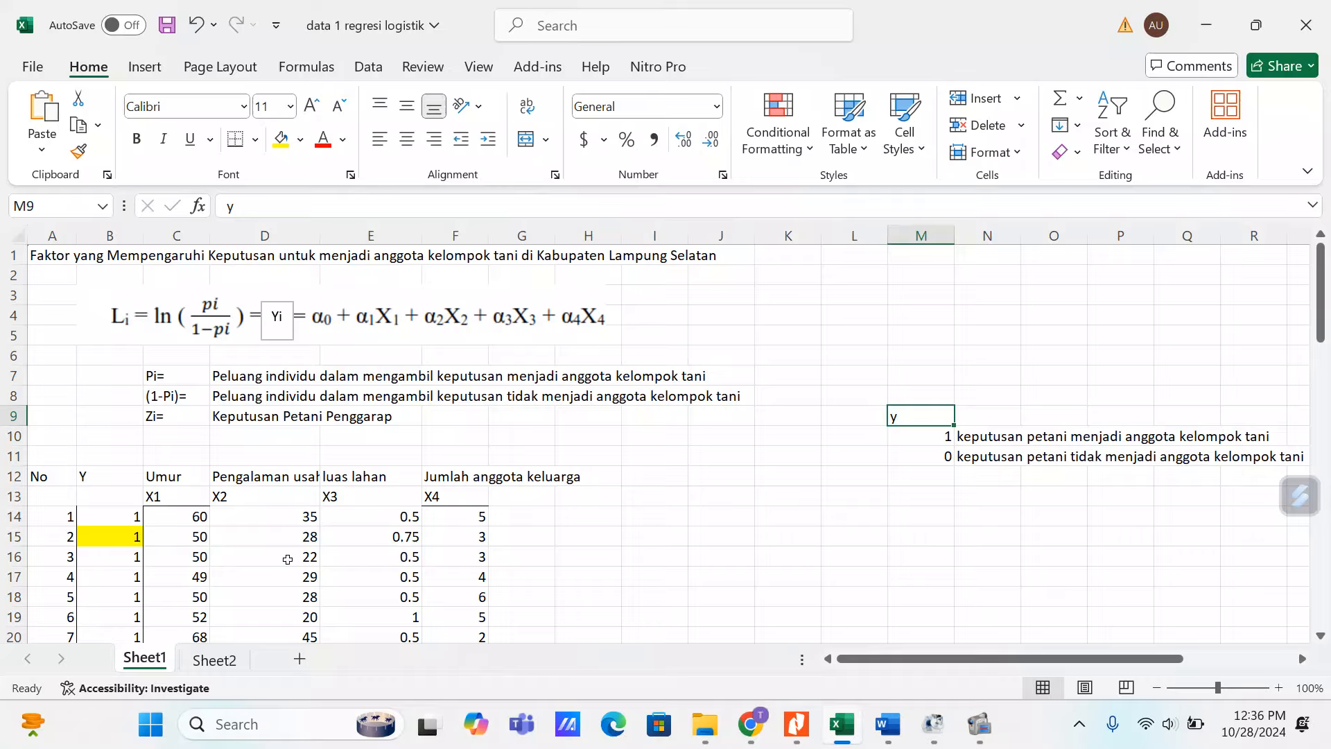
pyautogui.click(187, 504)
pyautogui.click(249, 504)
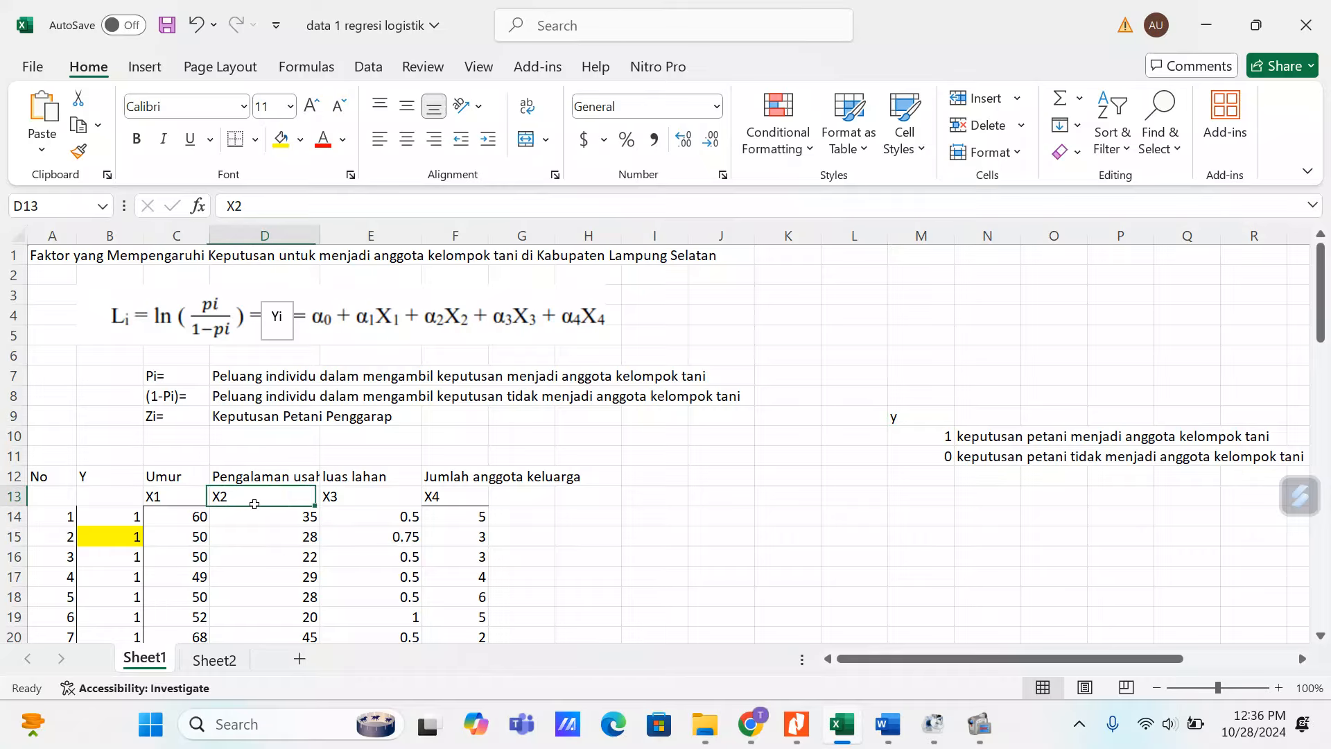
pyautogui.click(329, 499)
pyautogui.click(434, 498)
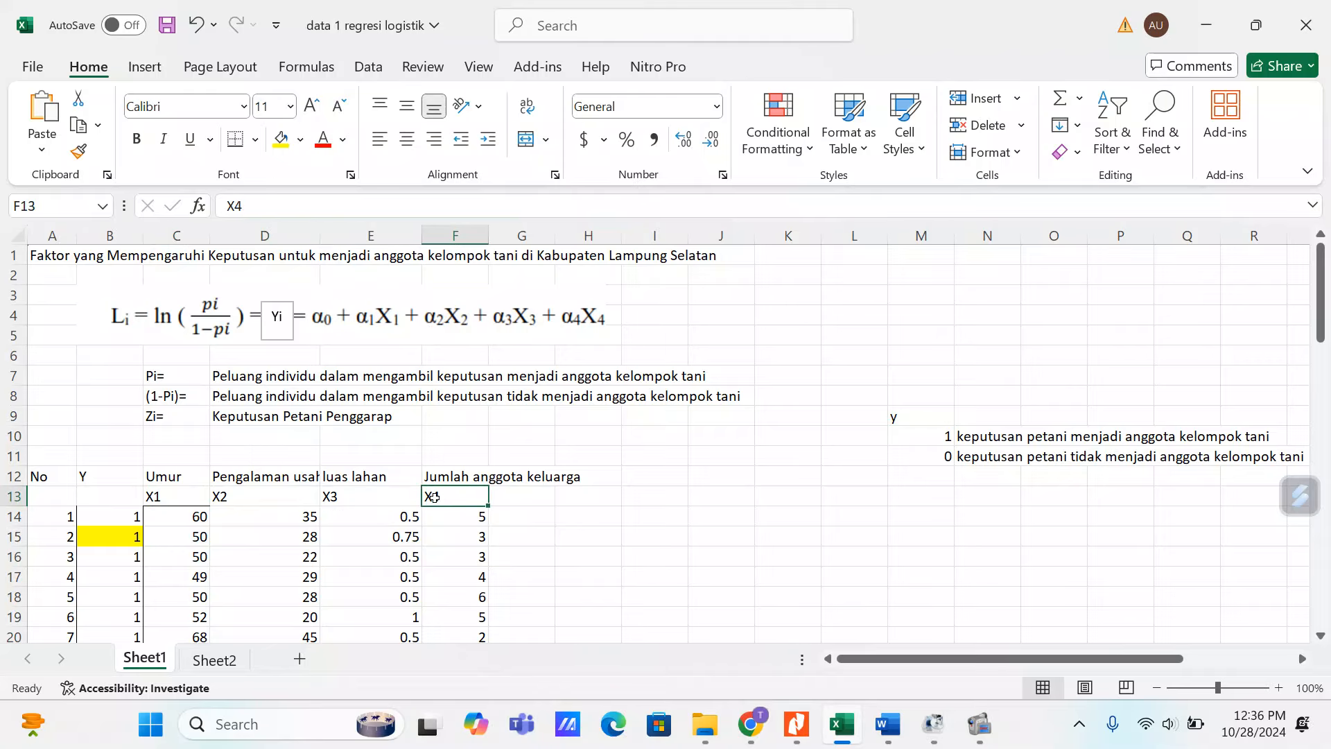
pyautogui.scroll(-2, 434, 502)
pyautogui.scroll(-2, 665, 538)
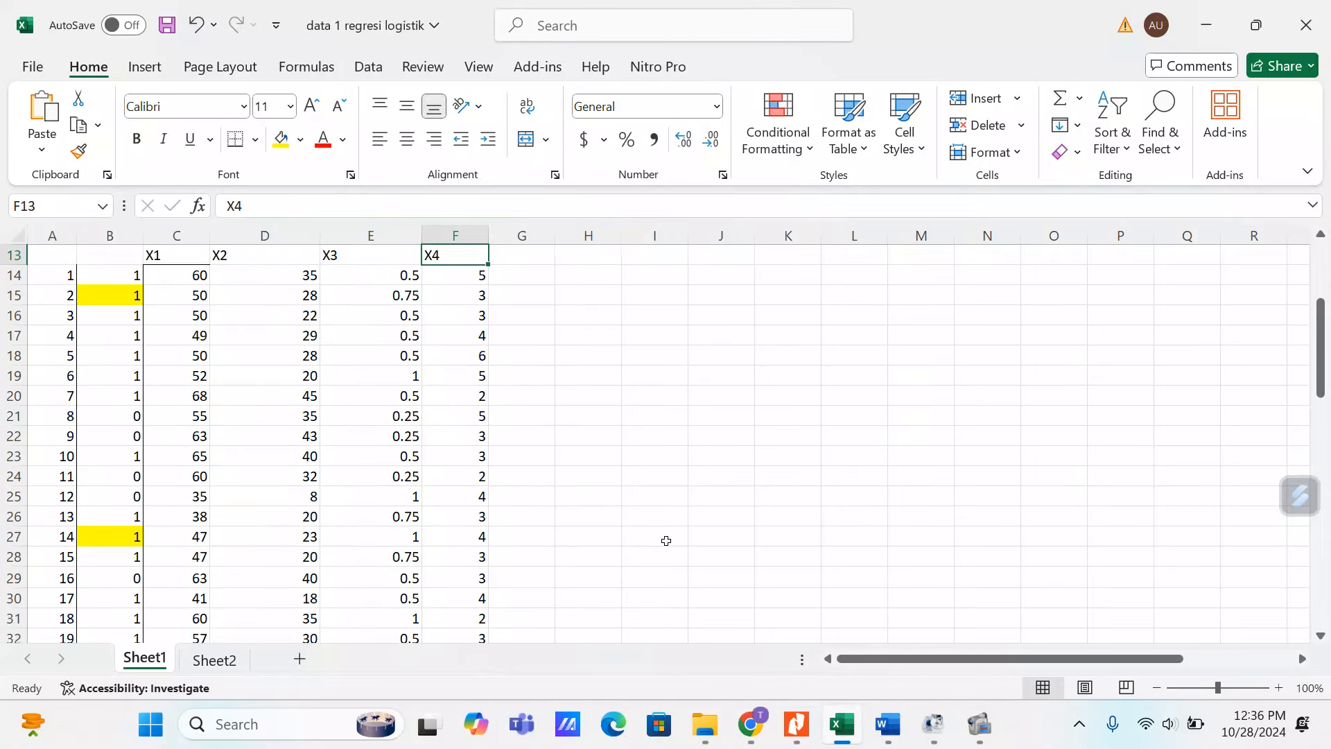
pyautogui.scroll(1, 714, 580)
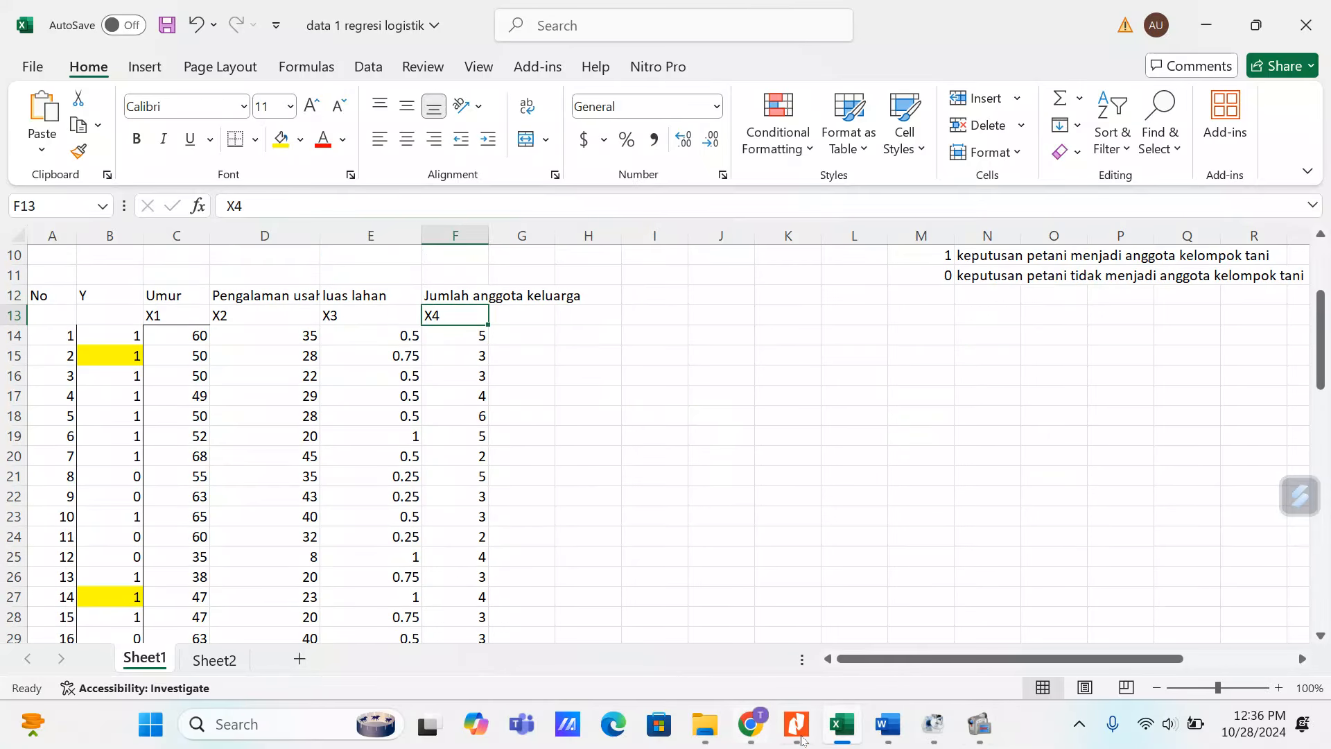
# Launch EViews 10 (x64) and dismiss its welcome screen
pyautogui.click(149, 725)
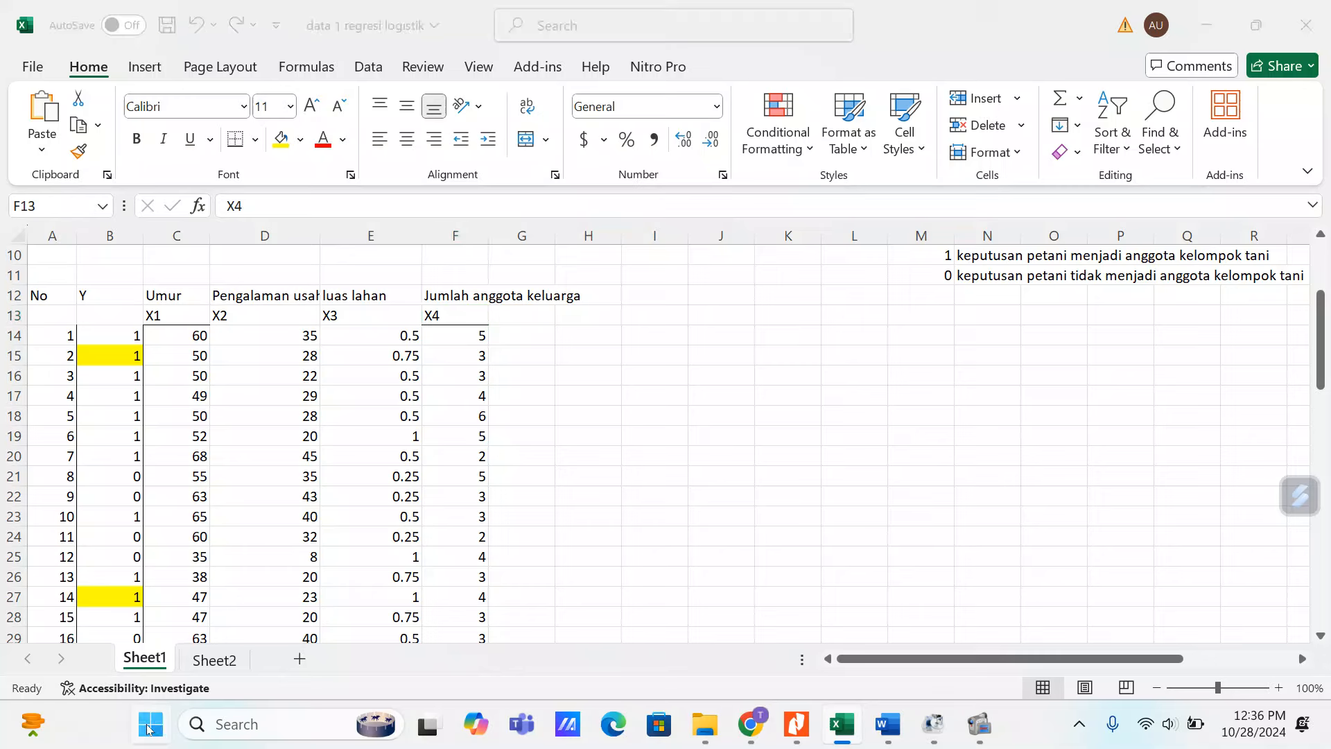
pyautogui.click(288, 737)
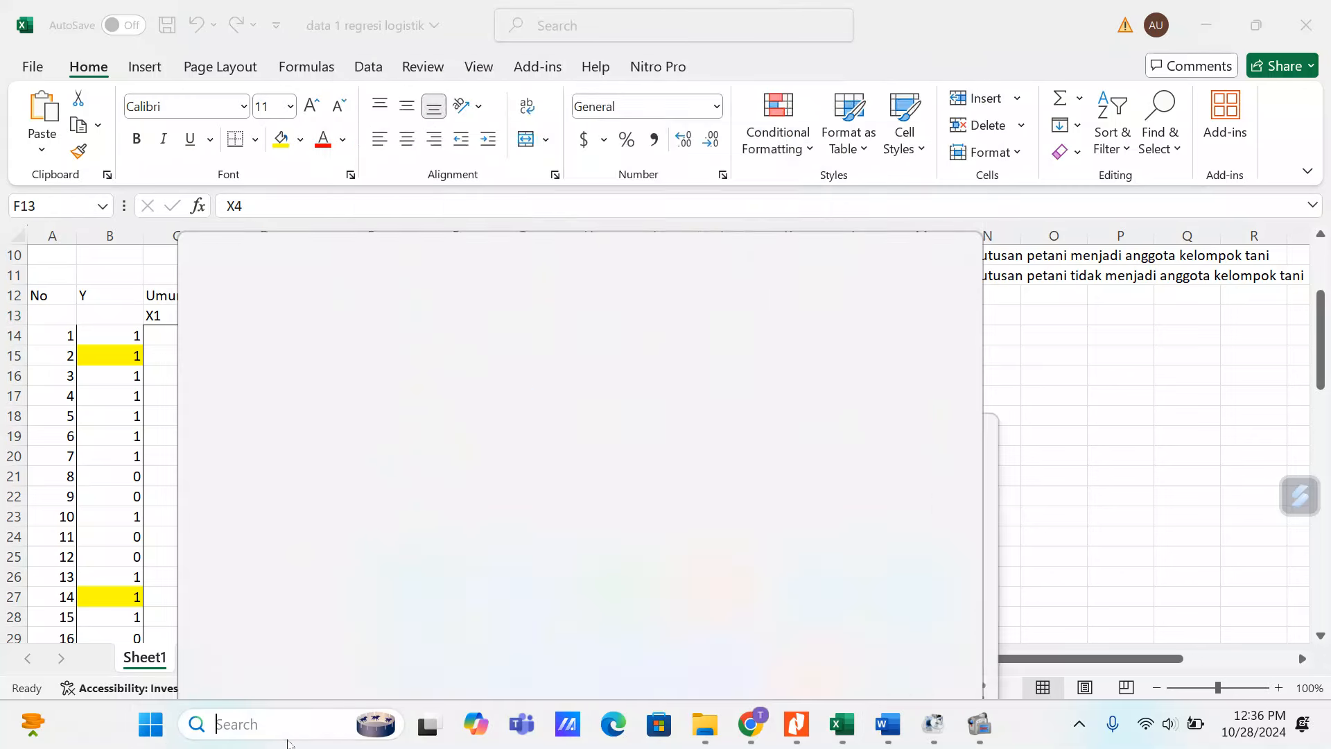
pyautogui.write('eviews 10 (x64')
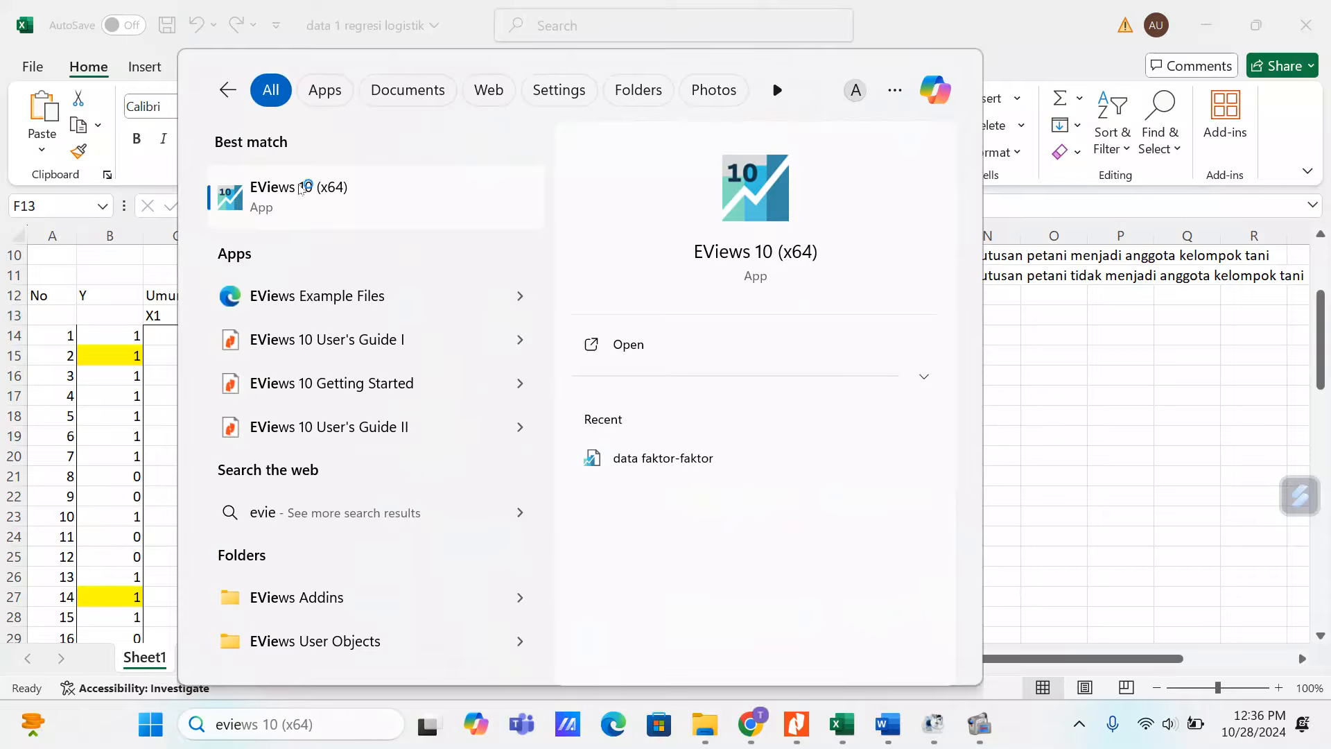
pyautogui.click(305, 185)
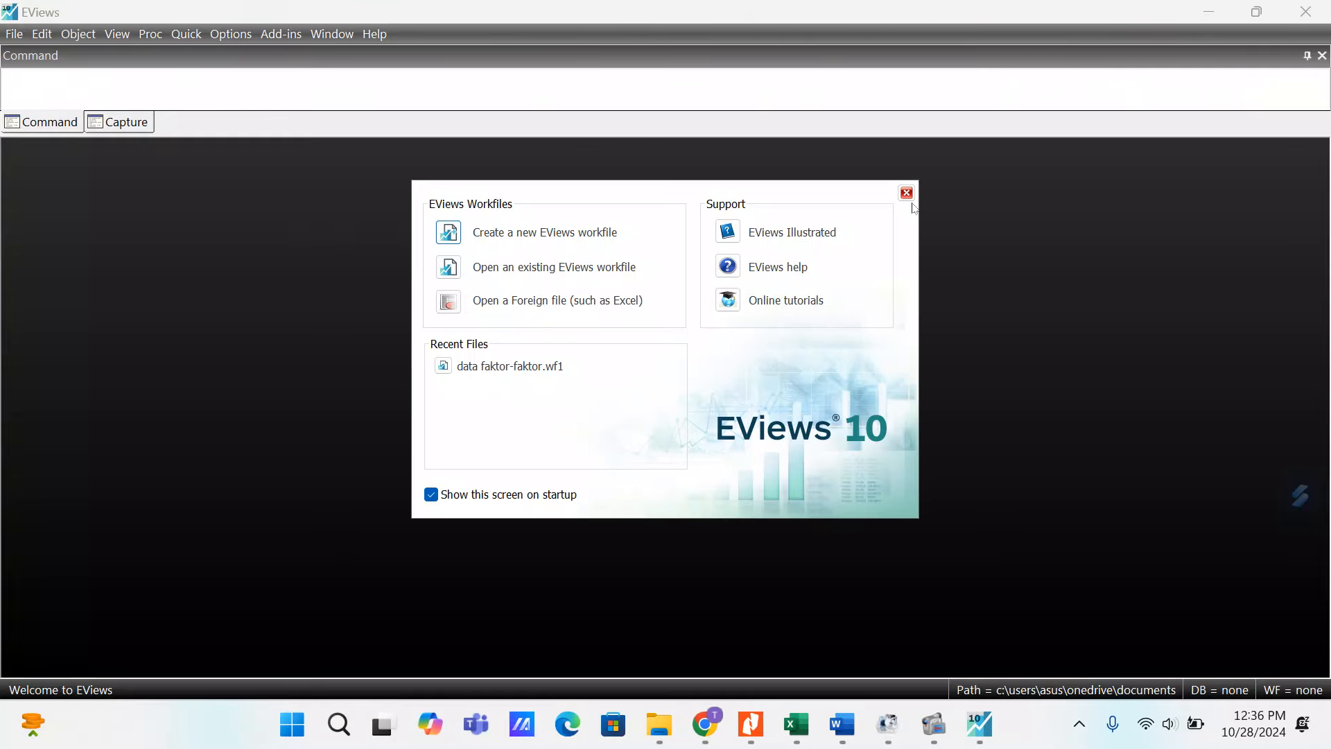
pyautogui.click(907, 195)
# Create a new workfile with the Unstructured / Undated structure and 60 observations
pyautogui.click(15, 34)
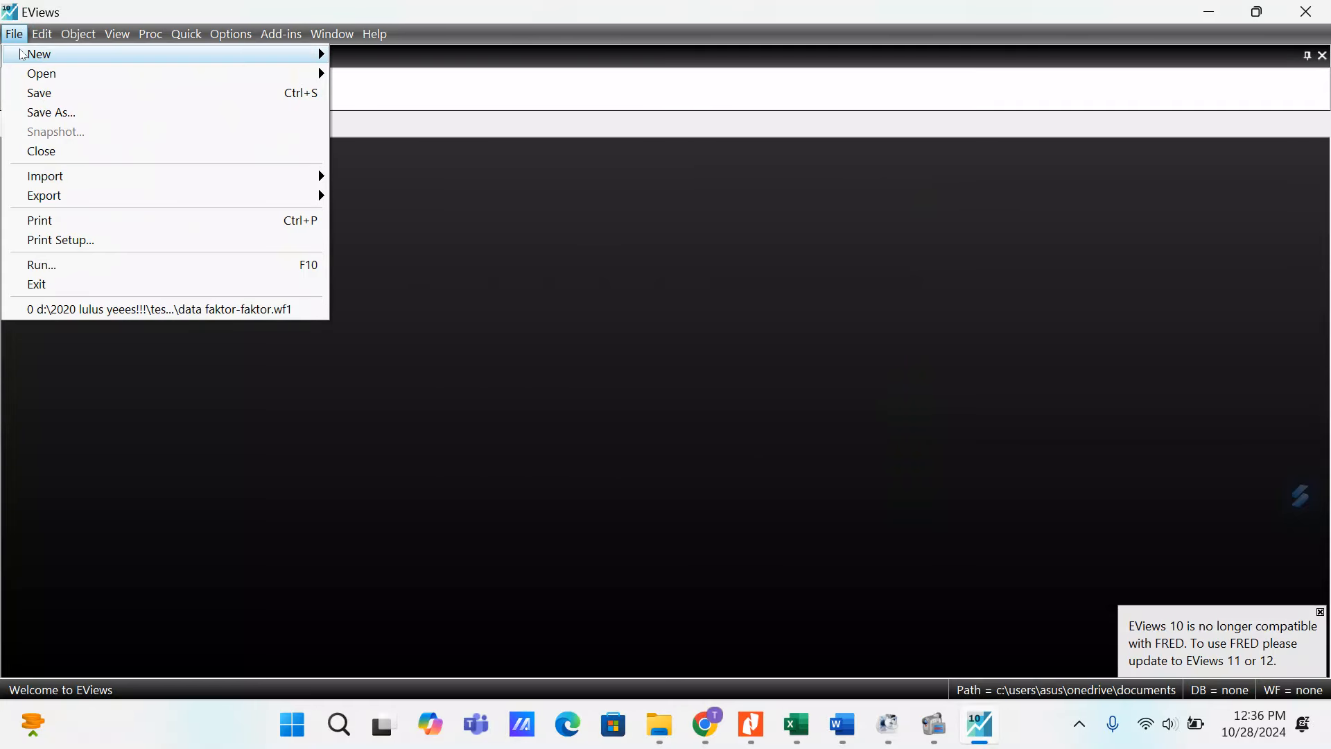
pyautogui.moveTo(73, 60)
pyautogui.click(374, 54)
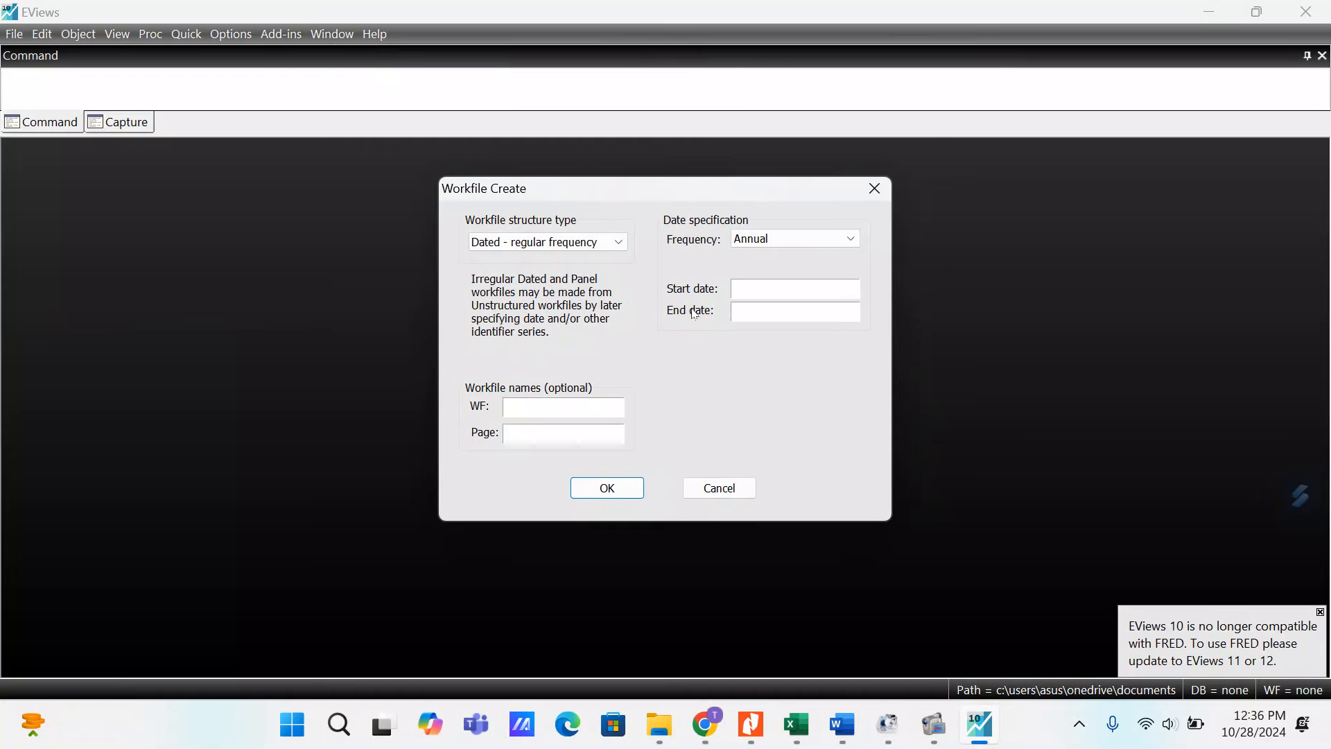
pyautogui.click(575, 242)
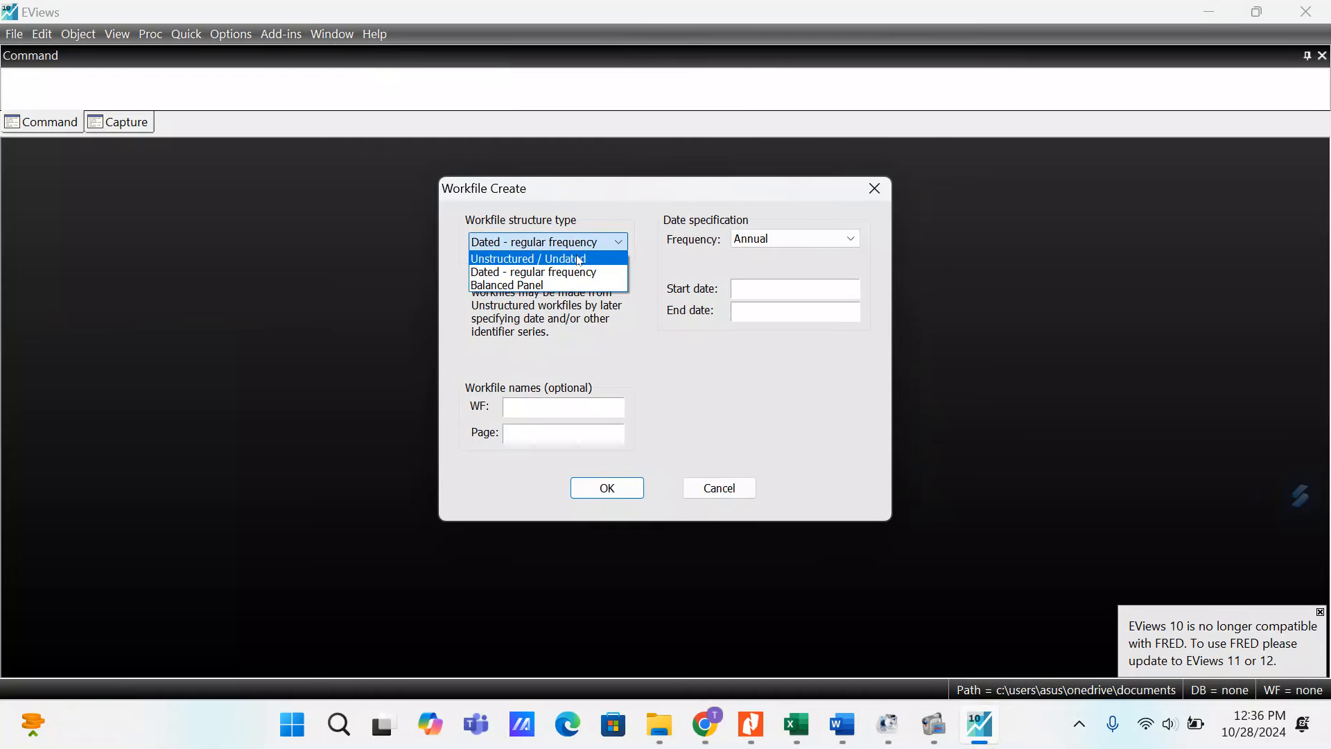
pyautogui.click(579, 262)
pyautogui.click(780, 247)
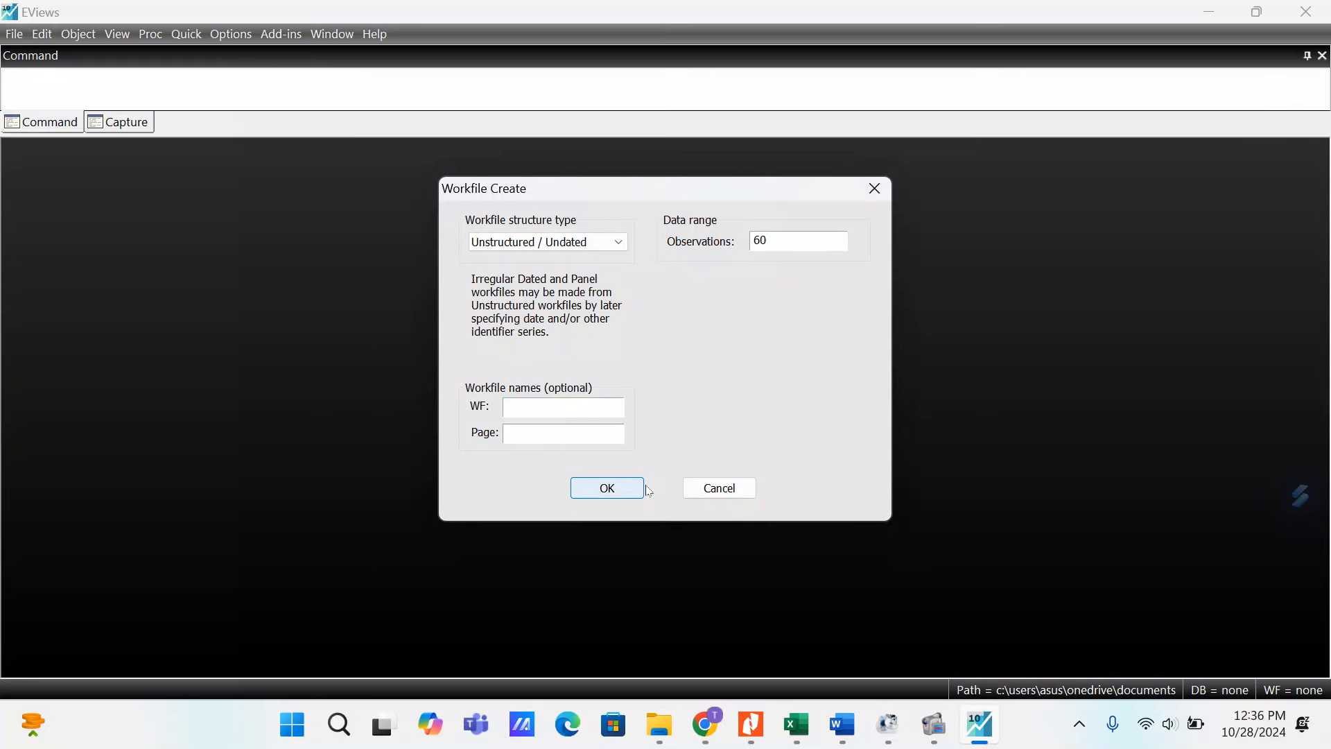
pyautogui.click(607, 488)
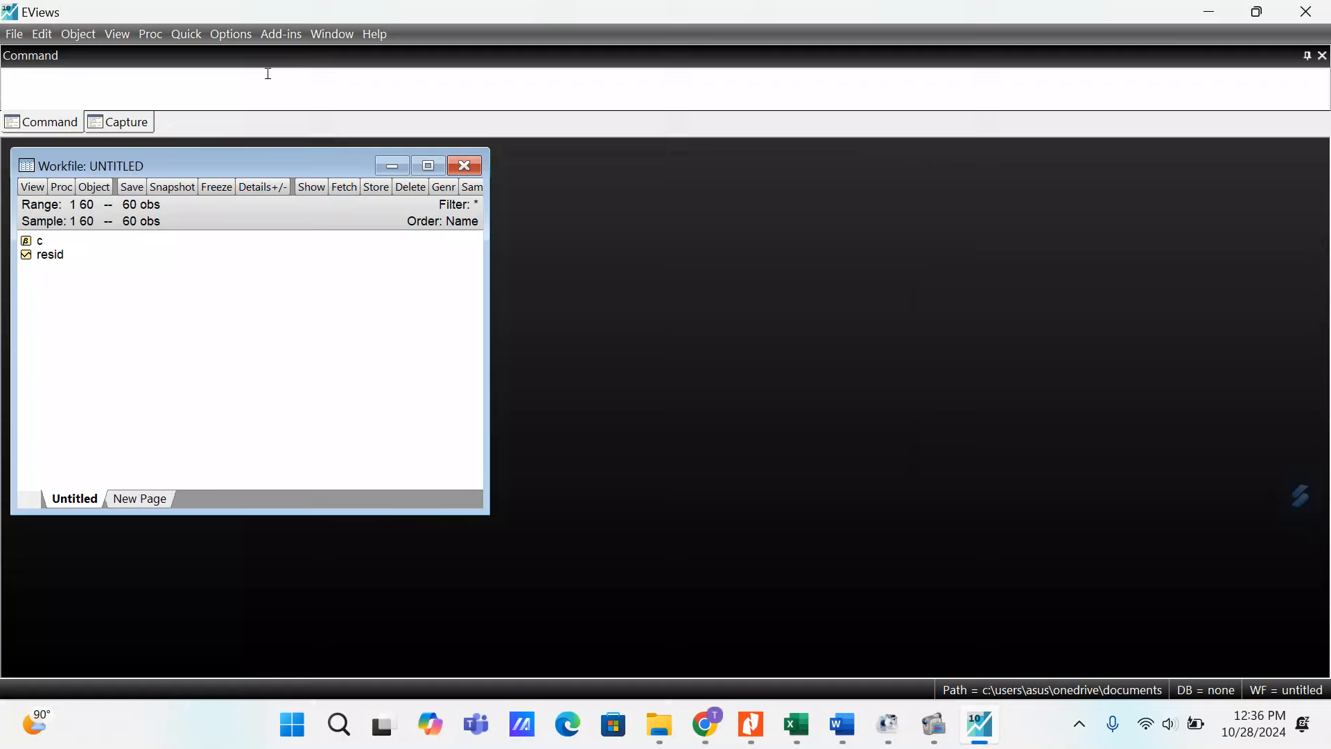
# Open an empty group for editing series in the untitled workfile
pyautogui.click(187, 34)
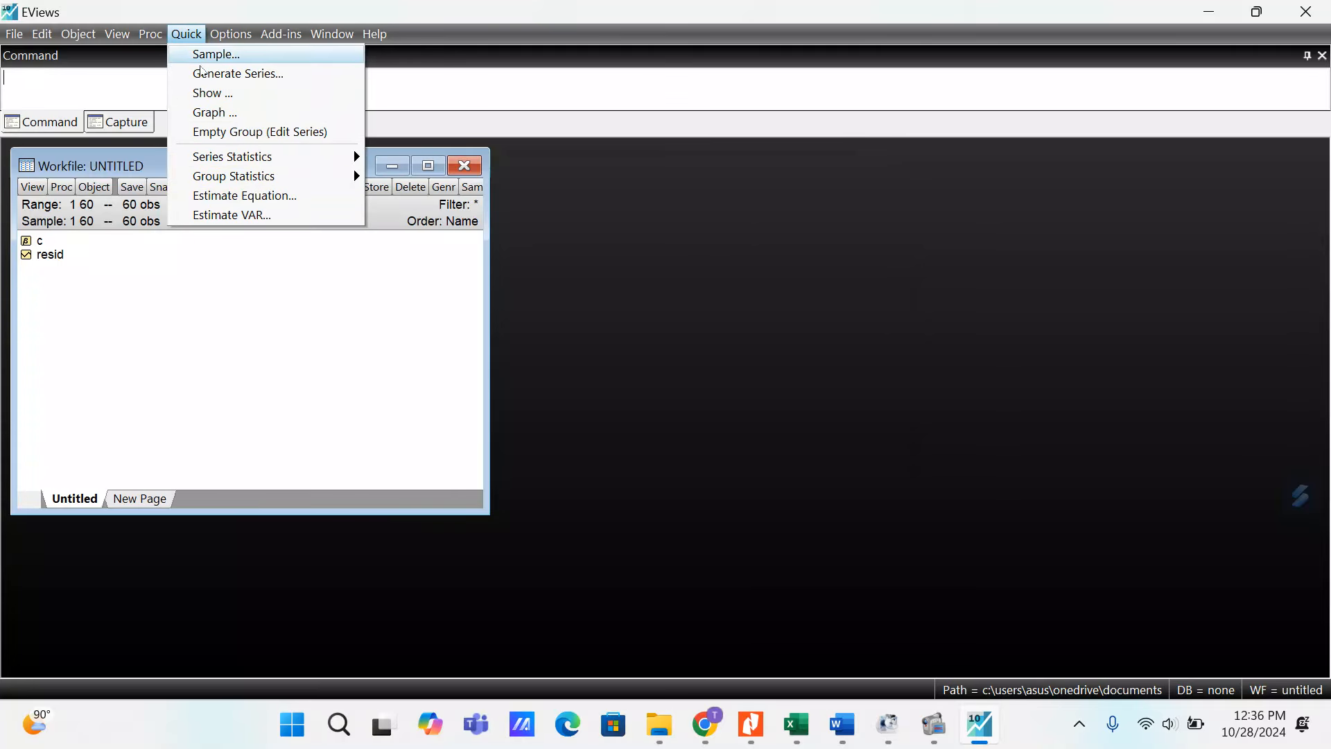
pyautogui.click(297, 131)
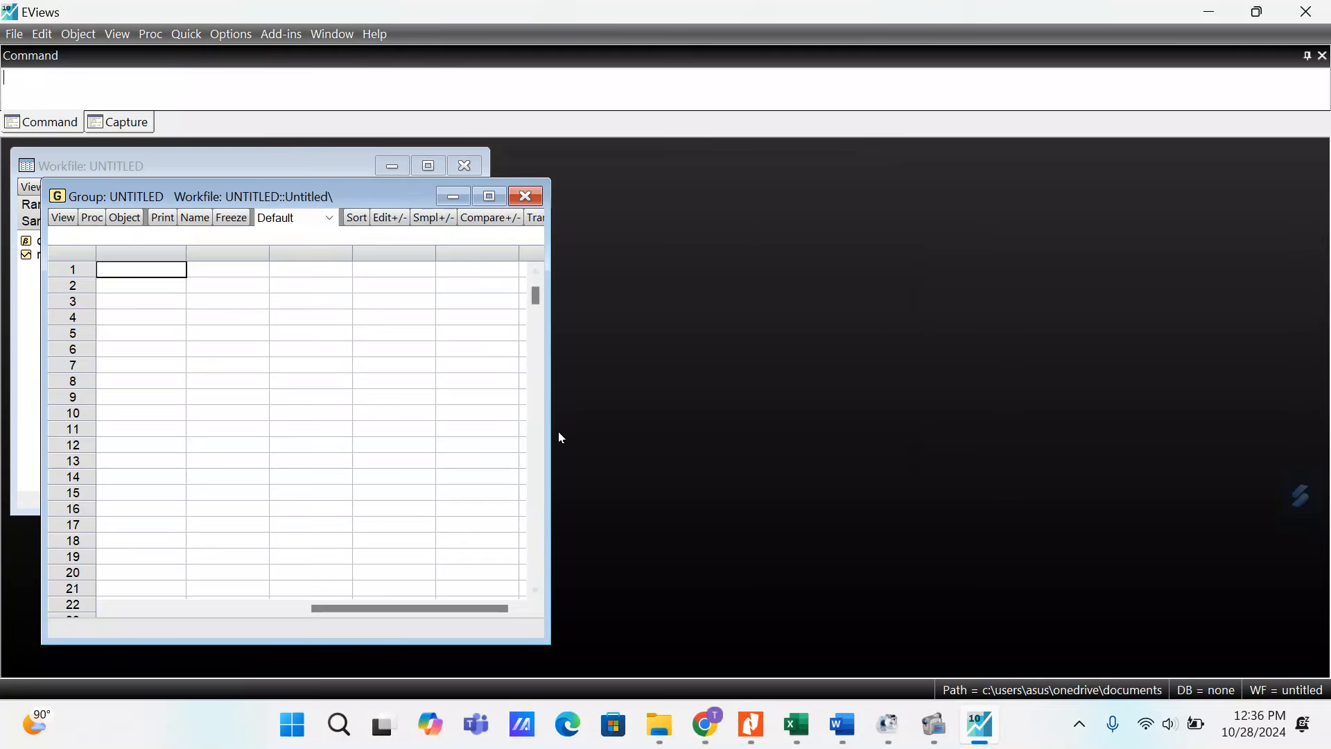
# Copy all 60 rows of Y and X1 to X4 values from the Excel sheet into the empty EViews group
pyautogui.click(810, 724)
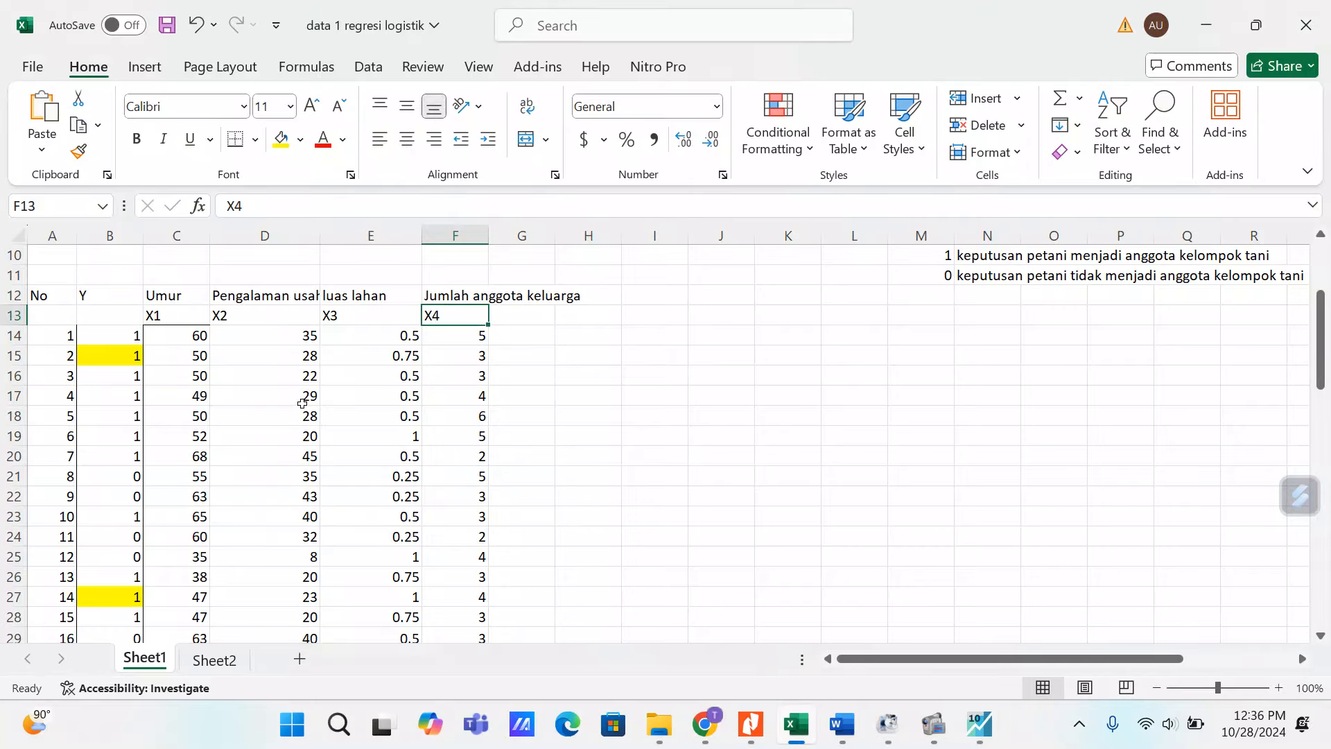
pyautogui.click(302, 404)
pyautogui.scroll(-3, 302, 404)
pyautogui.scroll(5, 106, 432)
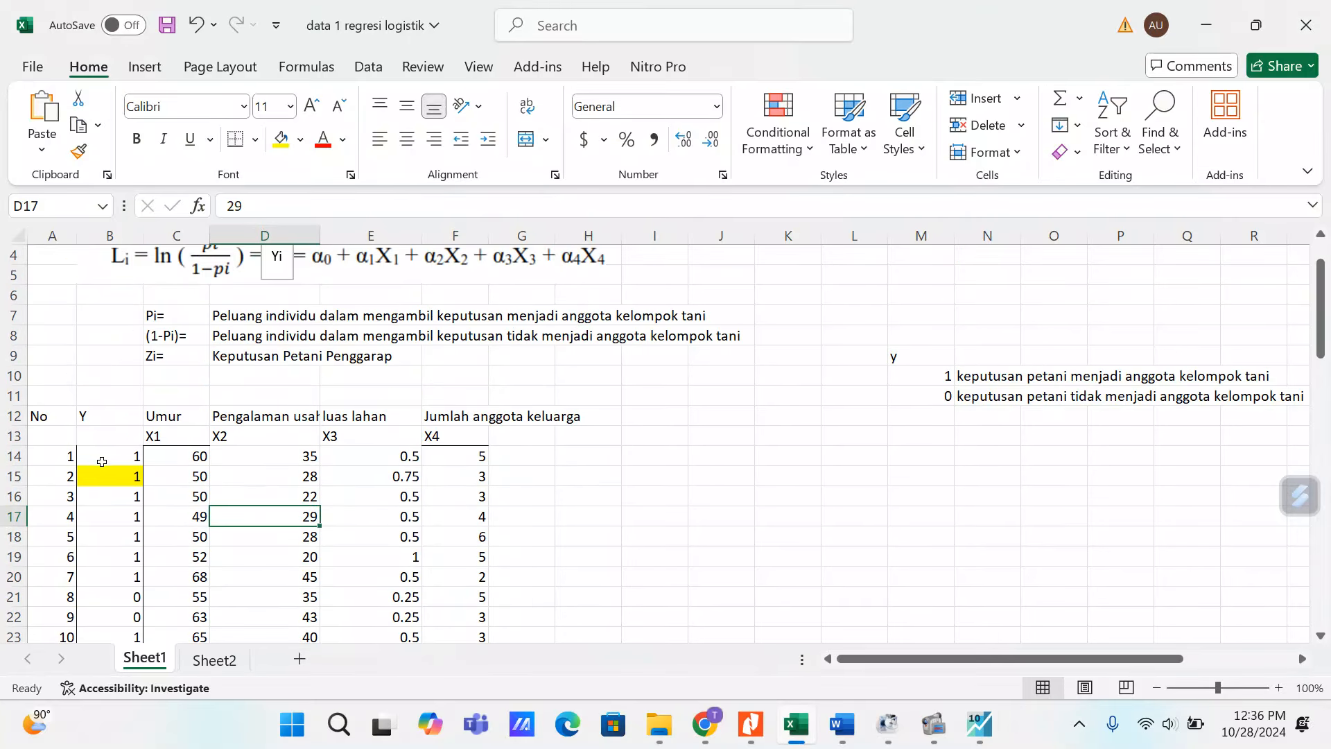
pyautogui.moveTo(102, 462); pyautogui.dragTo(452, 654)
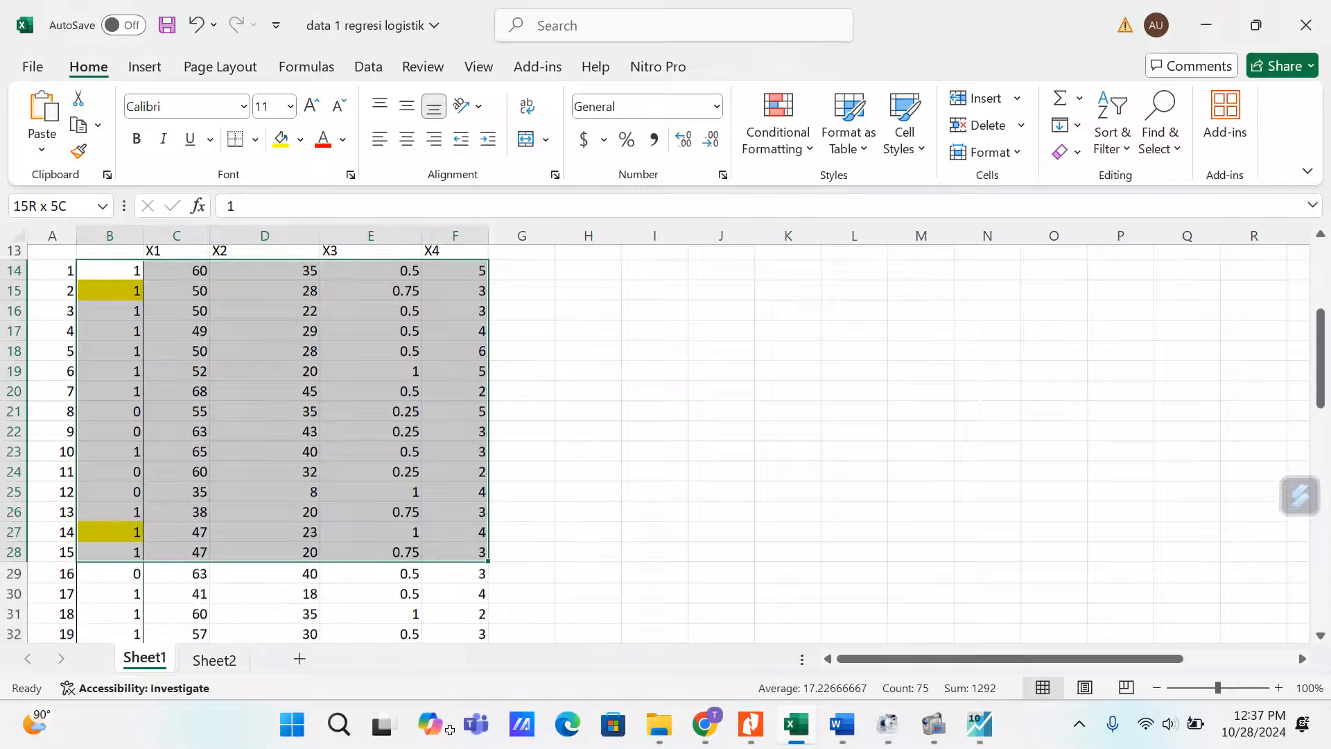
pyautogui.moveTo(450, 729); pyautogui.dragTo(459, 595)
pyautogui.scroll(18, 329, 554)
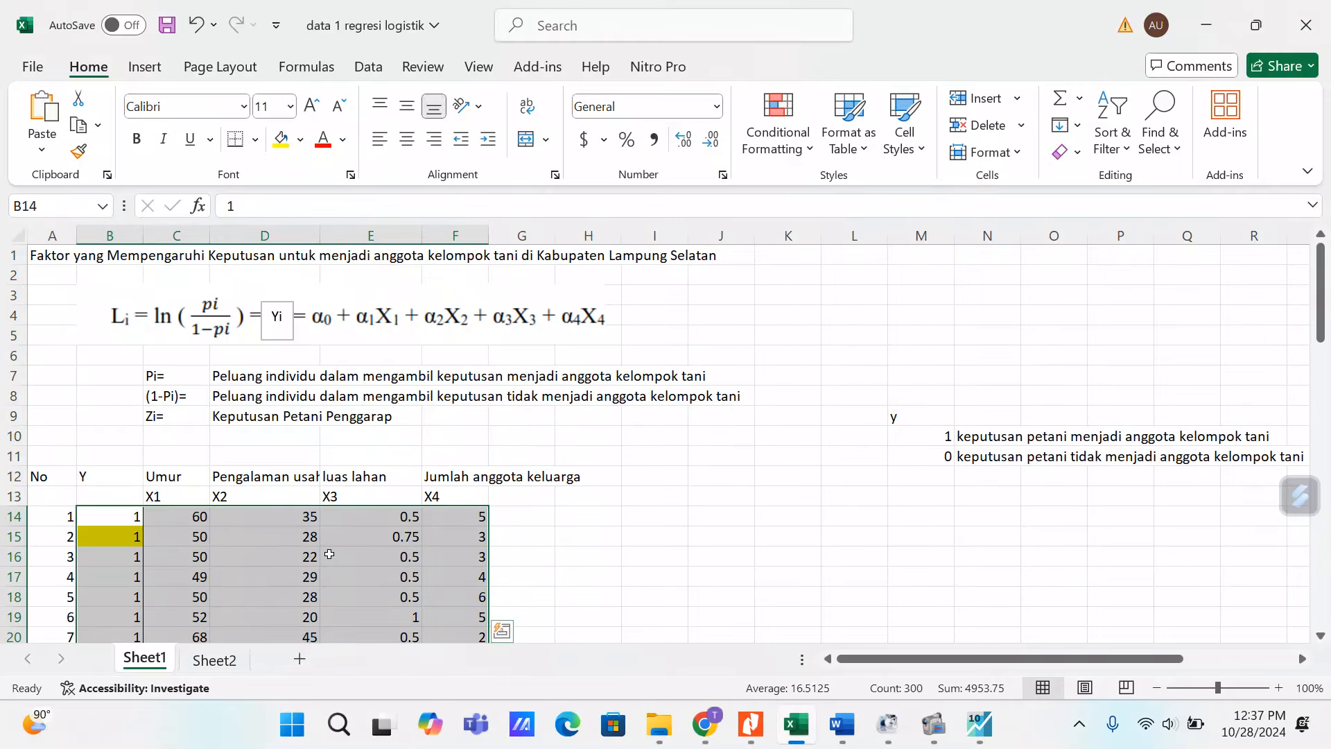
pyautogui.rightClick(329, 554)
pyautogui.click(447, 82)
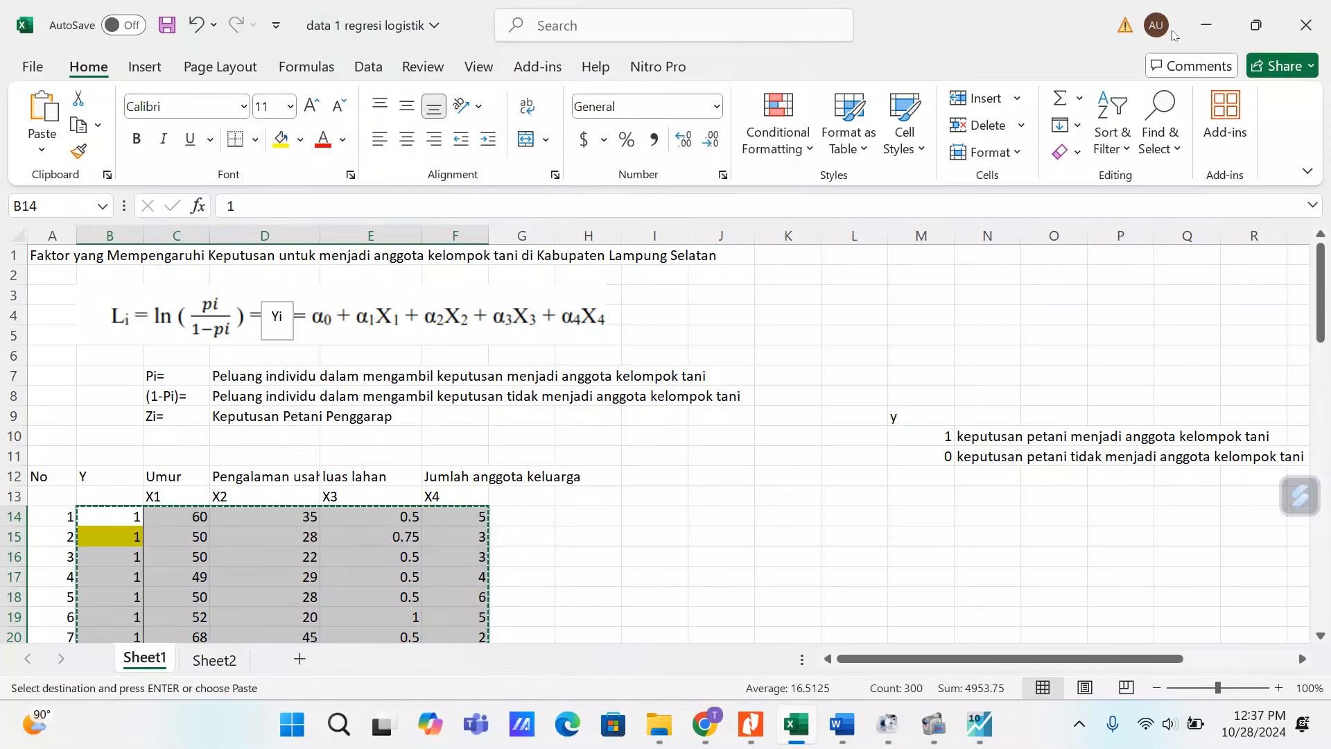
pyautogui.click(1230, 26)
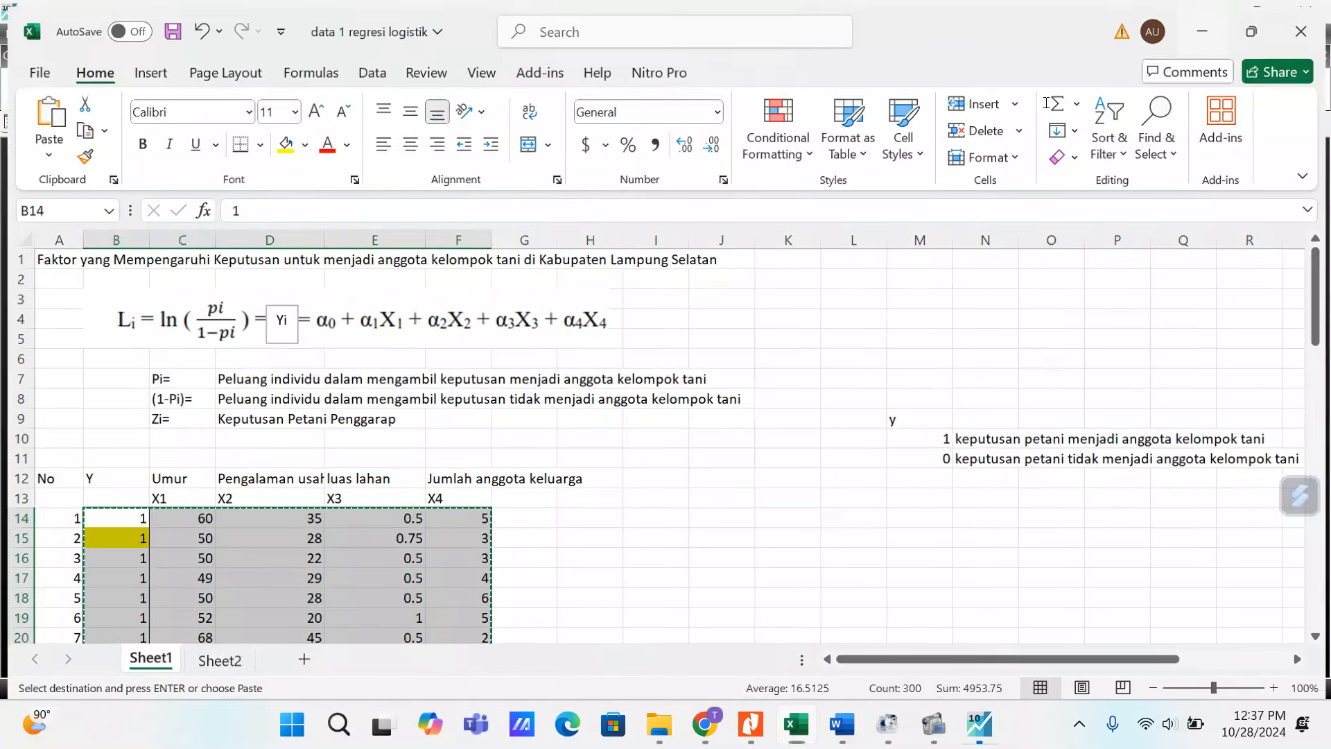
pyautogui.hotkey('ctrl', 'v')
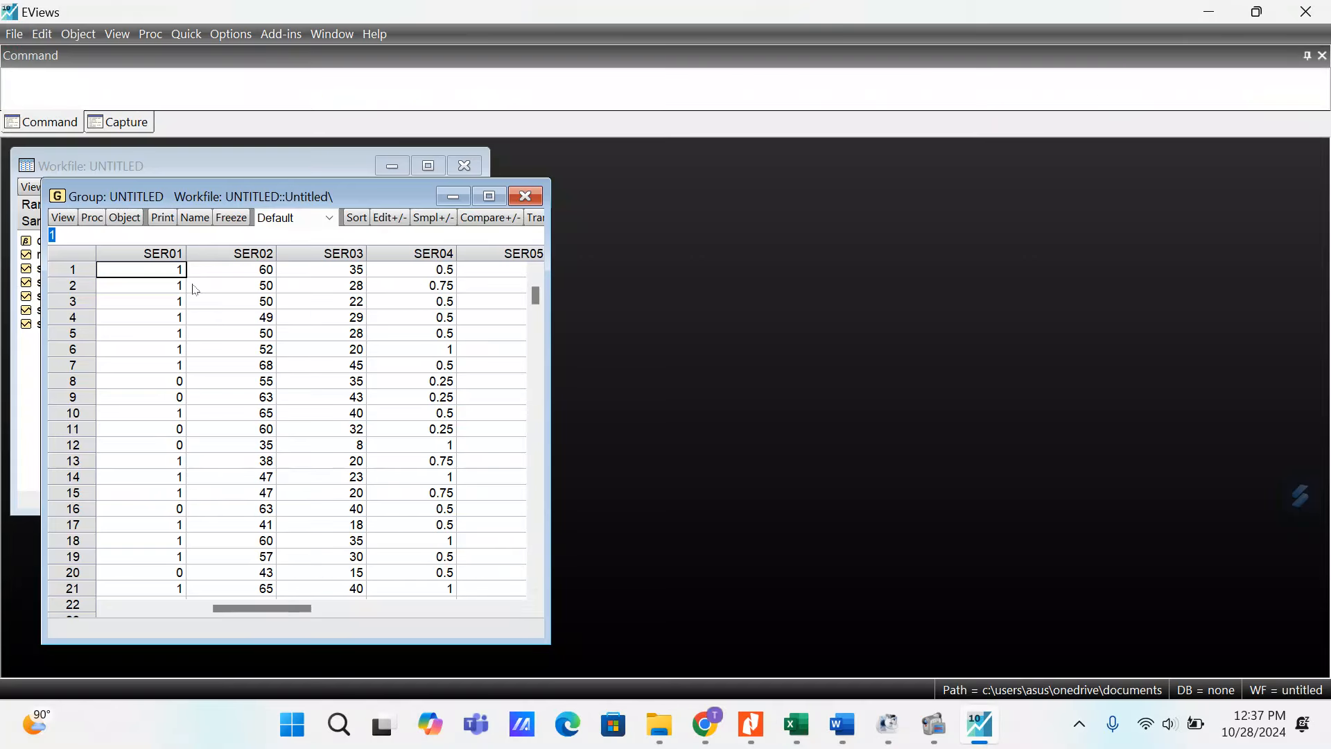
# Rename series SER01 as Y and SER02 as X1 in the group
pyautogui.press('Up')
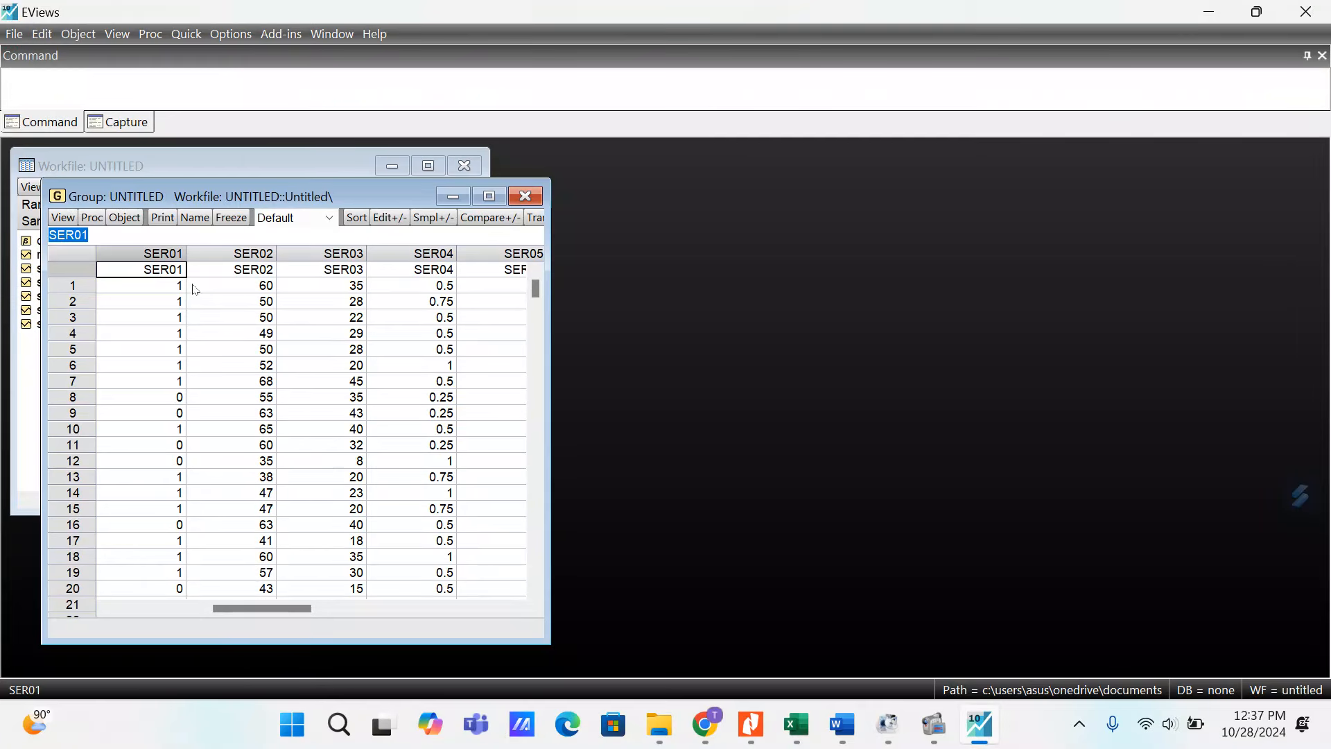
pyautogui.write('Y')
pyautogui.press('Return')
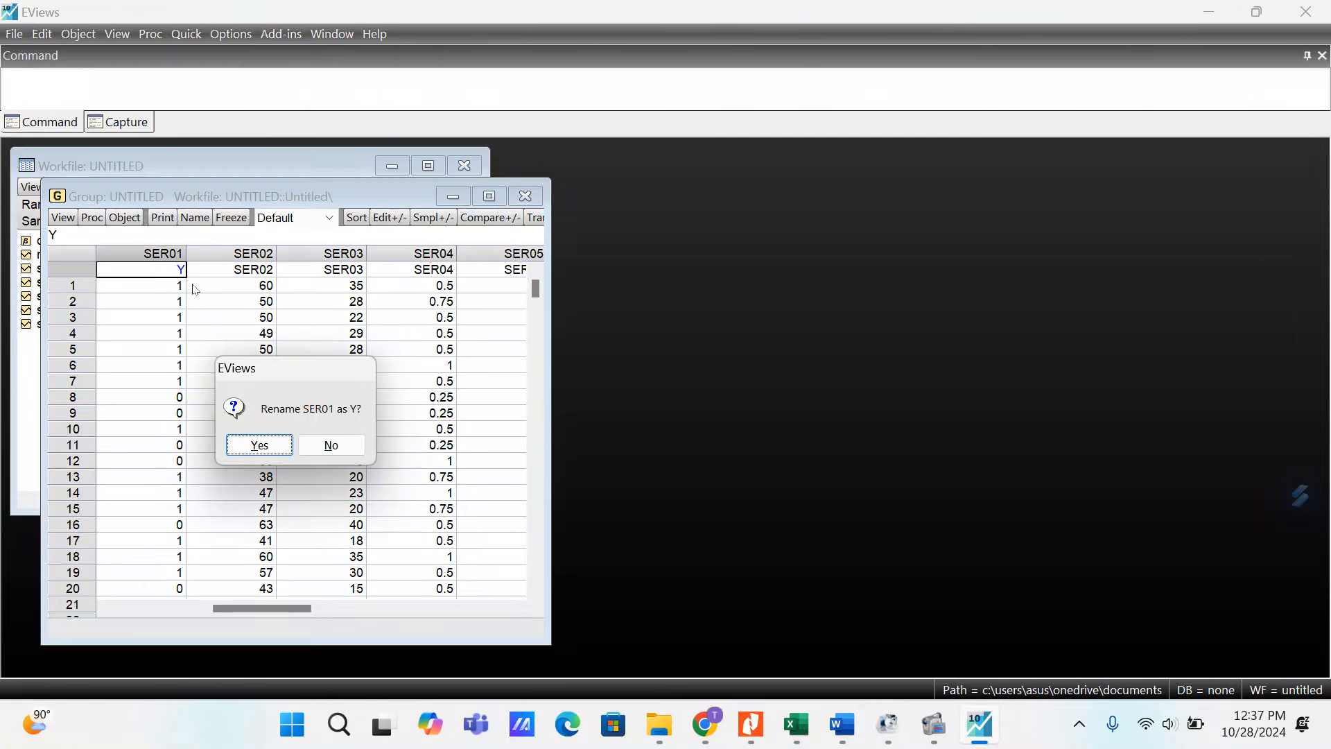
pyautogui.press('Return')
pyautogui.write('X1')
pyautogui.press('Return')
pyautogui.press('Return')
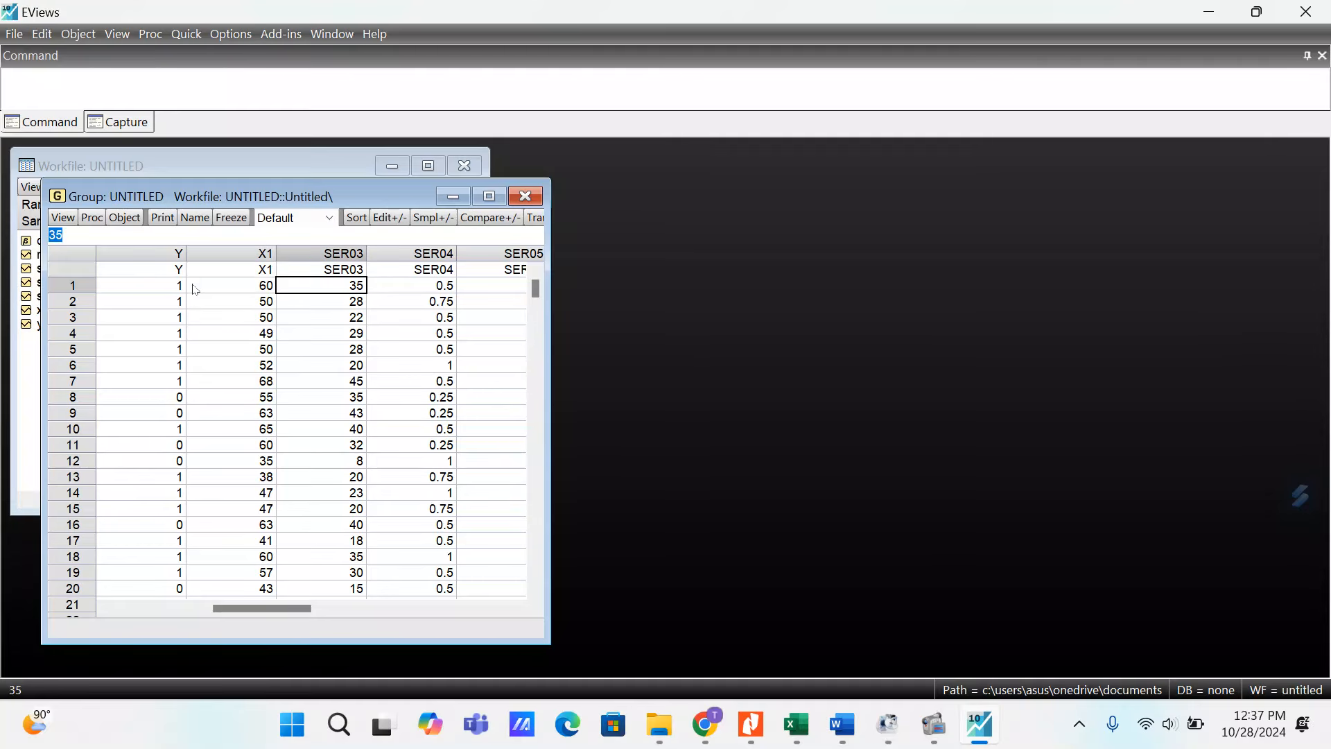
# Rename series SER03, SER04 and SER05 as X2, X3 and X4
pyautogui.write('X2')
pyautogui.press('Return')
pyautogui.press('Return')
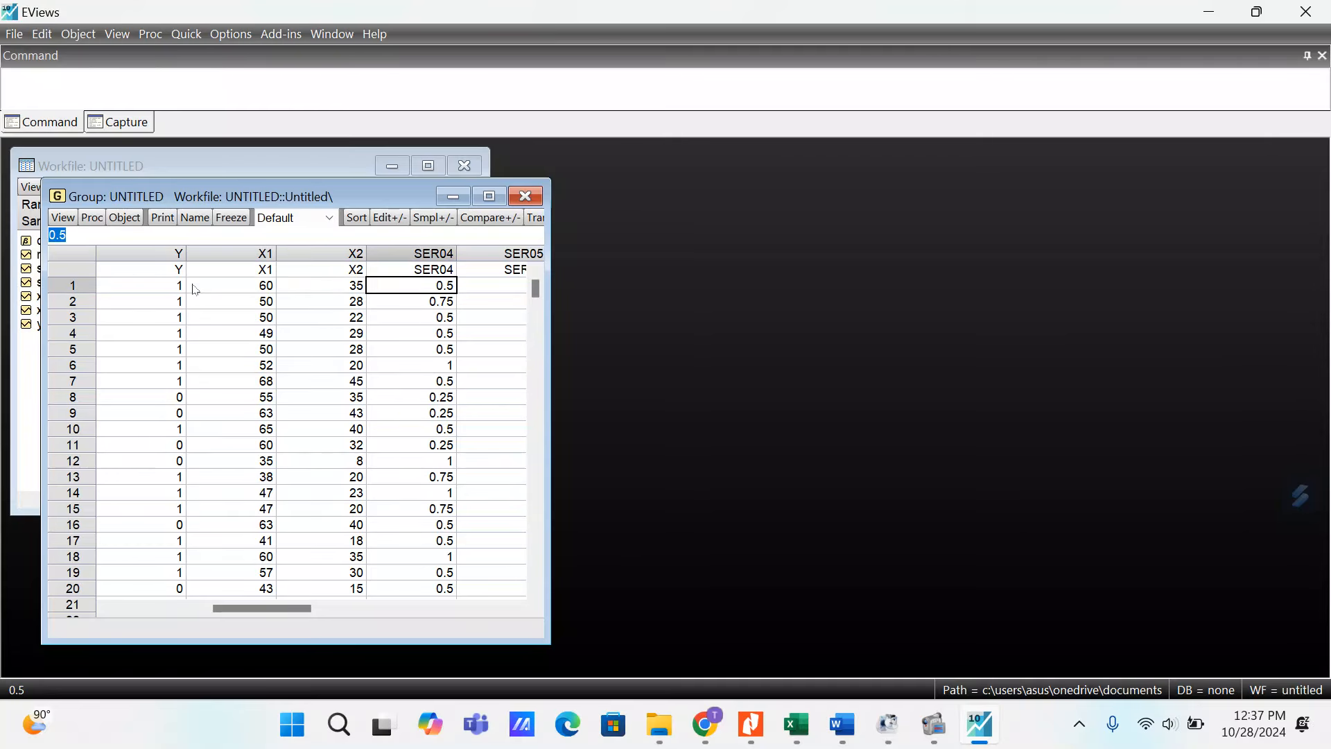
pyautogui.write('X3')
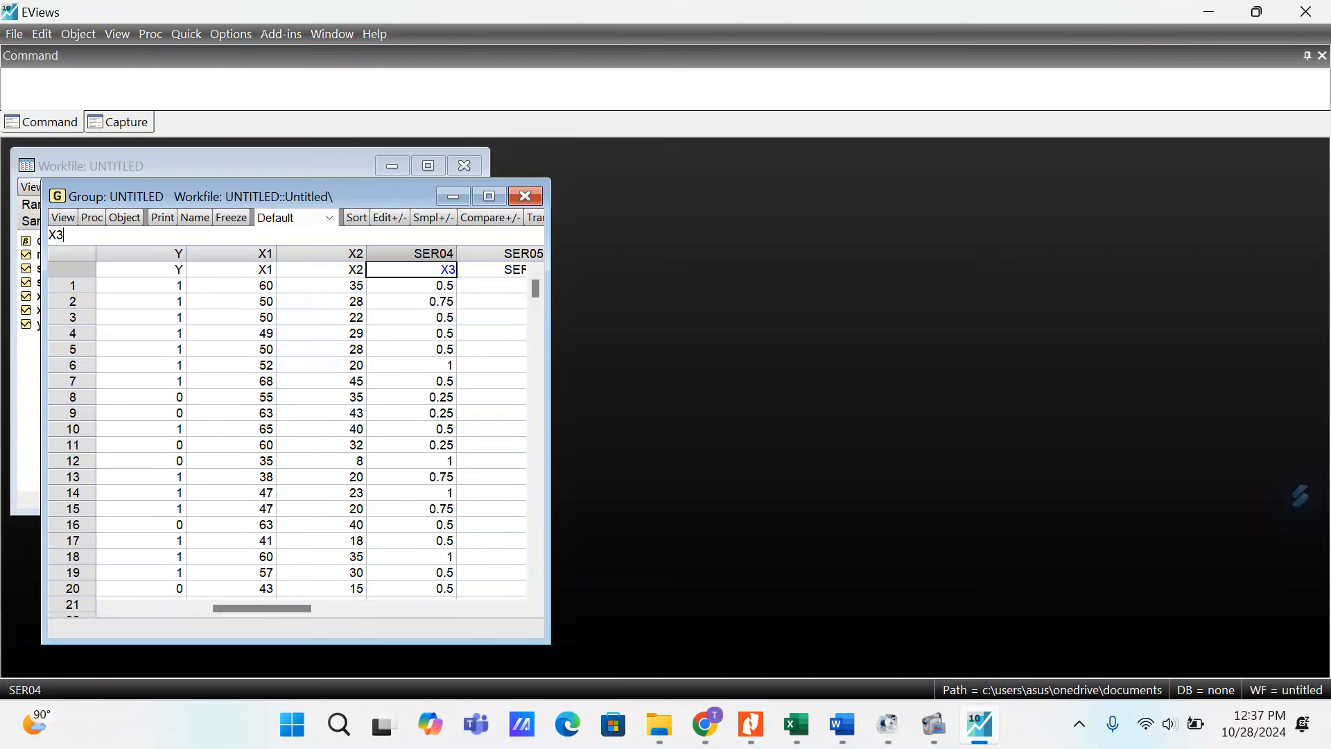
pyautogui.press('Return')
pyautogui.press('Return')
pyautogui.write('X4')
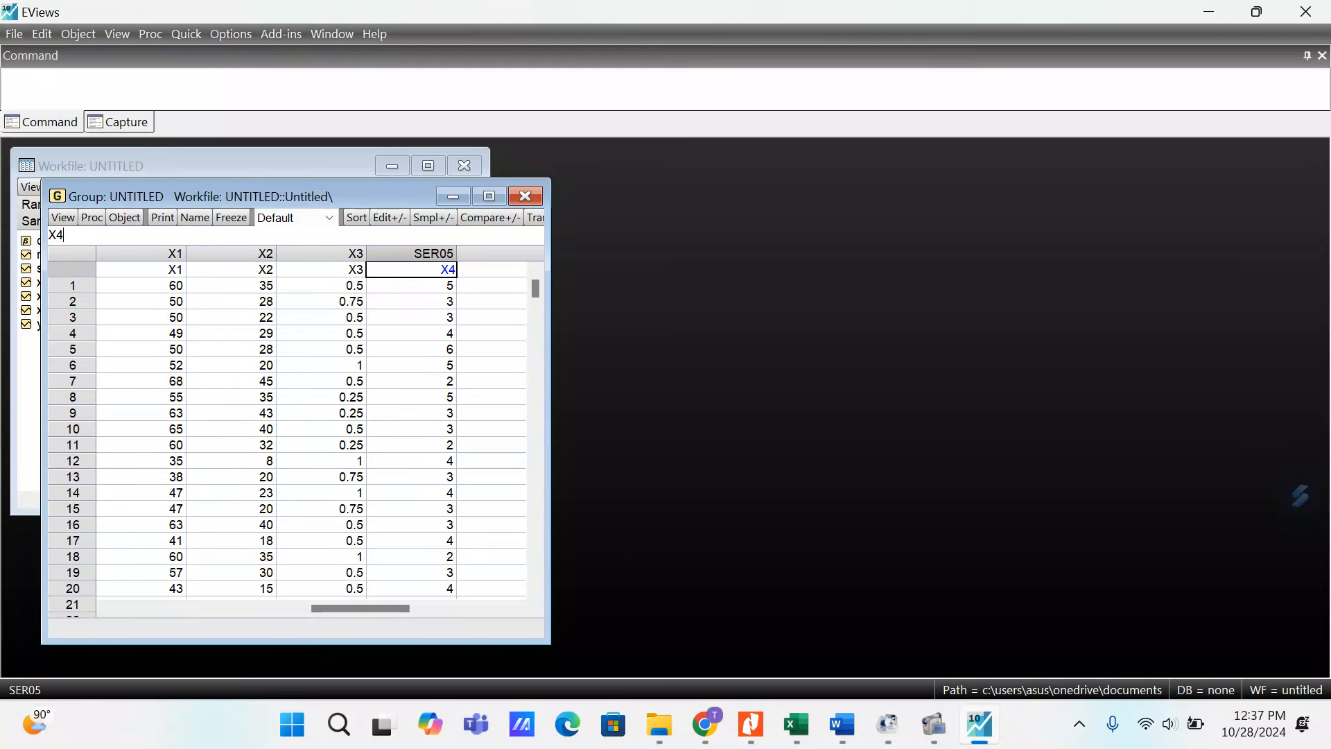
pyautogui.press('Return')
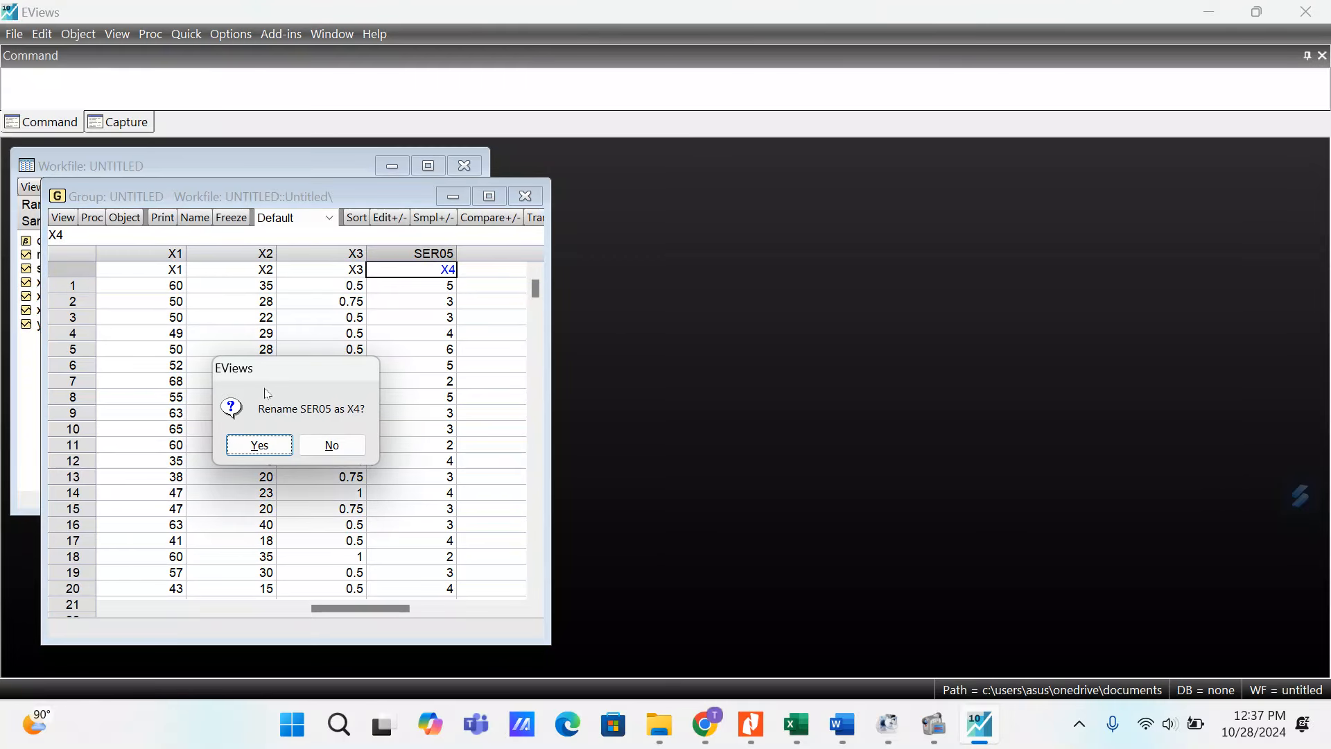
pyautogui.click(259, 445)
# Start a new equation estimation and enter the specification Y C X1 X2 X3 X4
pyautogui.click(186, 34)
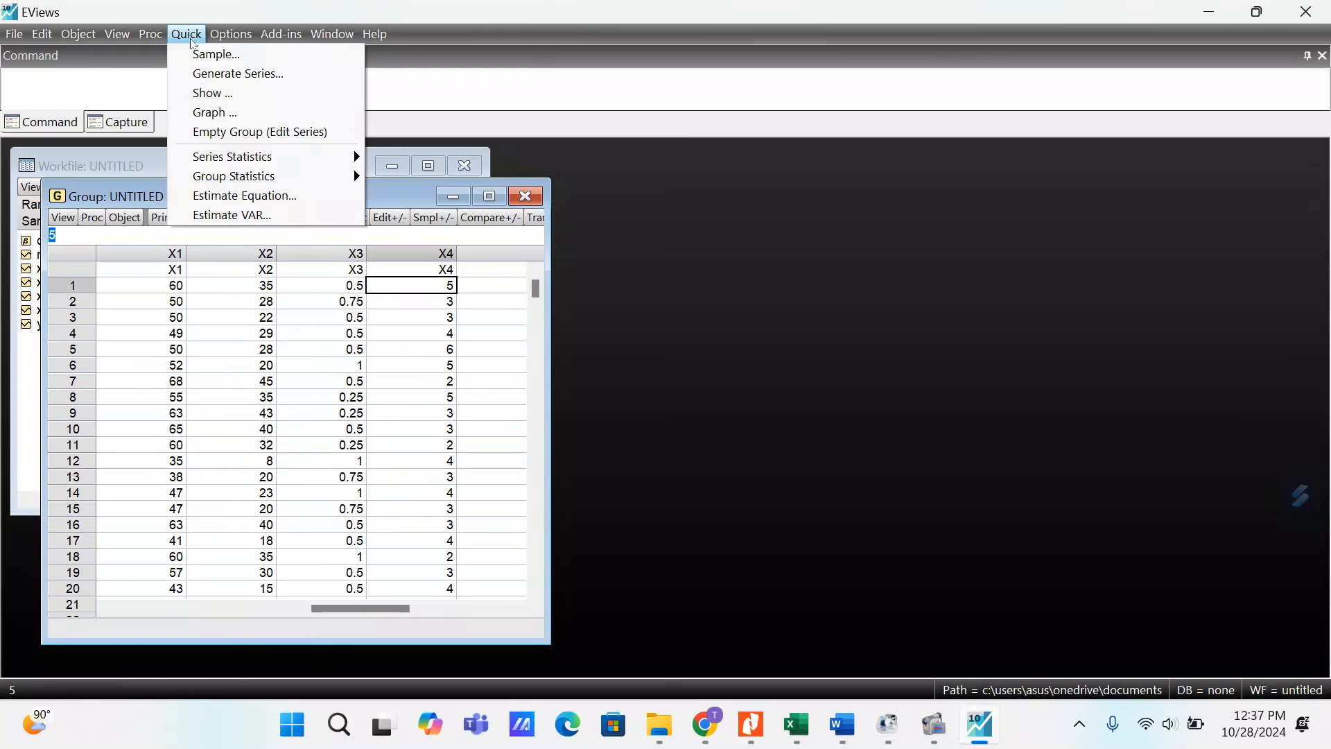
pyautogui.click(258, 197)
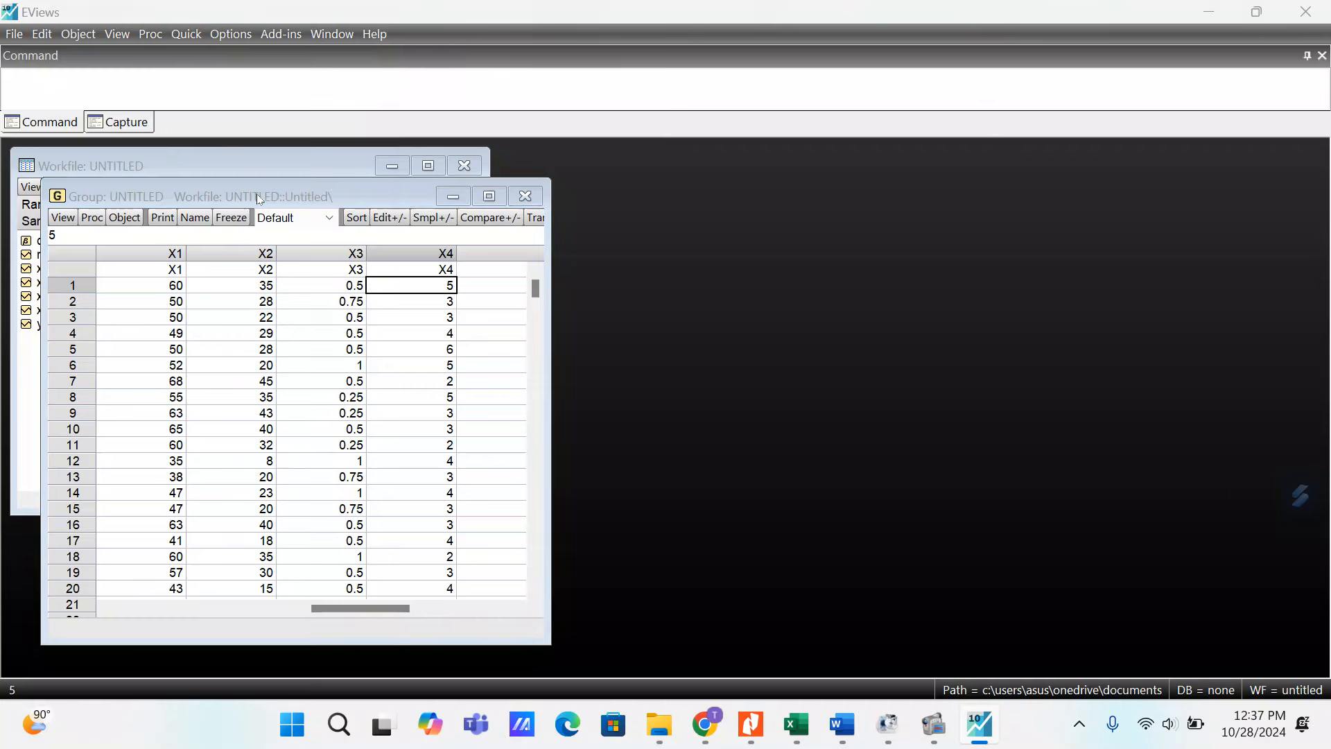
pyautogui.click(638, 410)
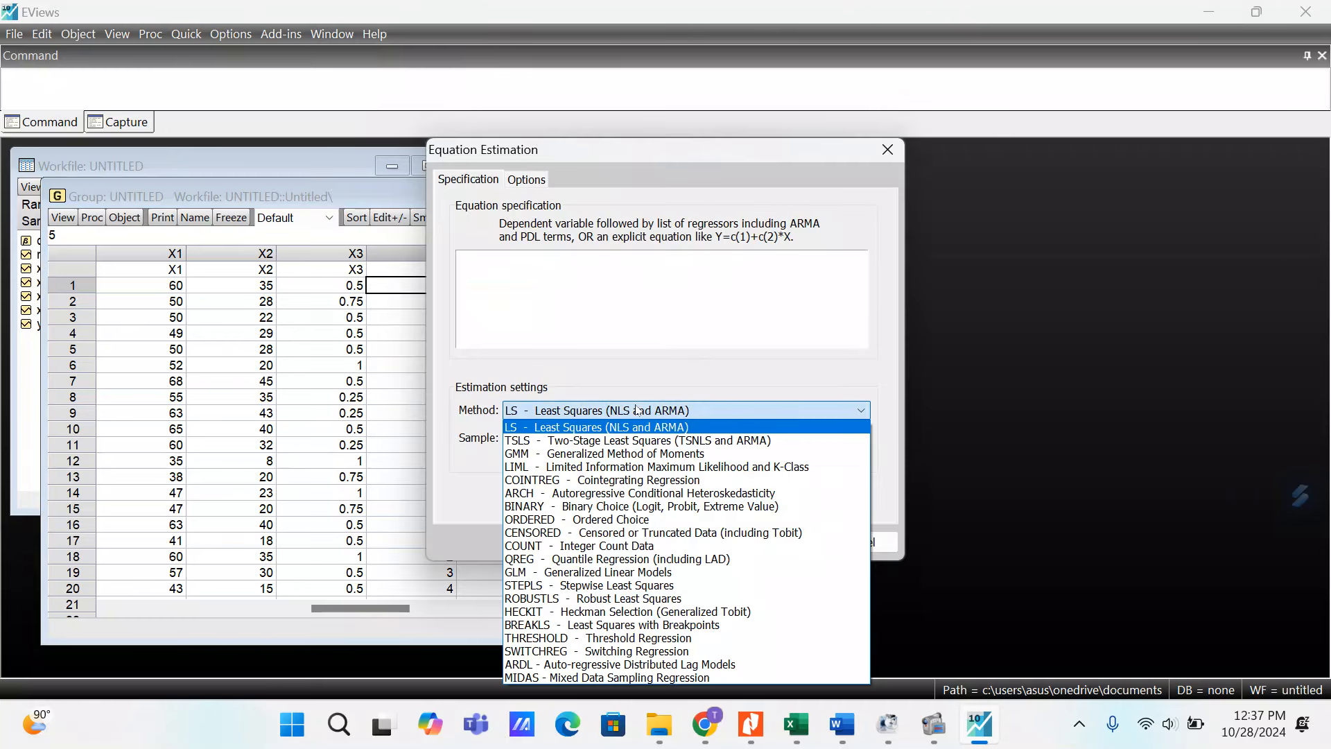
pyautogui.click(601, 267)
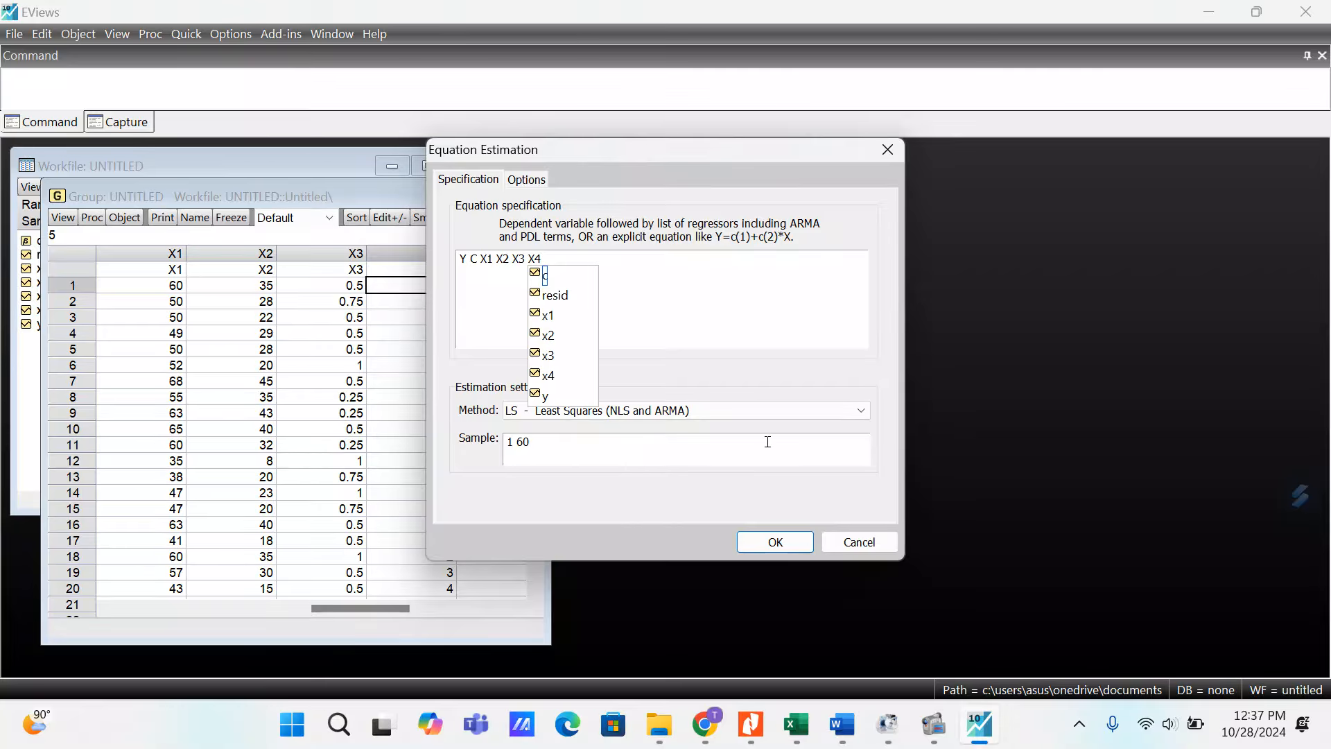
# Set the method to BINARY - Binary Choice with the Logit estimation method and estimate the equation
pyautogui.click(806, 410)
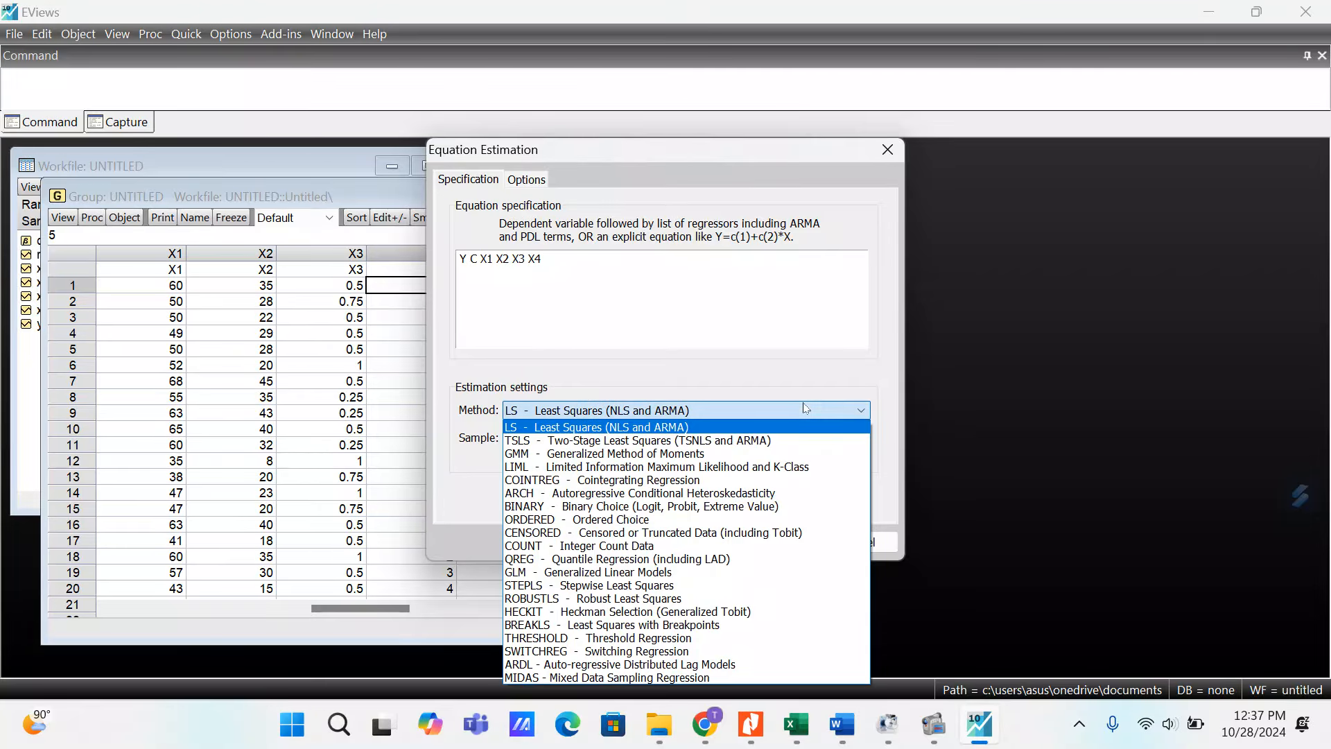
pyautogui.click(801, 505)
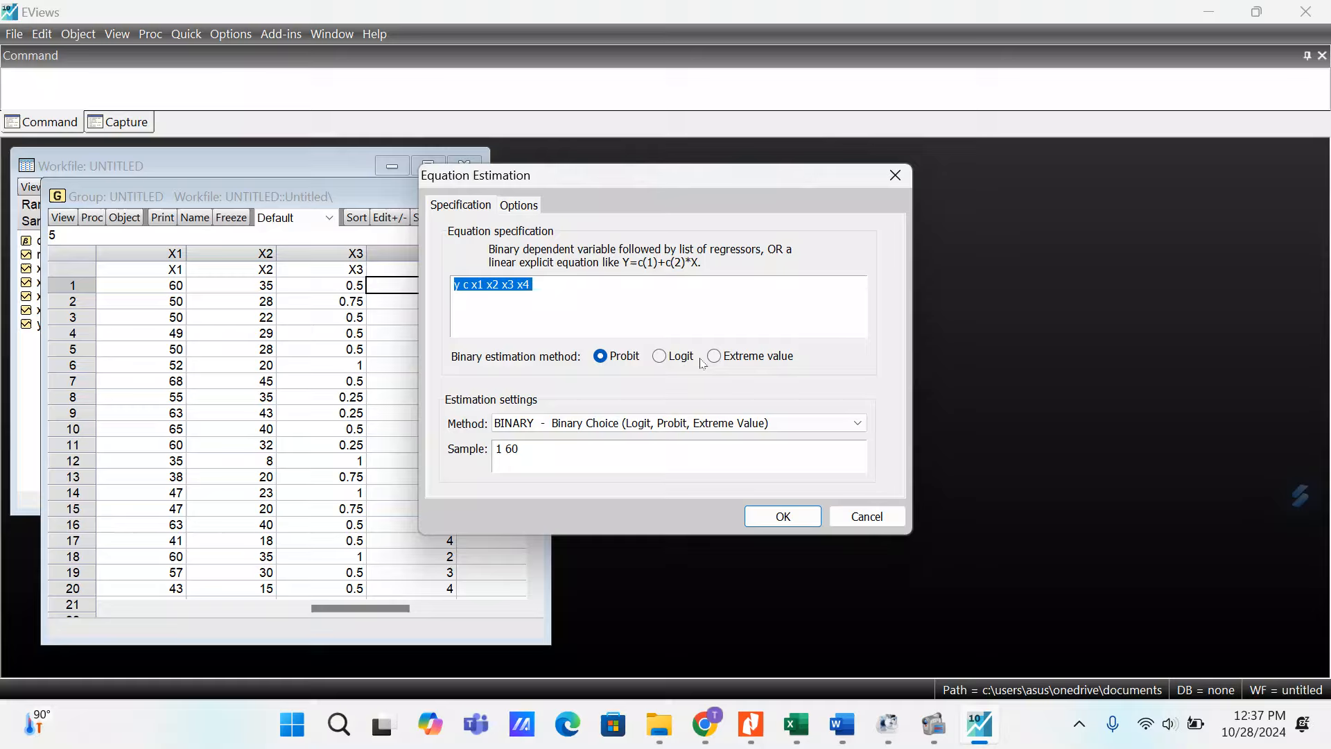
pyautogui.click(659, 356)
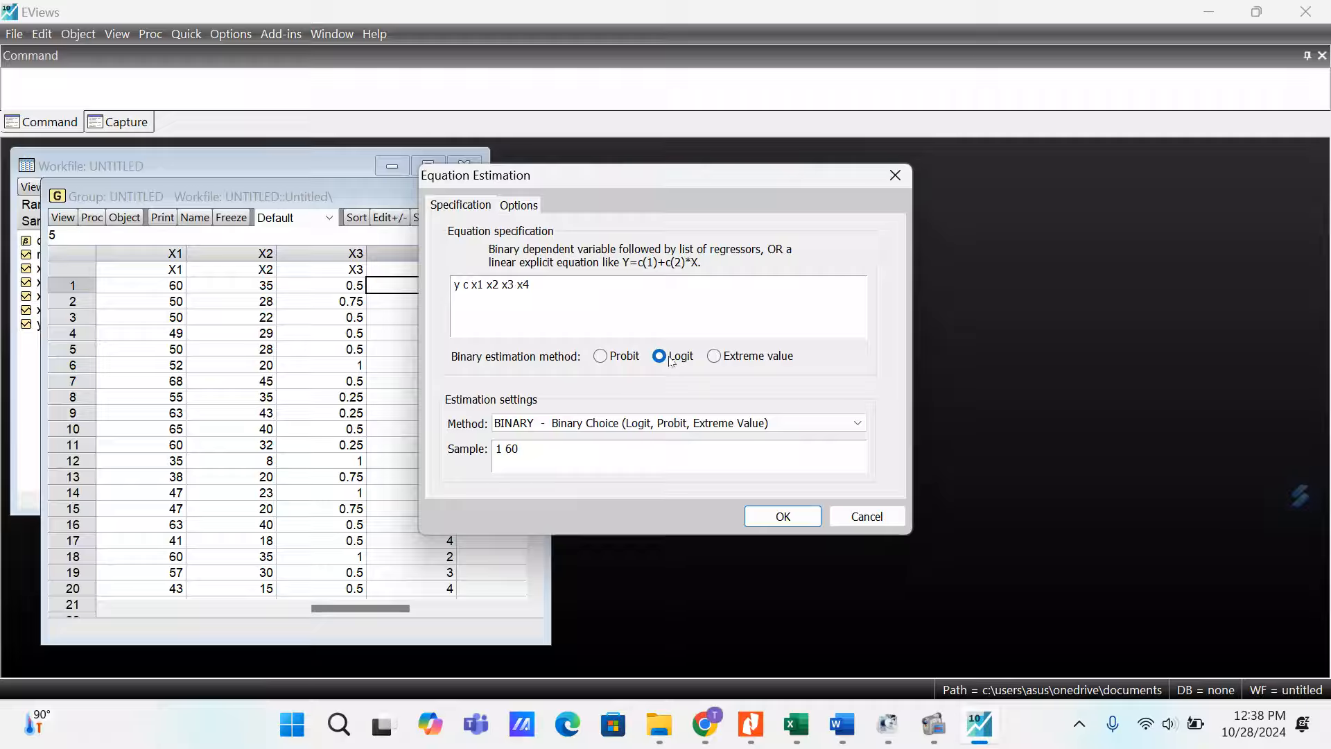
pyautogui.click(603, 426)
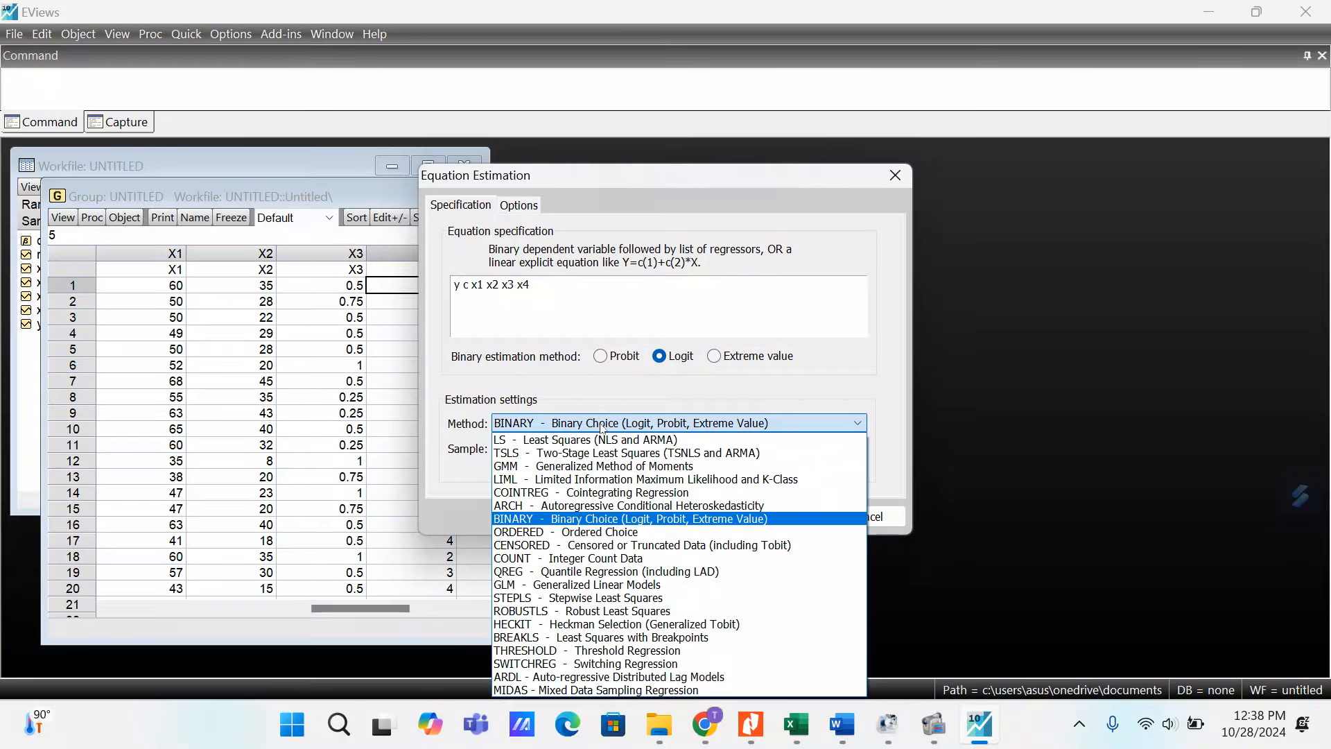
pyautogui.click(586, 521)
pyautogui.click(784, 515)
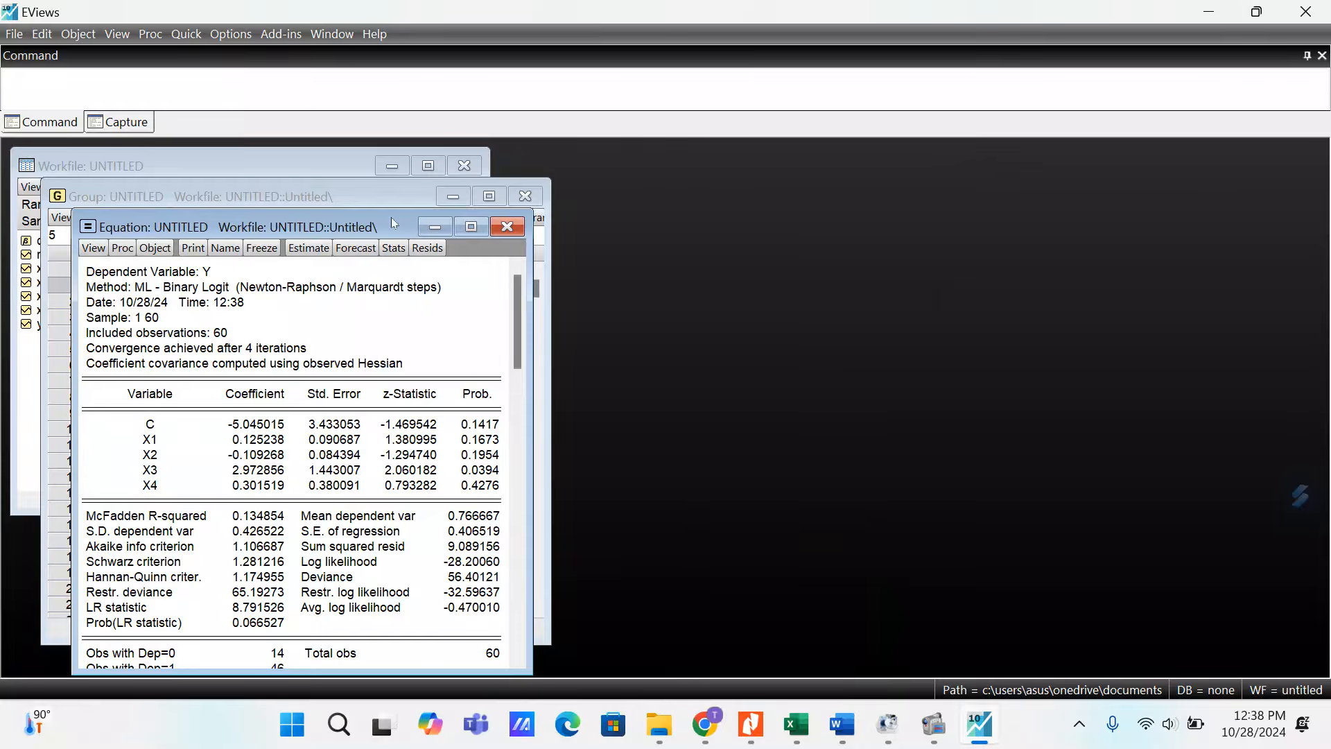
# Detach the Command window from its dock and reposition the equation window over the workspace
pyautogui.moveTo(391, 217); pyautogui.dragTo(565, 149)
pyautogui.click(644, 154)
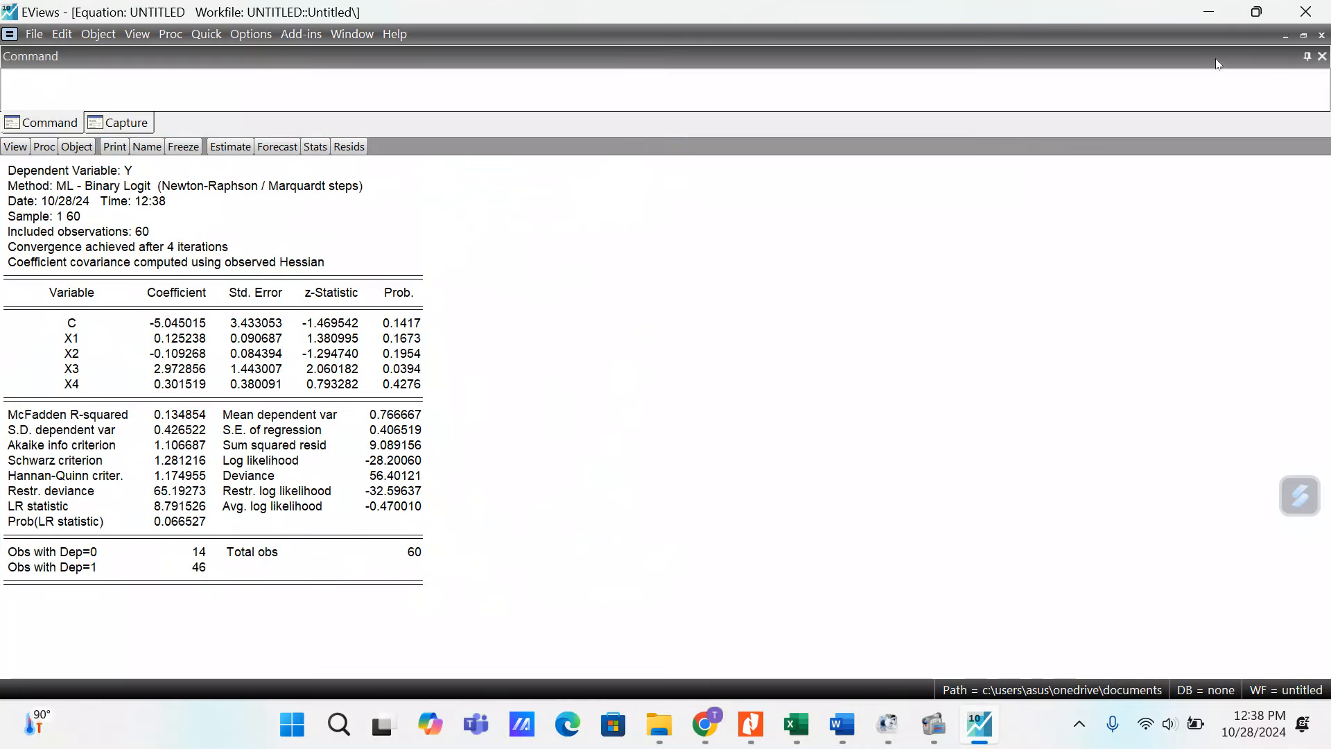
pyautogui.moveTo(1099, 55); pyautogui.dragTo(1109, 177)
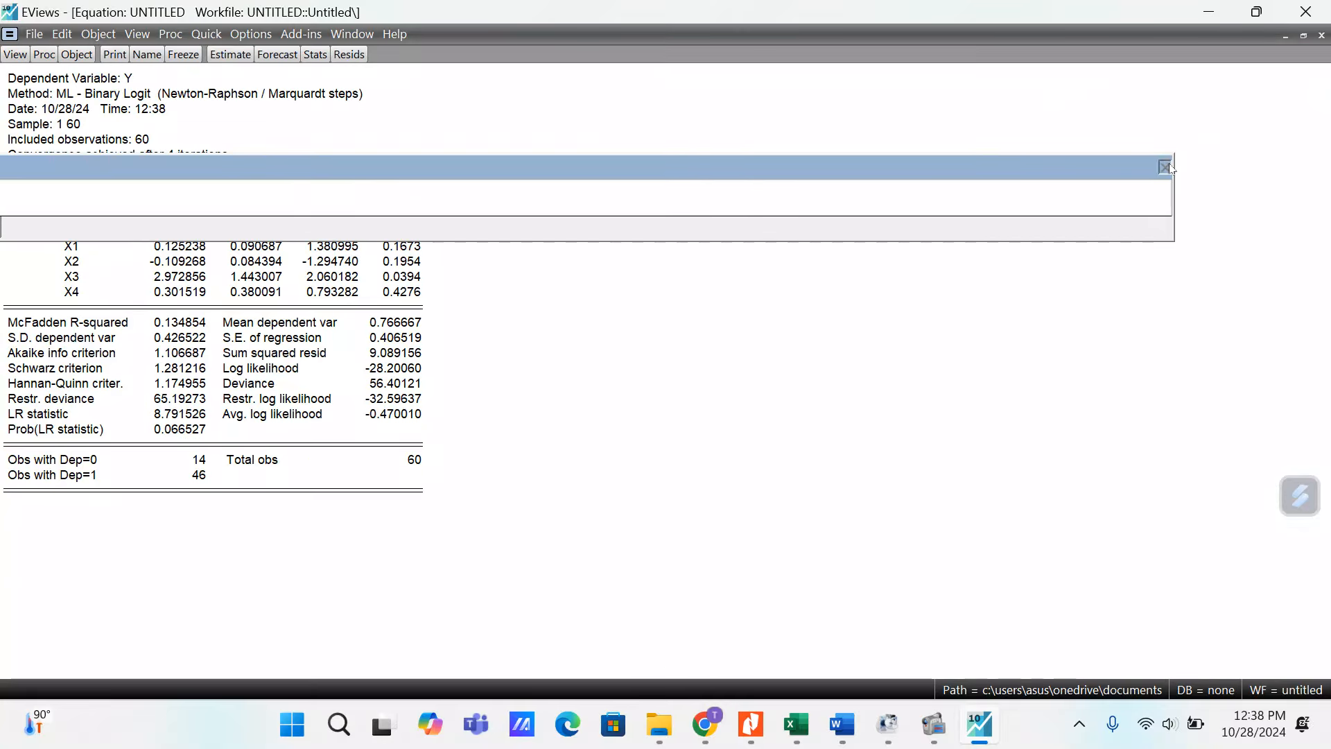
pyautogui.click(1303, 35)
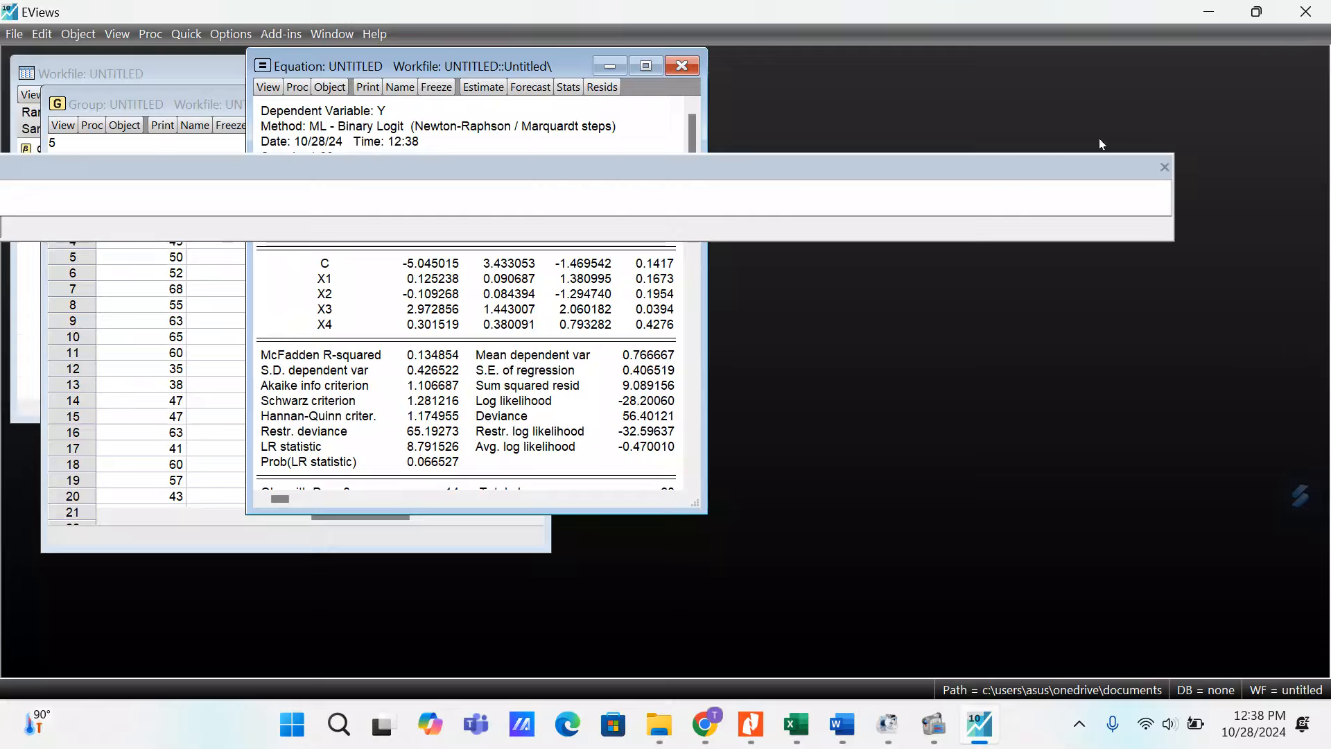
pyautogui.moveTo(1117, 172); pyautogui.dragTo(1073, 85)
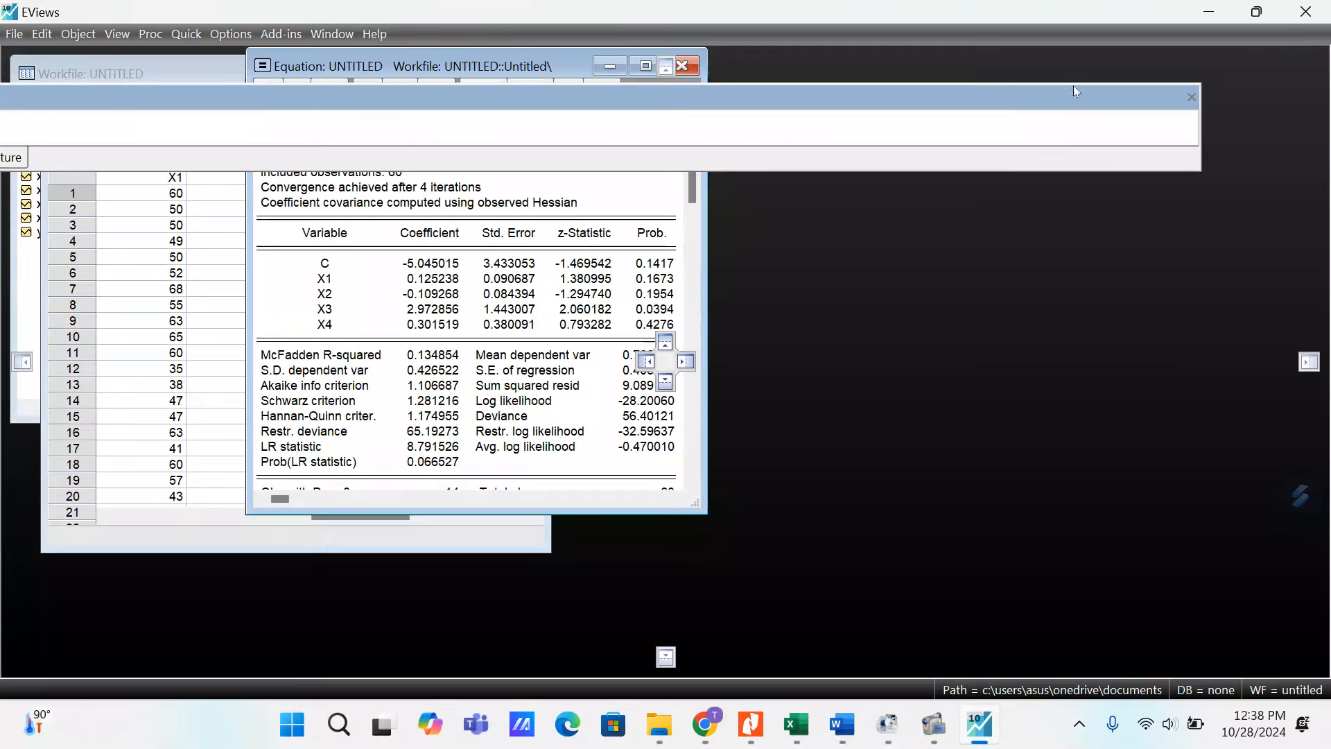
pyautogui.moveTo(614, 149); pyautogui.dragTo(637, 272)
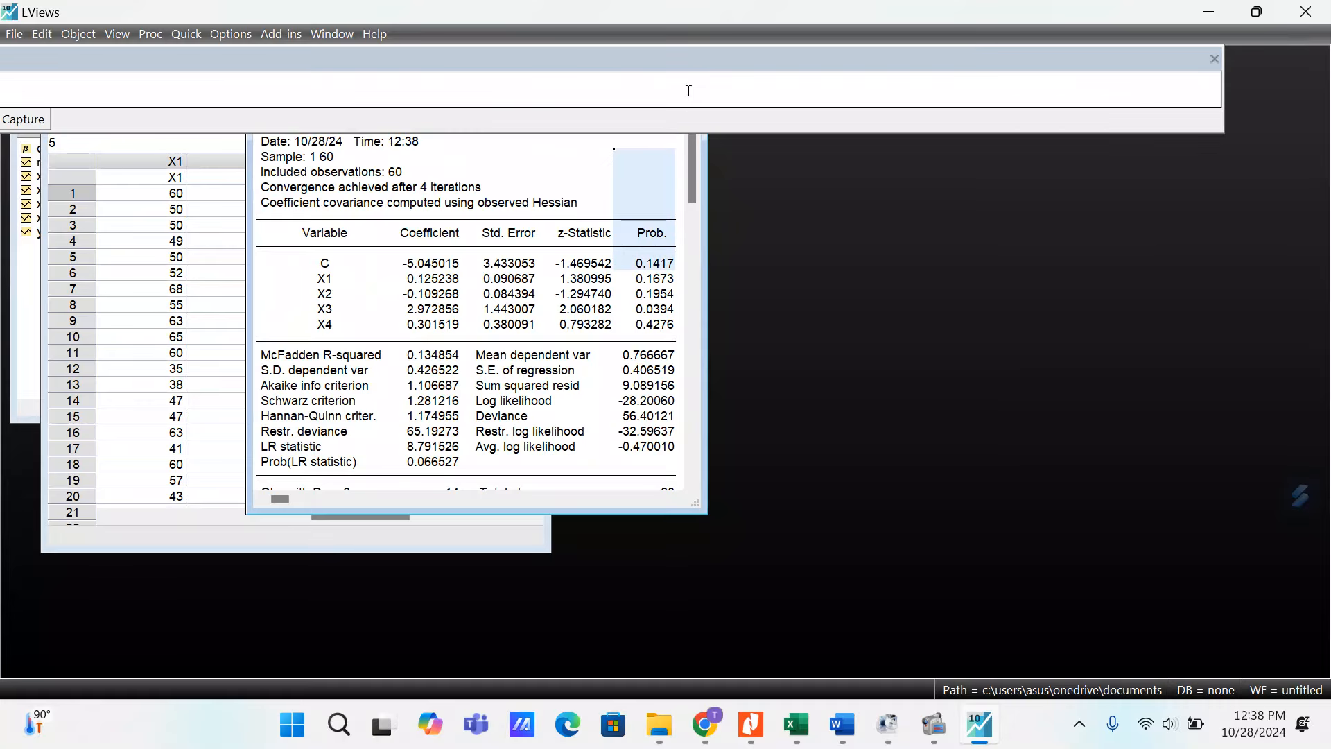
pyautogui.moveTo(718, 68); pyautogui.dragTo(792, 0)
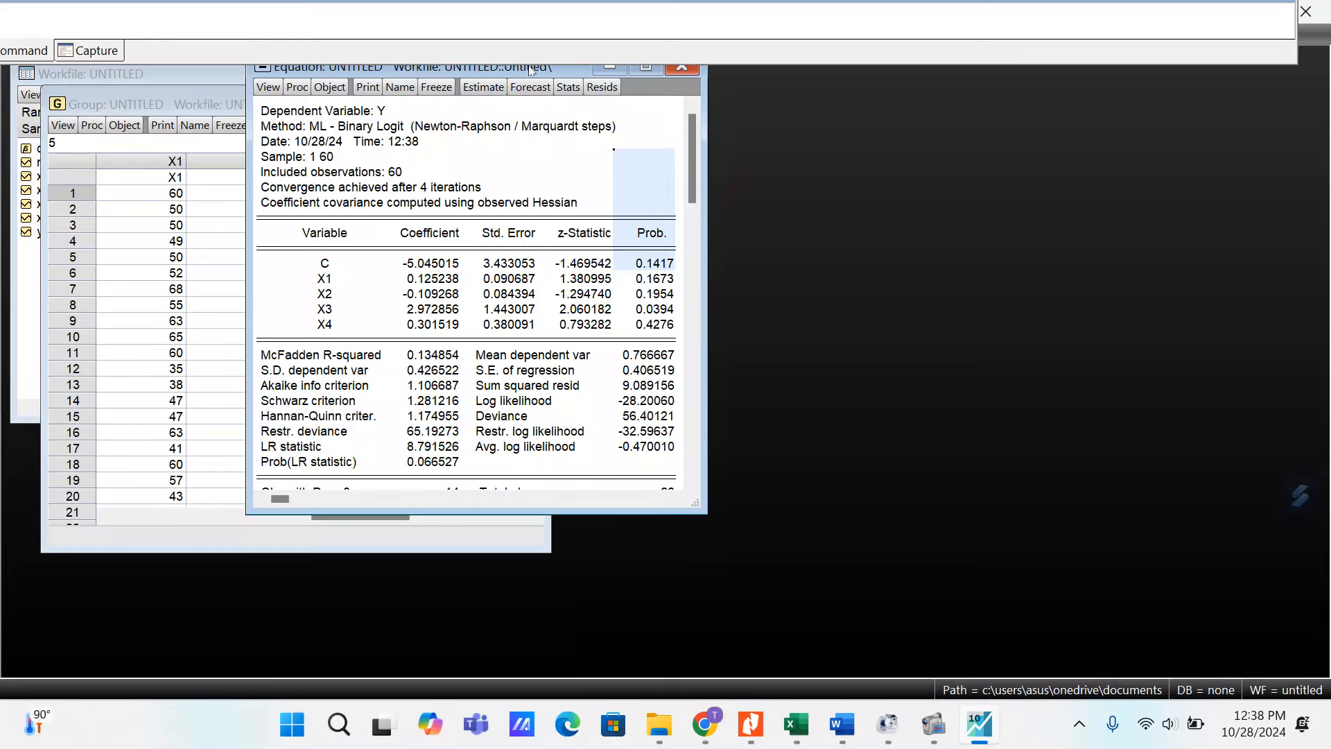
pyautogui.moveTo(532, 64); pyautogui.dragTo(565, 2)
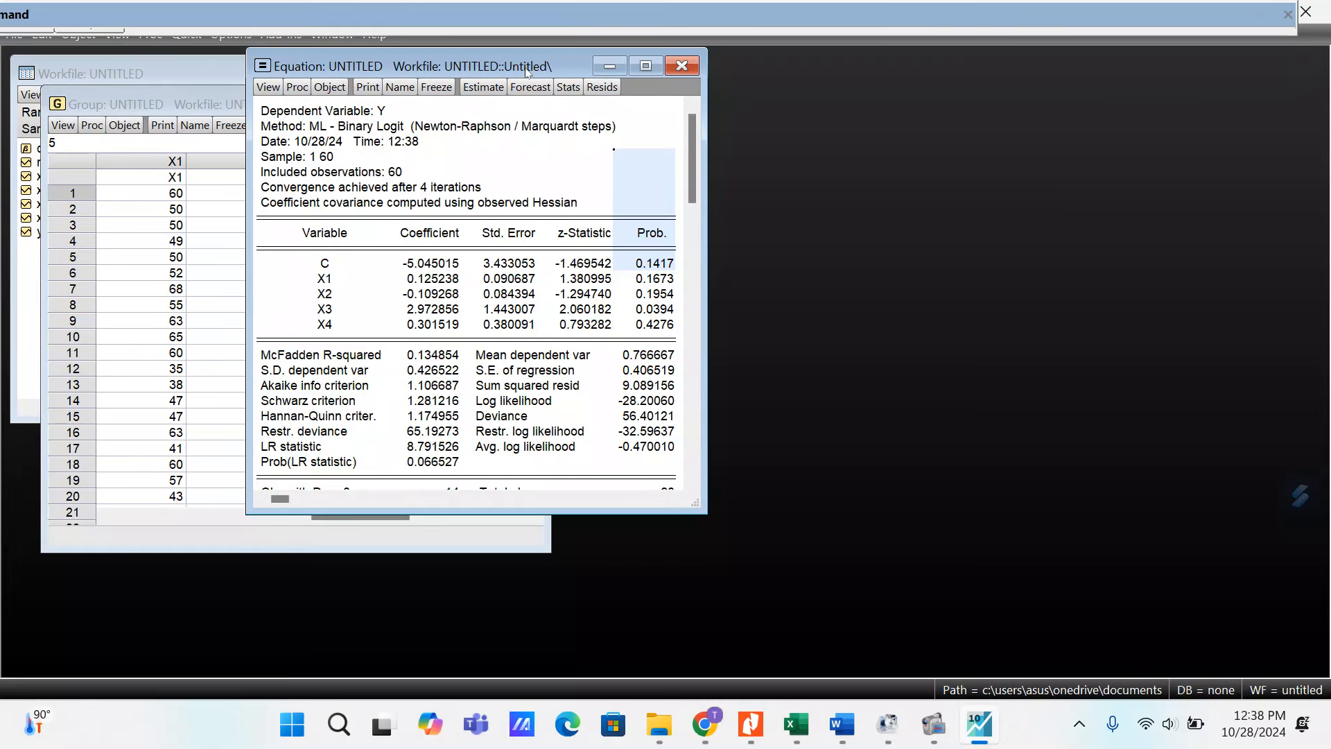
pyautogui.moveTo(527, 71); pyautogui.dragTo(622, 151)
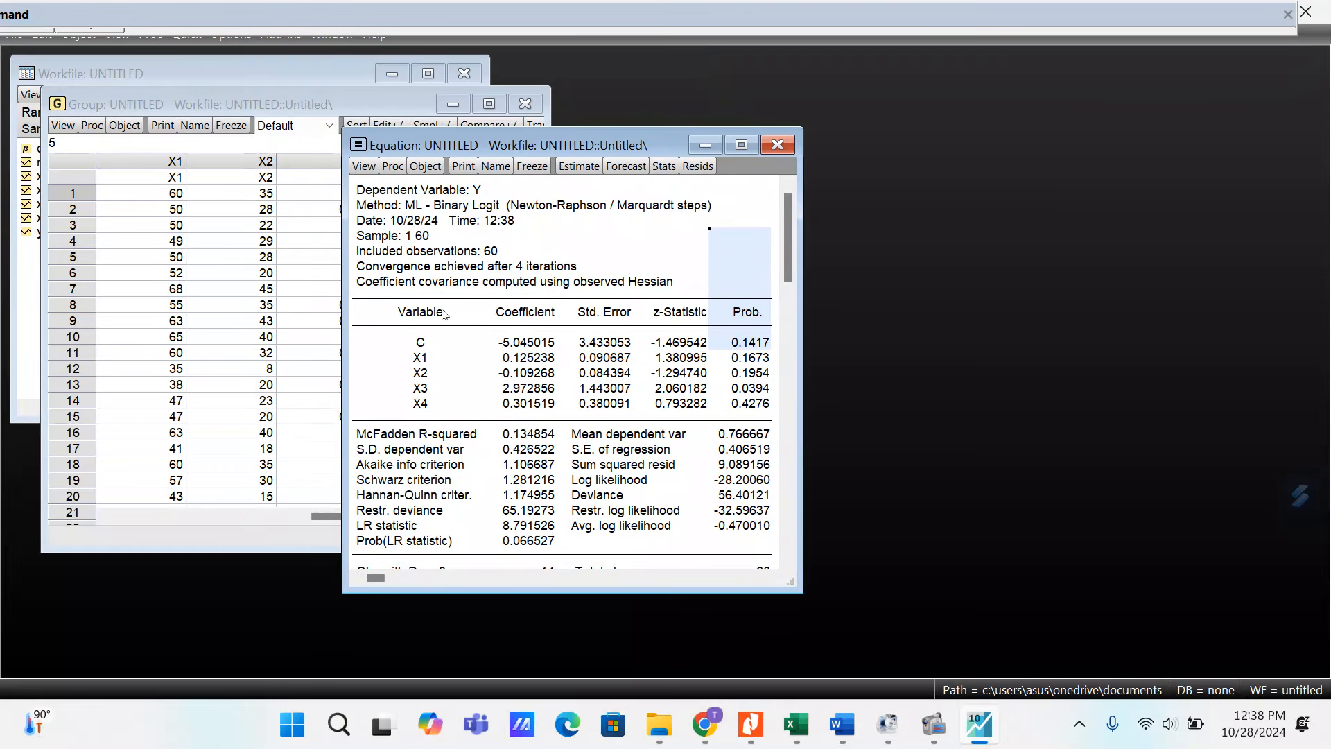
pyautogui.click(667, 256)
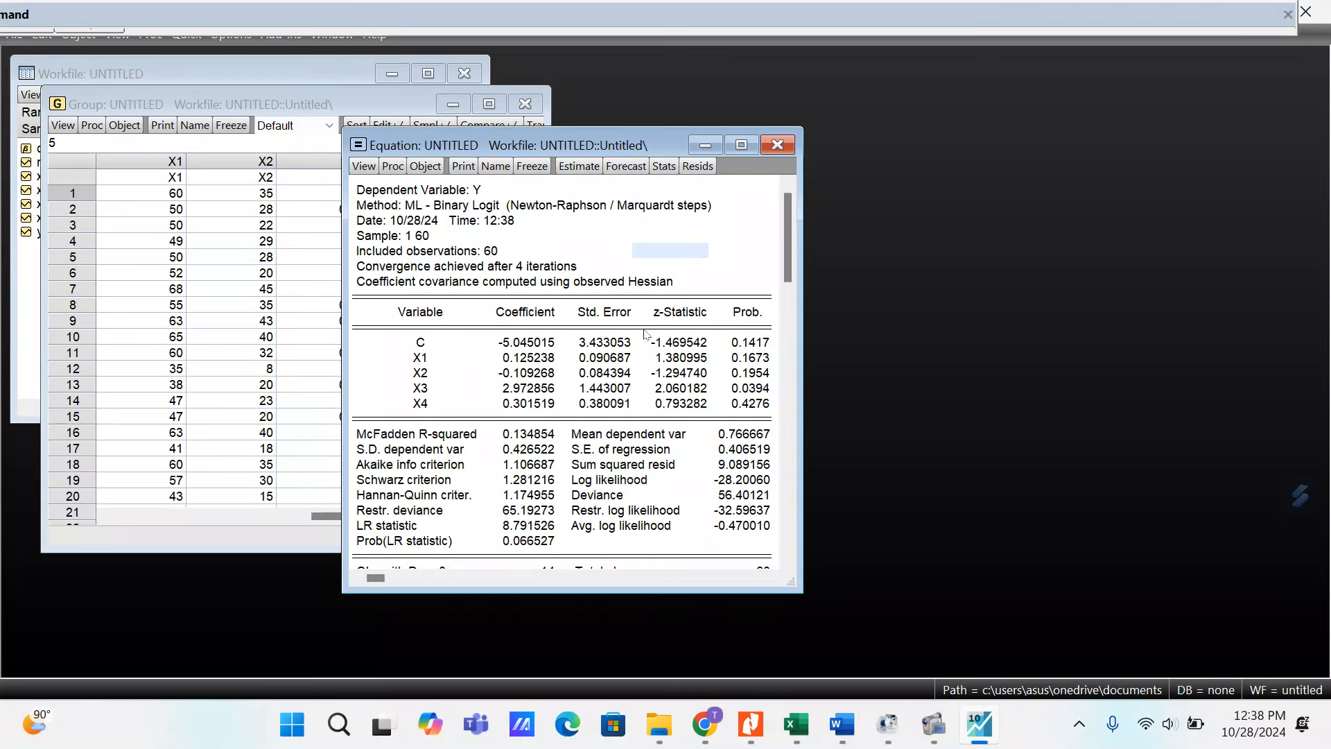
# Run the Hosmer-Lemeshow goodness-of-fit test by predicted risk with 10 quantiles, and widen the equation window to fit the full table
pyautogui.click(363, 167)
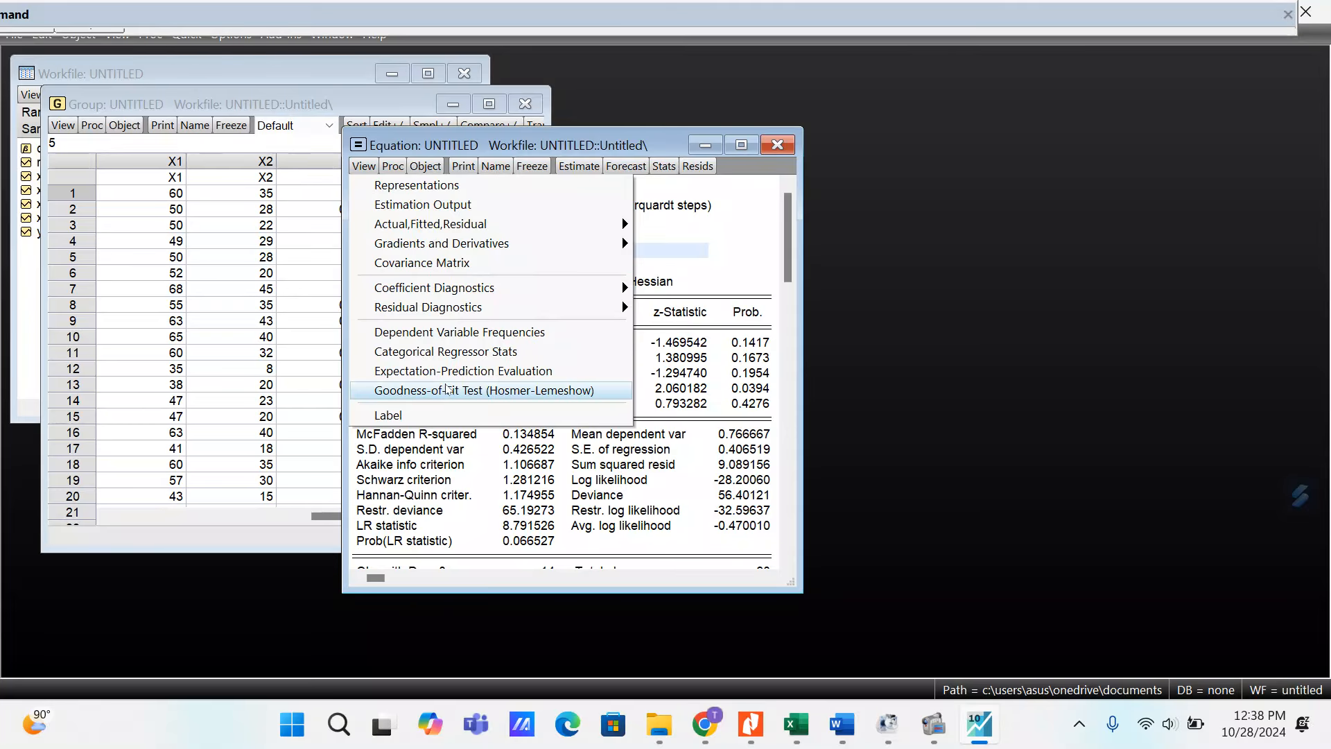
pyautogui.click(447, 389)
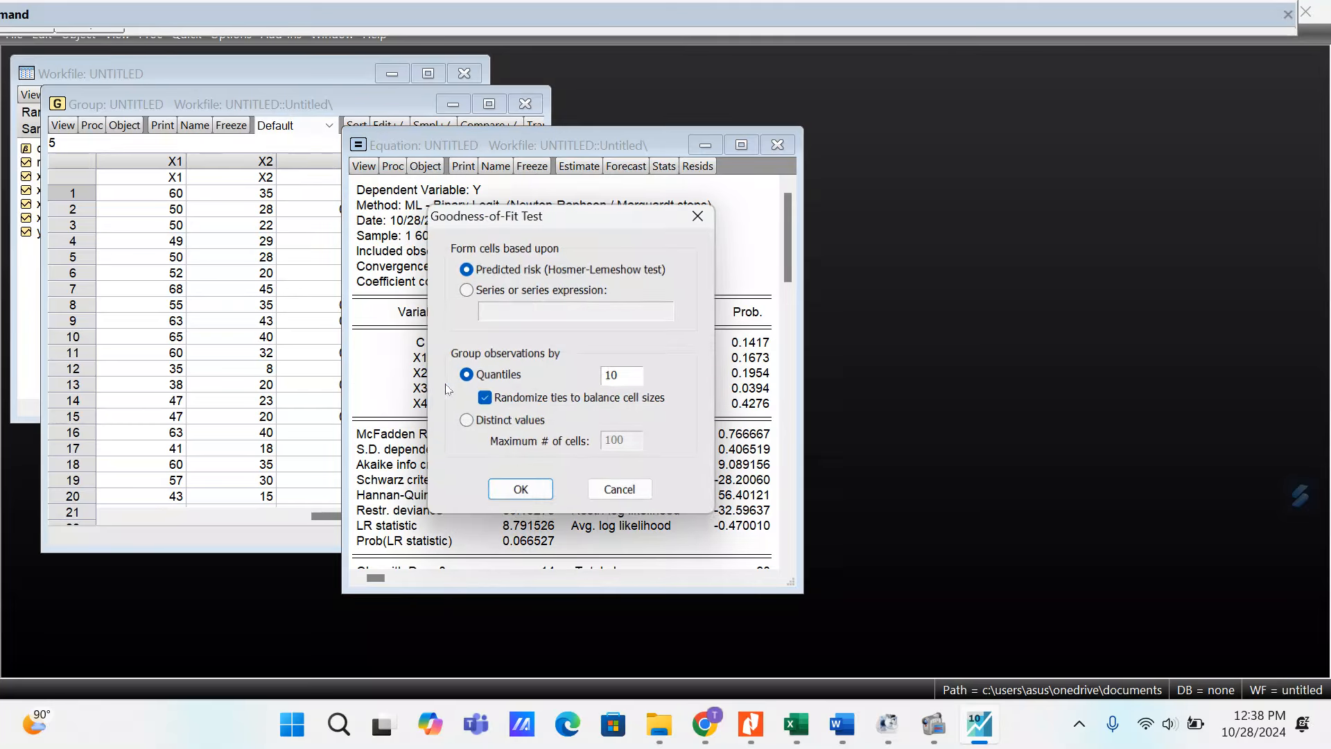
pyautogui.click(537, 492)
pyautogui.moveTo(698, 549); pyautogui.dragTo(381, 633)
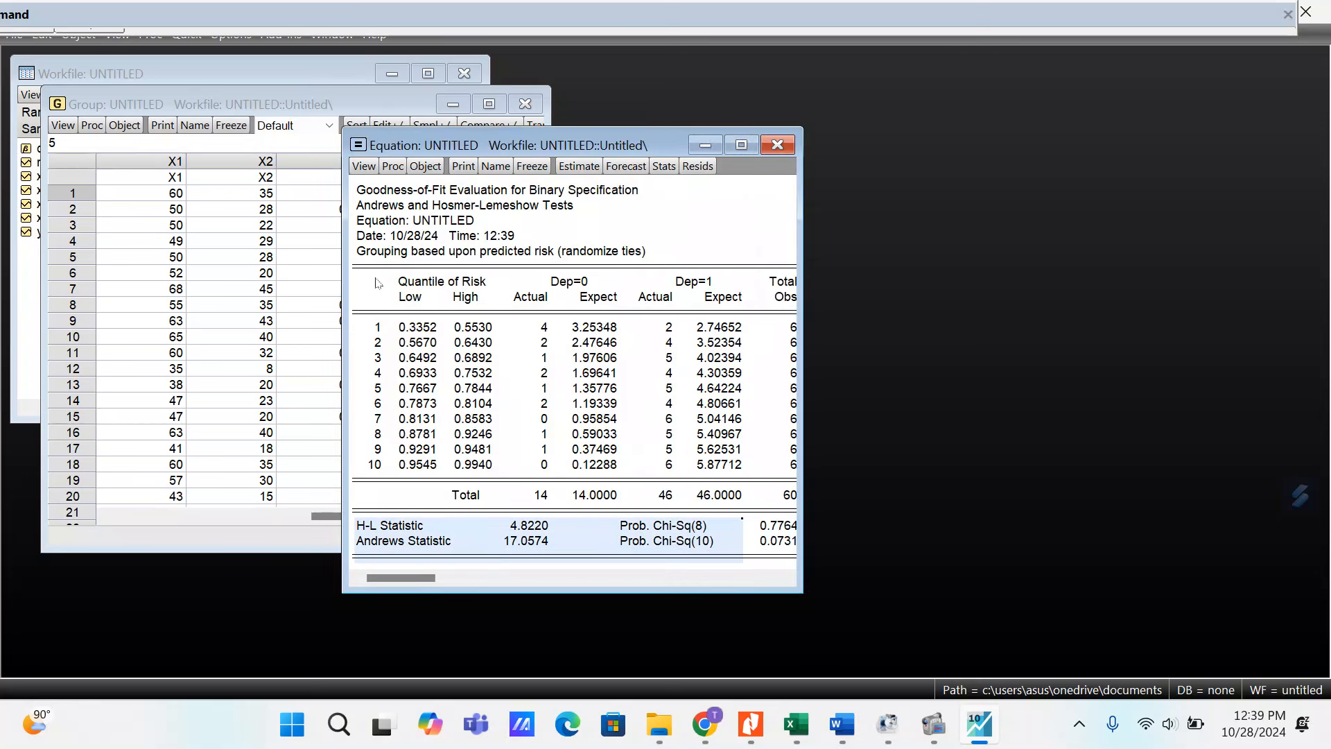
pyautogui.click(679, 501)
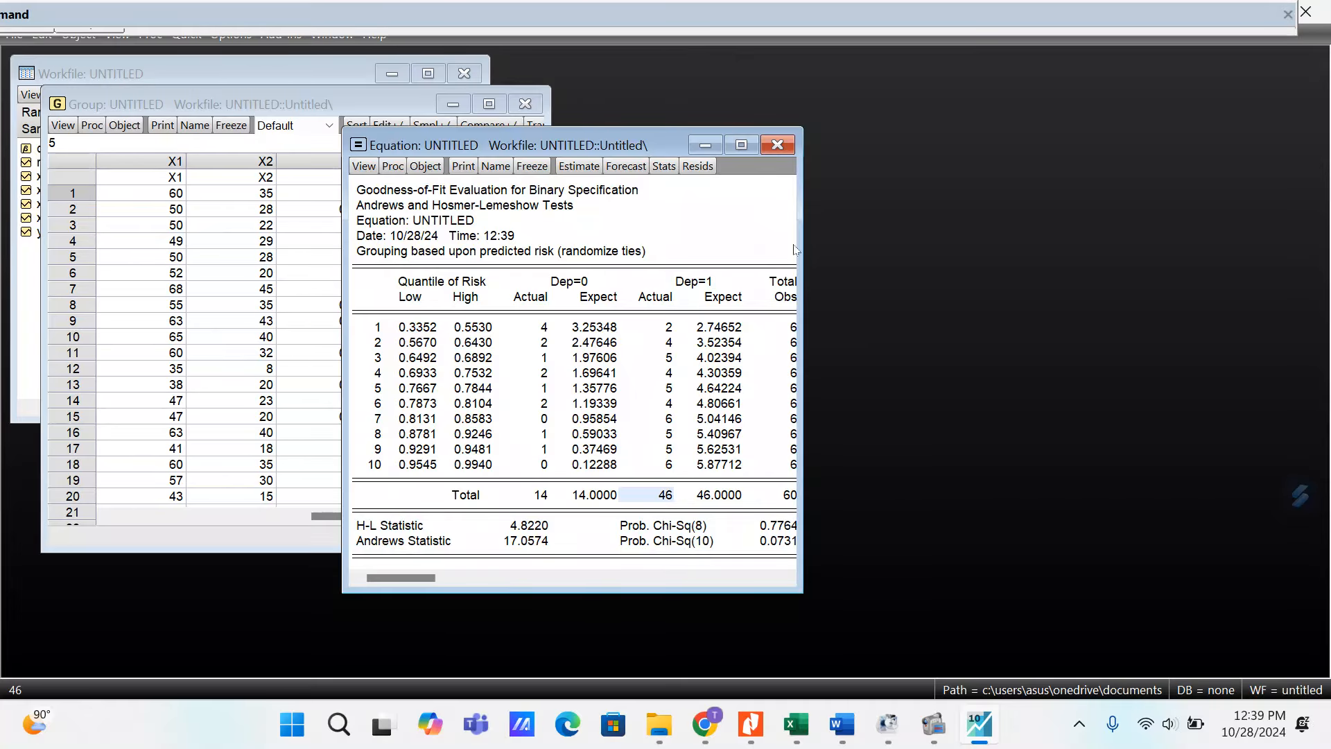
pyautogui.moveTo(802, 247); pyautogui.dragTo(912, 231)
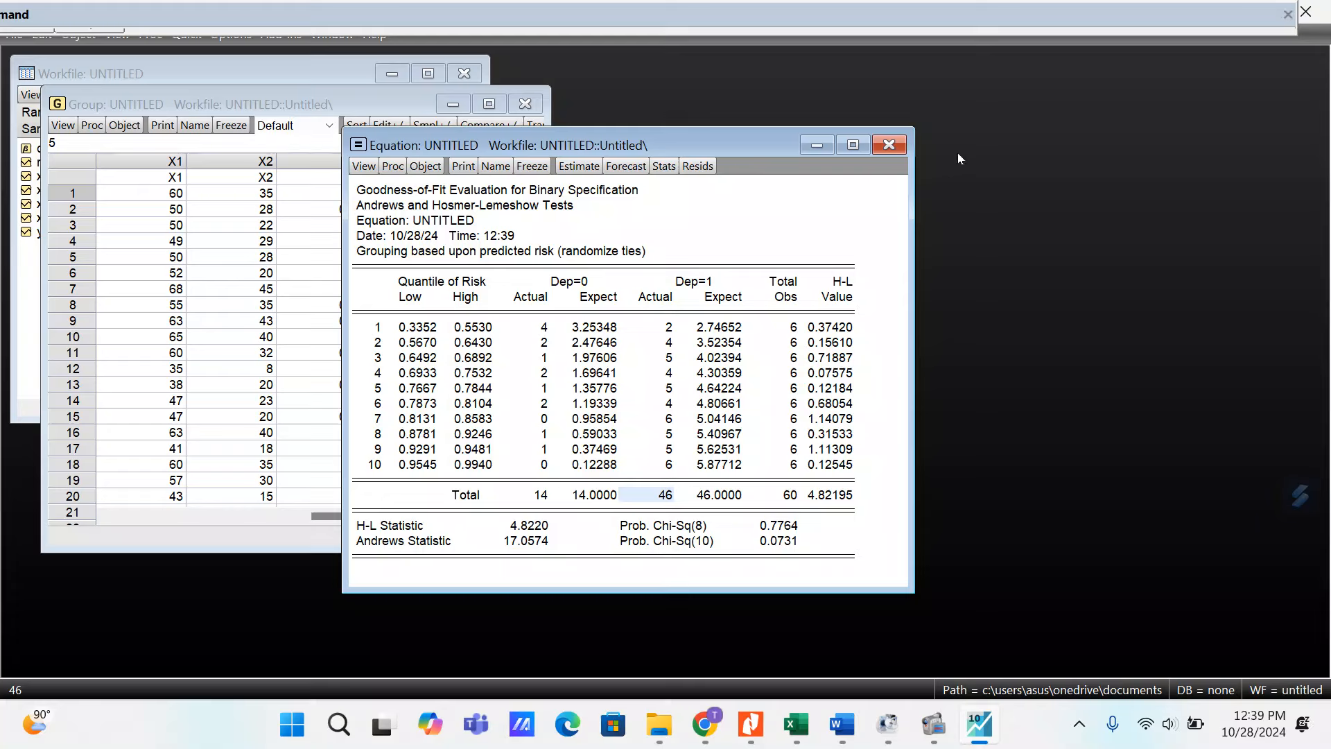
# Return the equation to its estimation output and examine the coefficients and probabilities, highlighting the X3 row
pyautogui.click(375, 168)
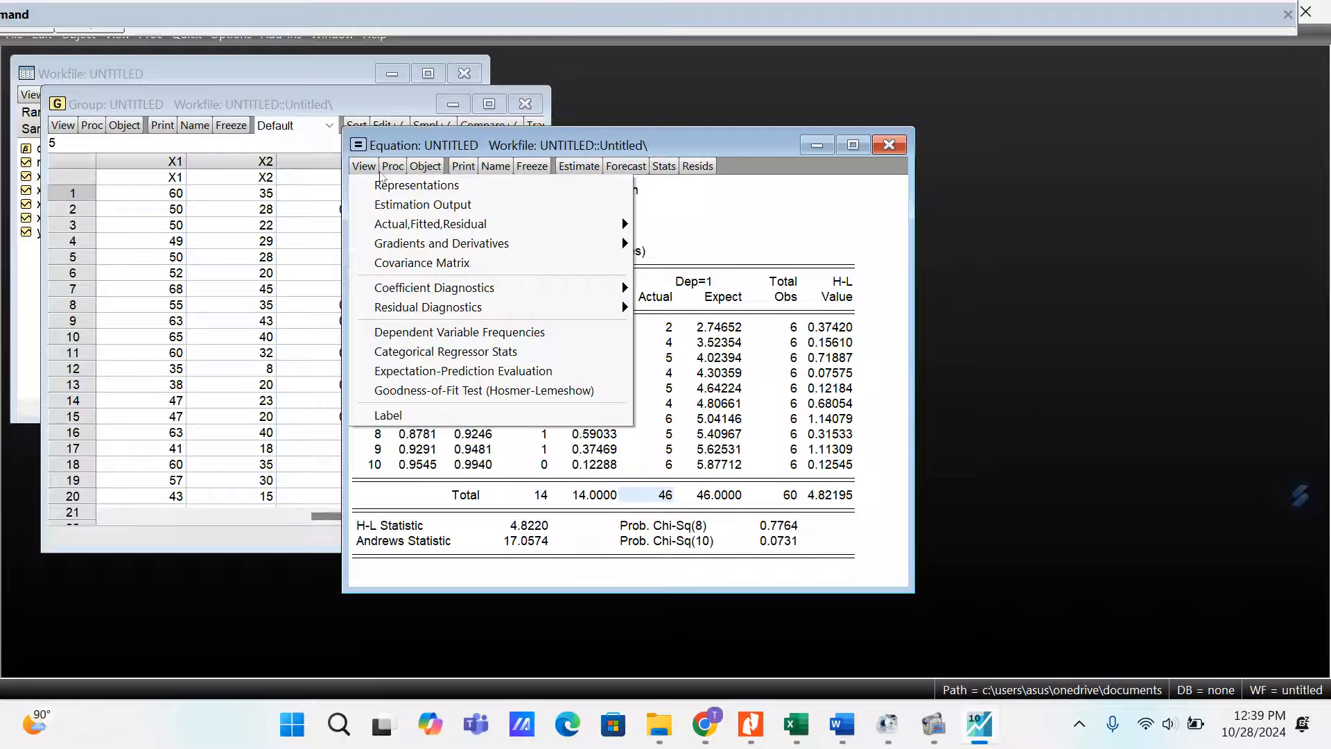
pyautogui.click(523, 206)
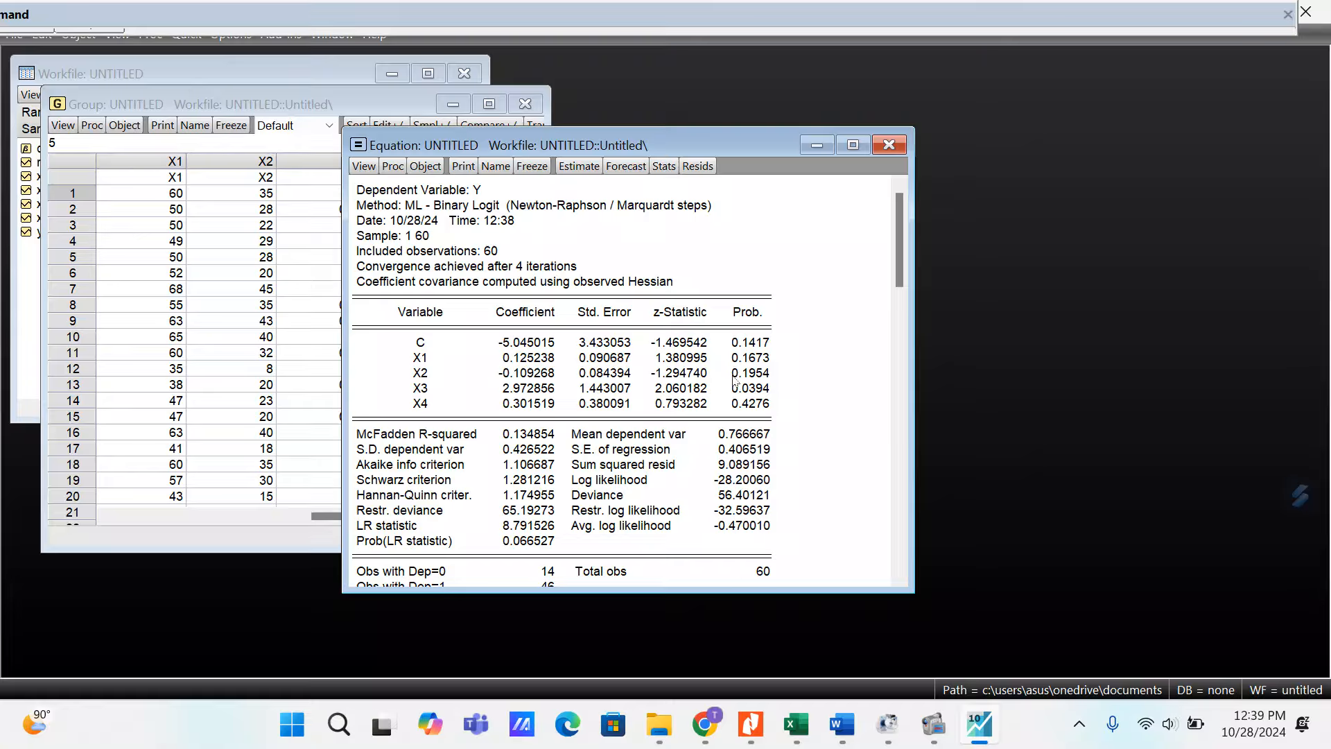
pyautogui.scroll(-3, 691, 375)
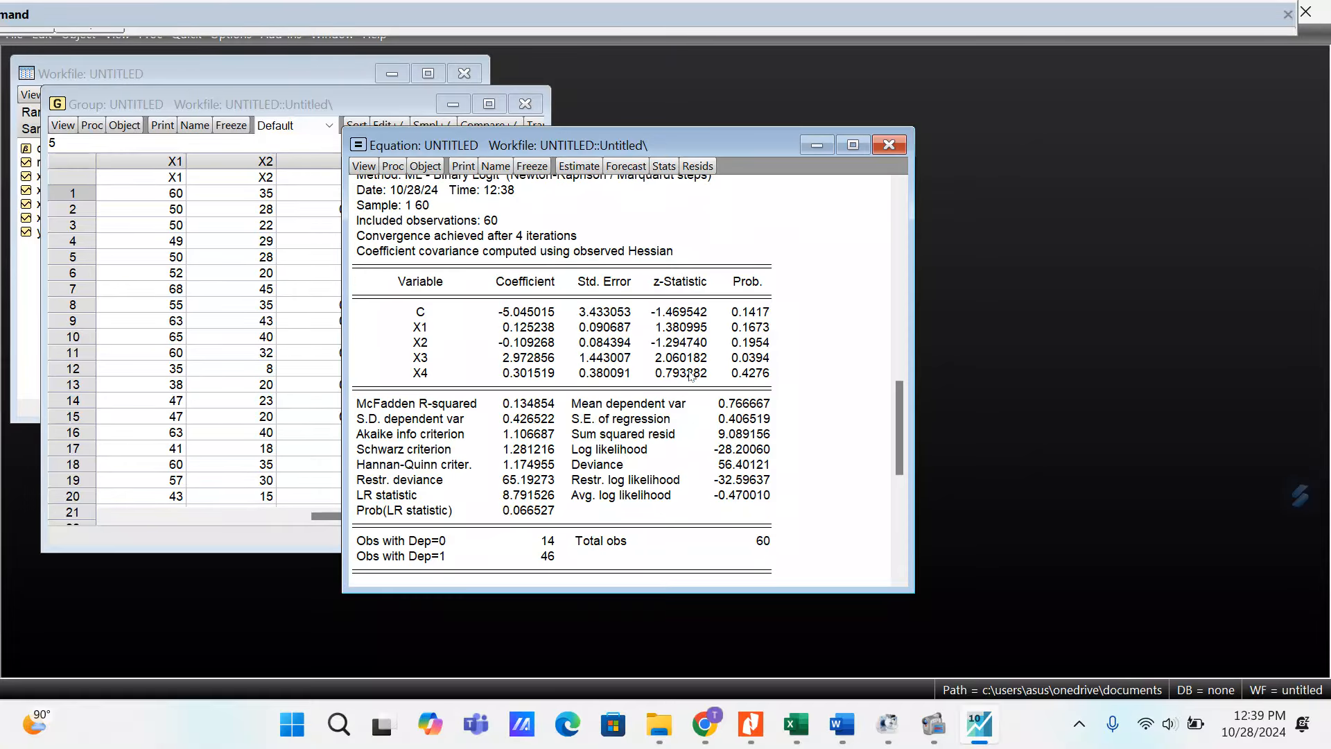
pyautogui.scroll(1, 682, 376)
pyautogui.scroll(1, 658, 282)
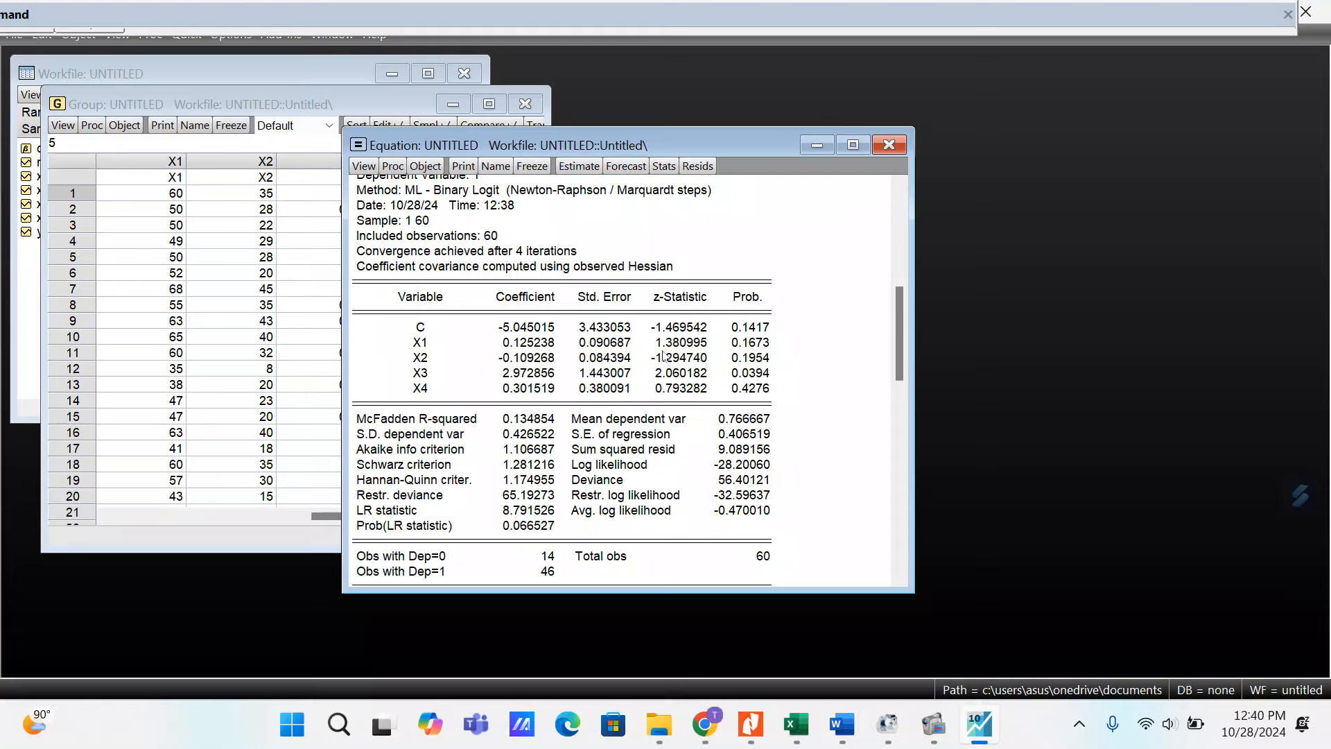
pyautogui.moveTo(755, 375); pyautogui.dragTo(419, 372)
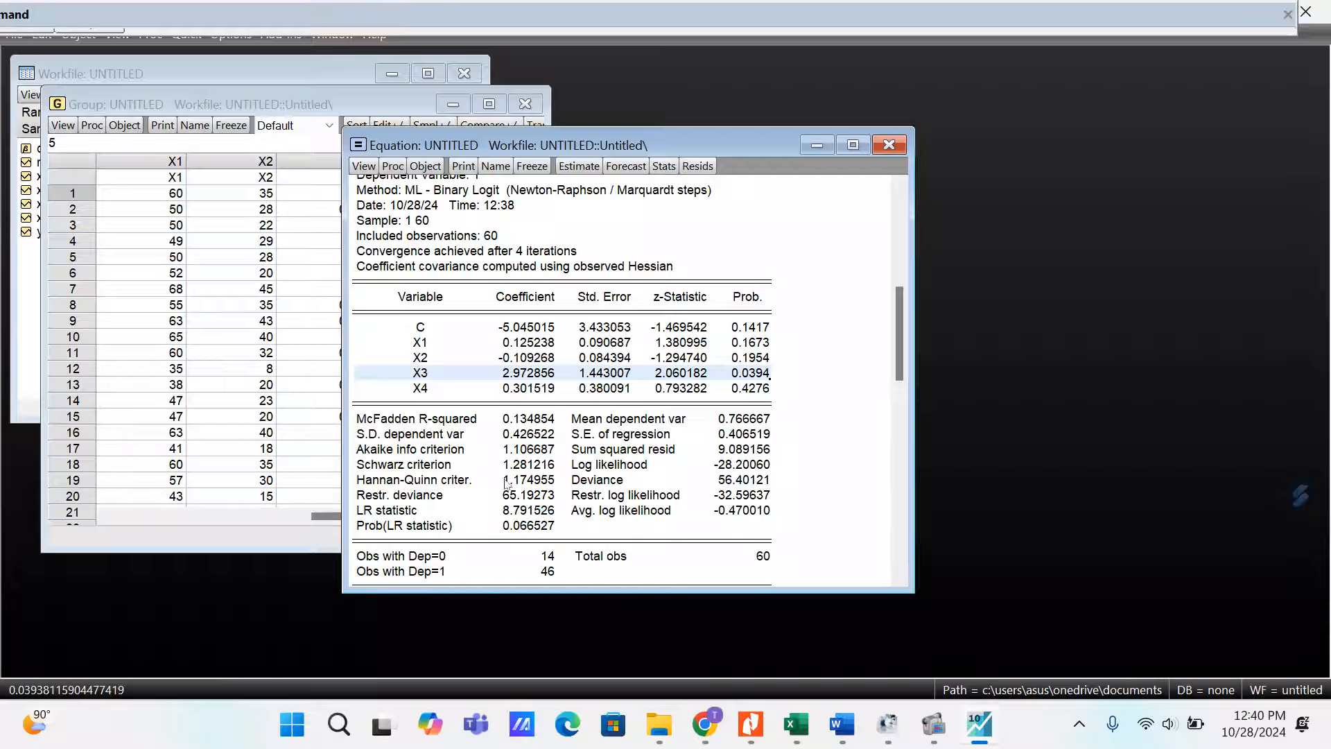
# Examine the McFadden R-squared, the LR statistic and the probability of the LR statistic in the estimation output
pyautogui.click(475, 424)
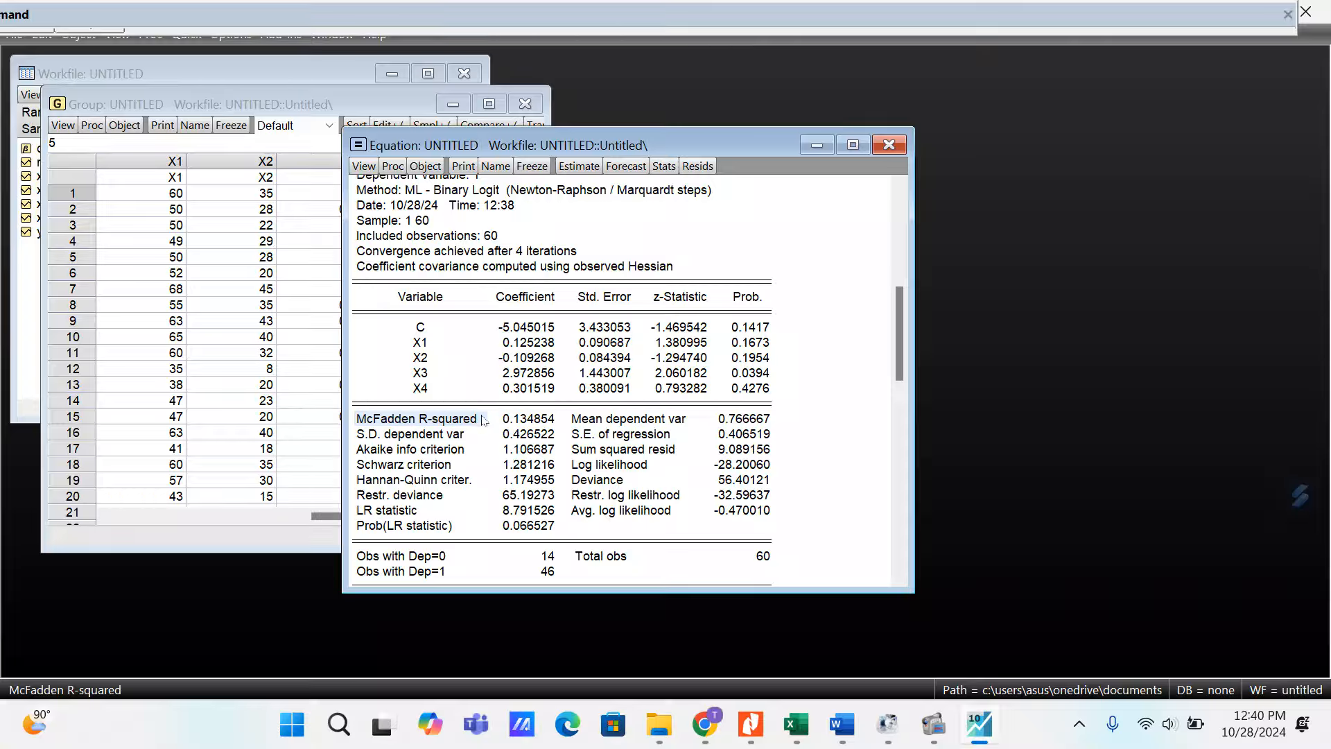
pyautogui.click(430, 517)
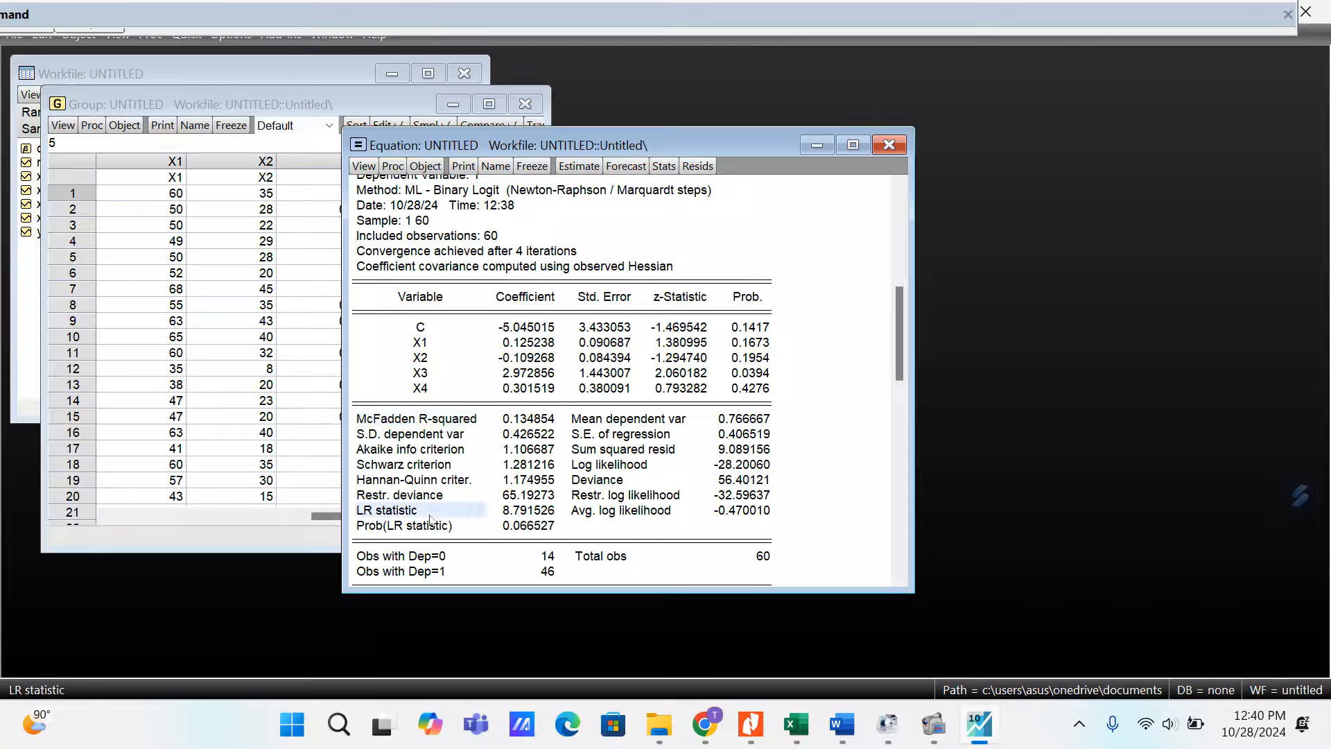
pyautogui.click(433, 527)
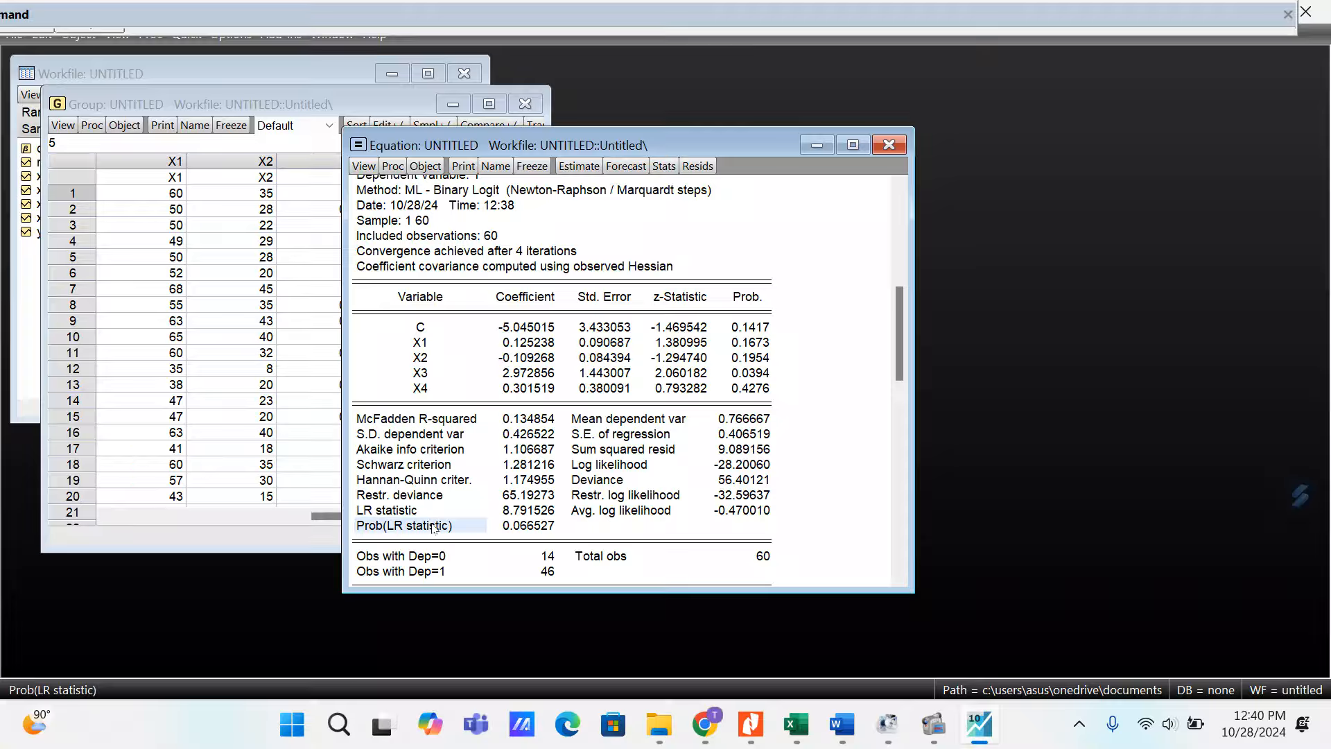
pyautogui.click(437, 515)
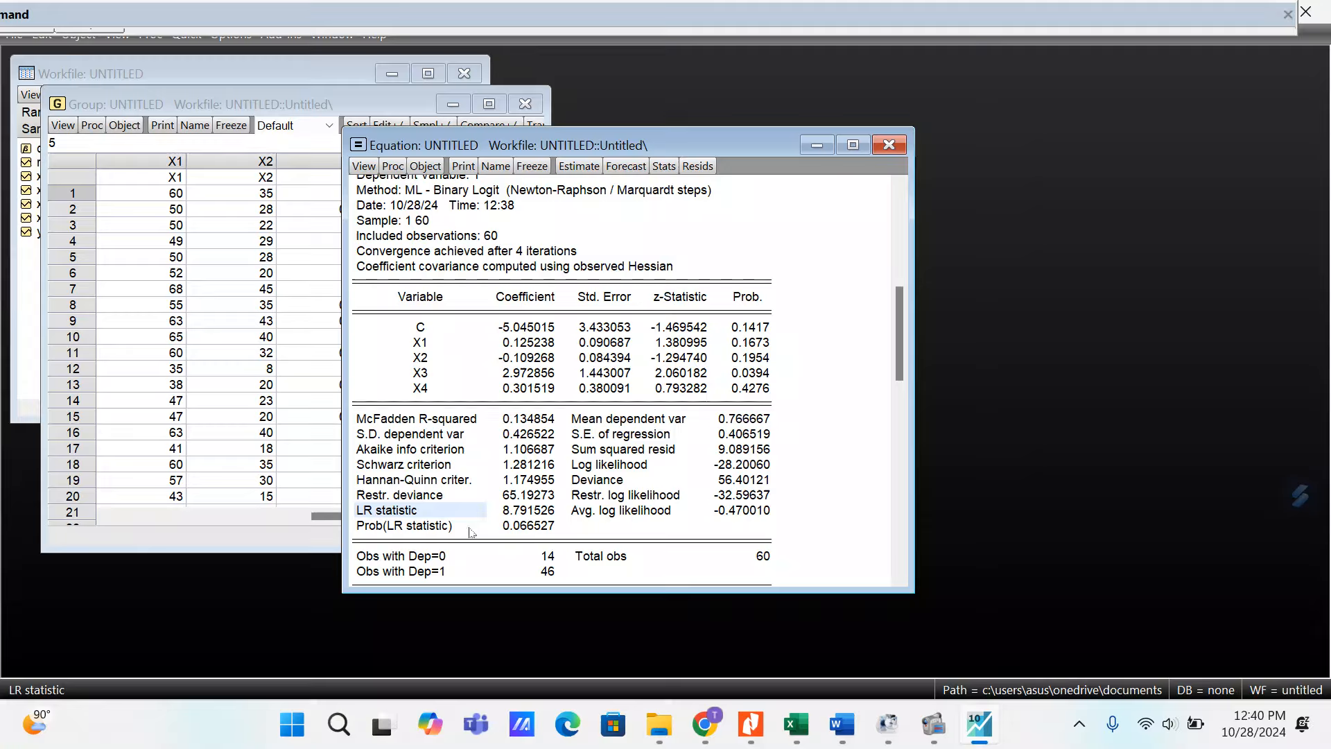
pyautogui.click(540, 512)
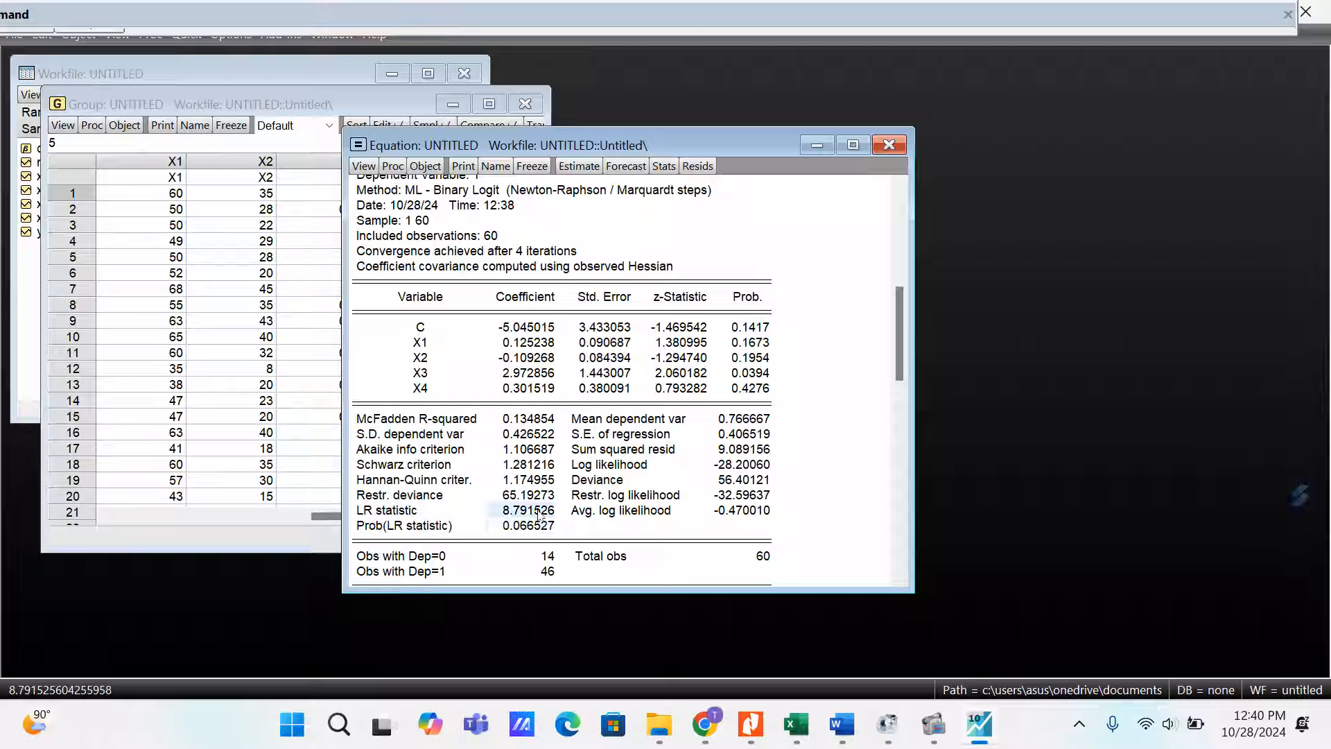
pyautogui.click(532, 526)
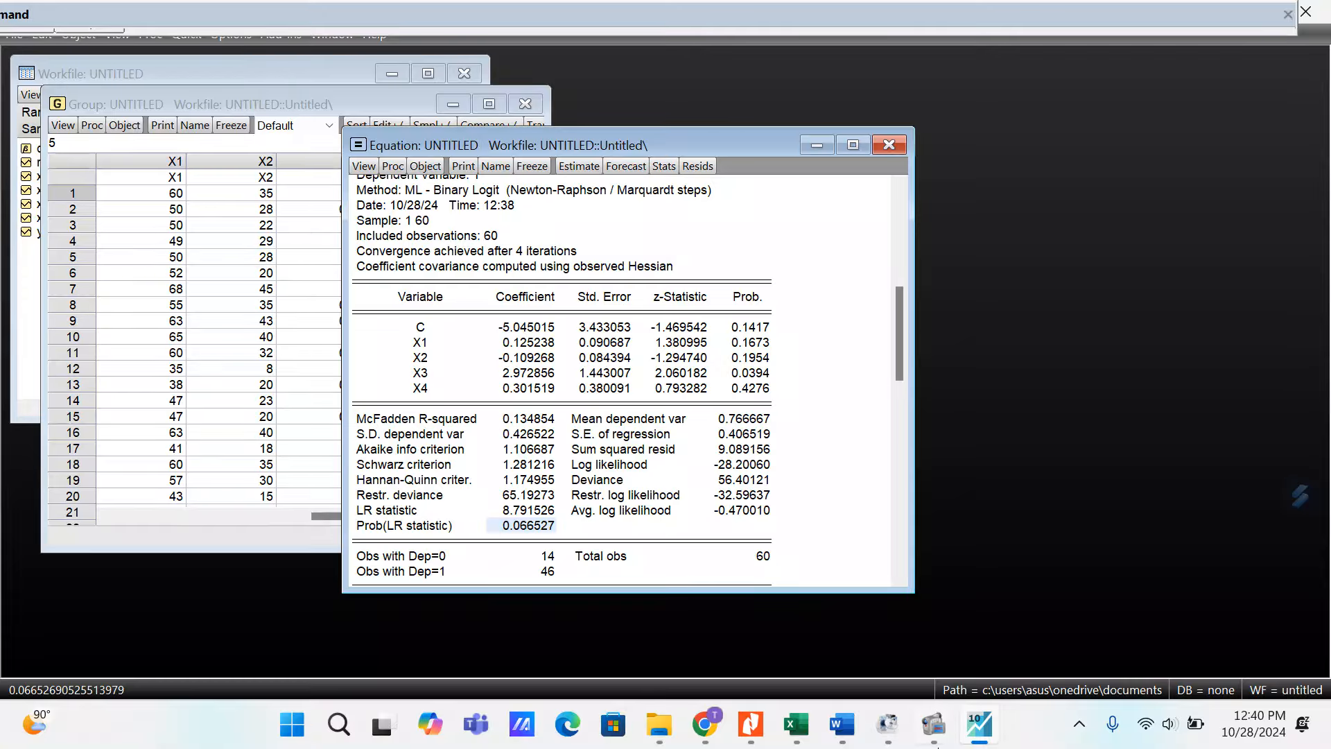
pyautogui.moveTo(841, 724)
pyautogui.click(752, 604)
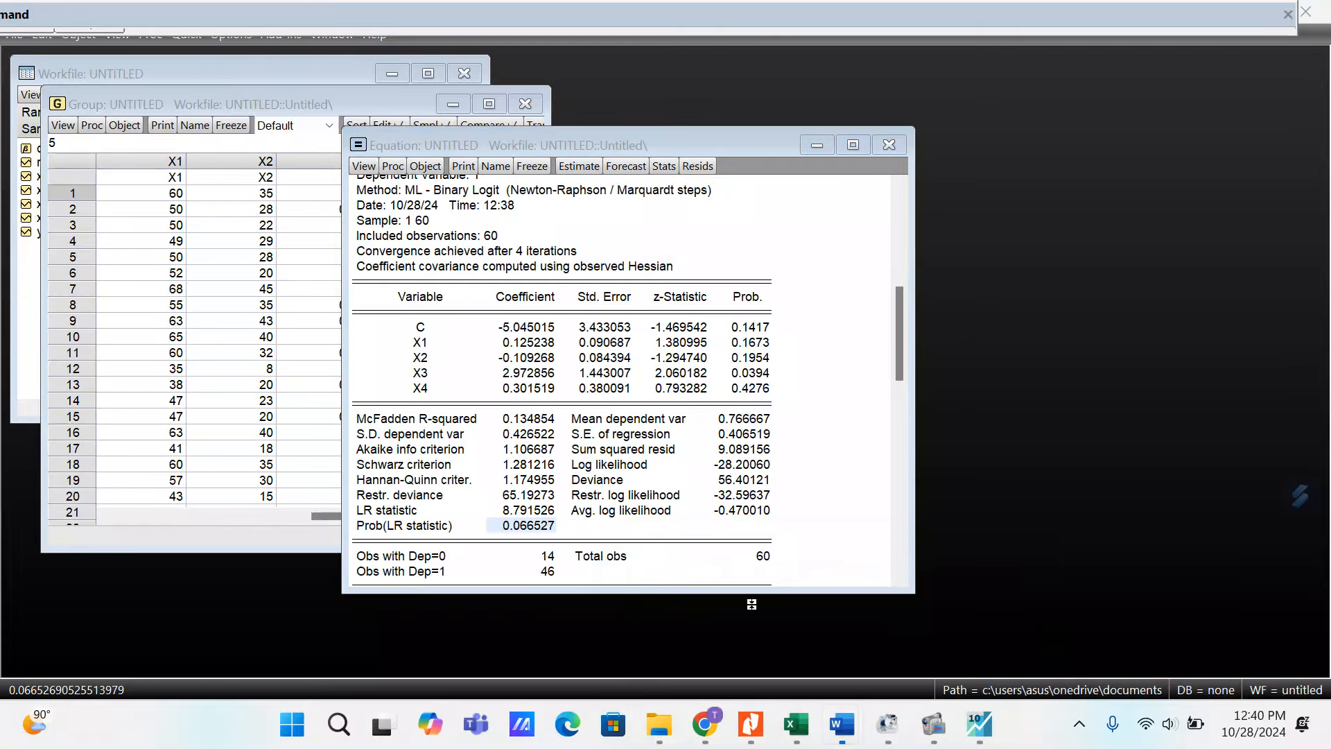
pyautogui.scroll(15, 759, 395)
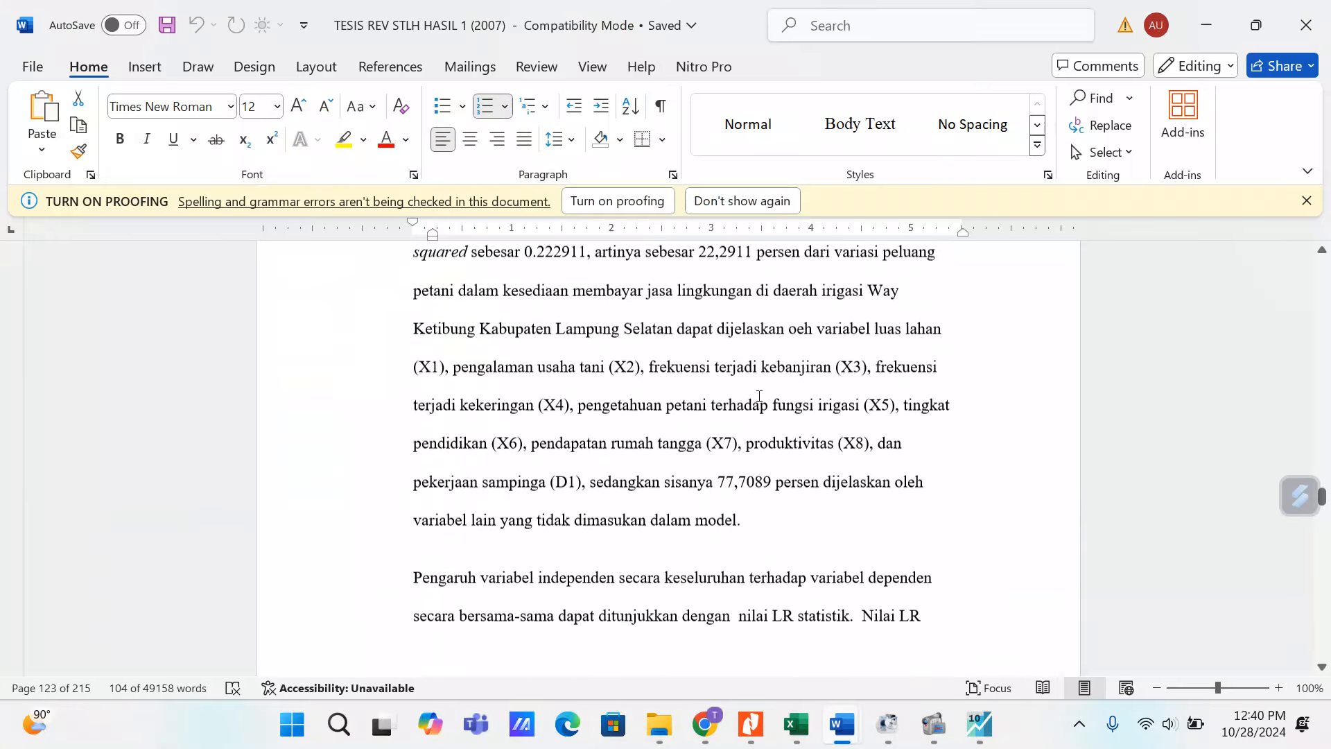
pyautogui.scroll(15, 759, 395)
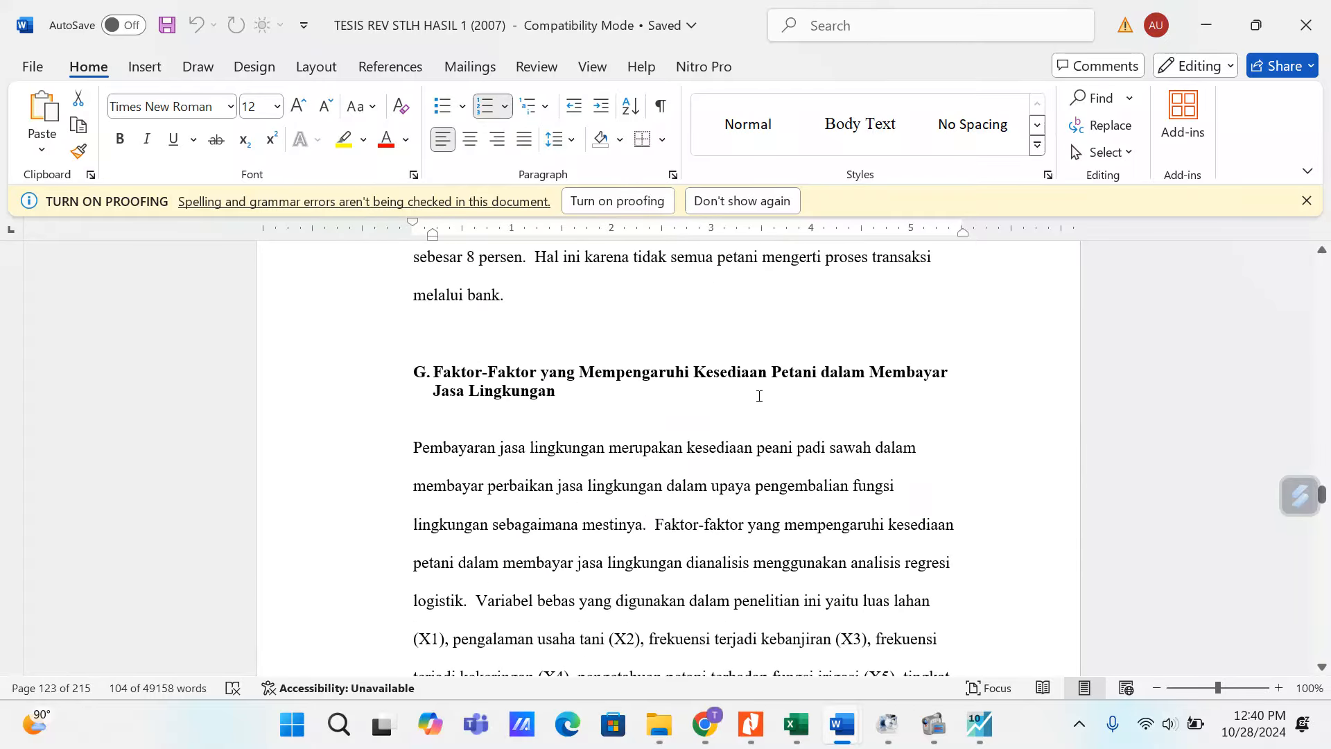
pyautogui.scroll(-5, 759, 395)
pyautogui.click(979, 728)
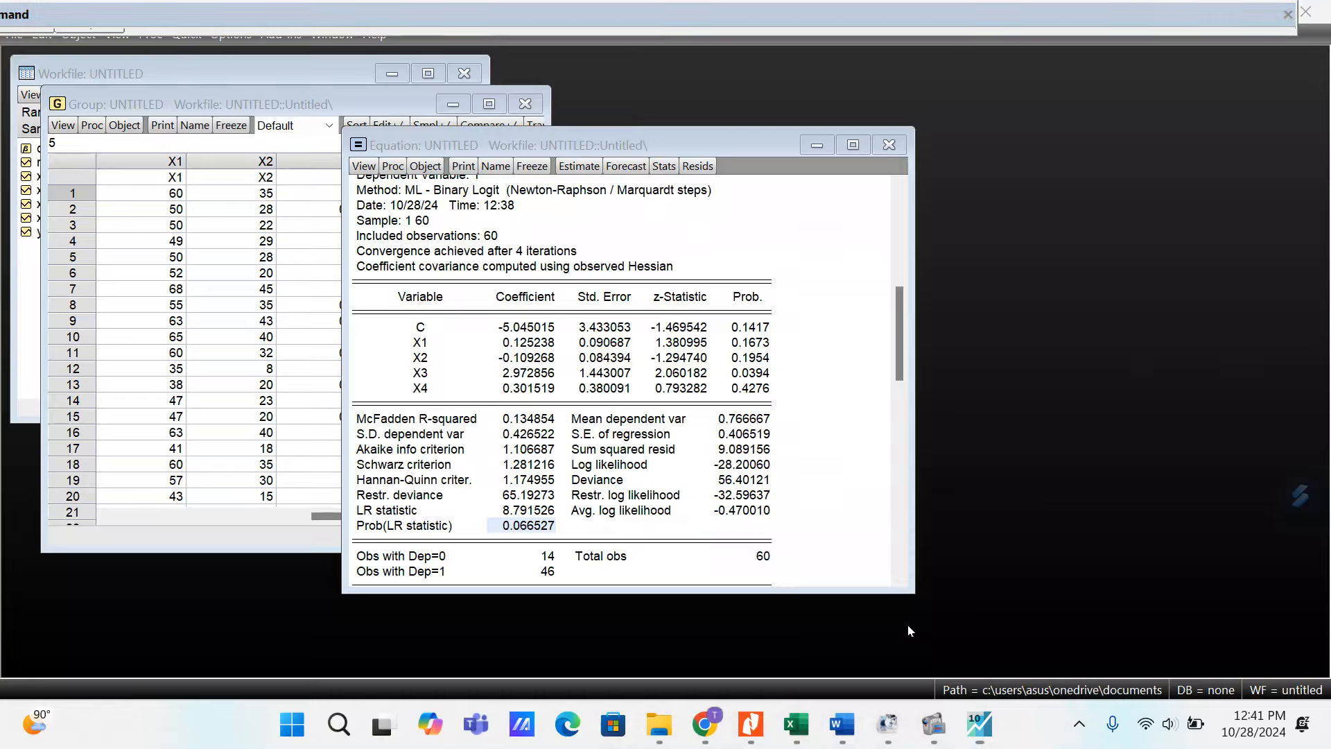
# Switch to the Word document "Interpretasi regresi logit data 1" and review the pasted binary logit output
pyautogui.click(910, 631)
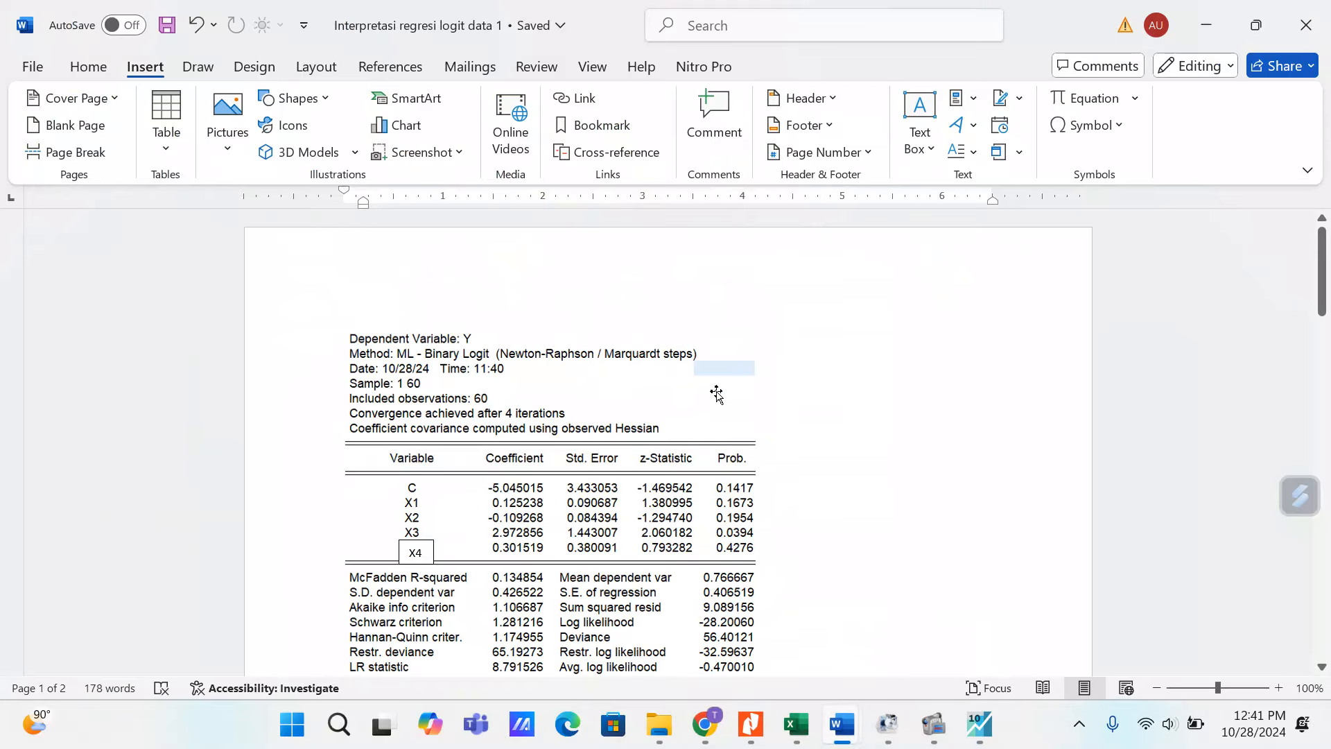
pyautogui.scroll(-3, 797, 430)
pyautogui.scroll(3, 797, 429)
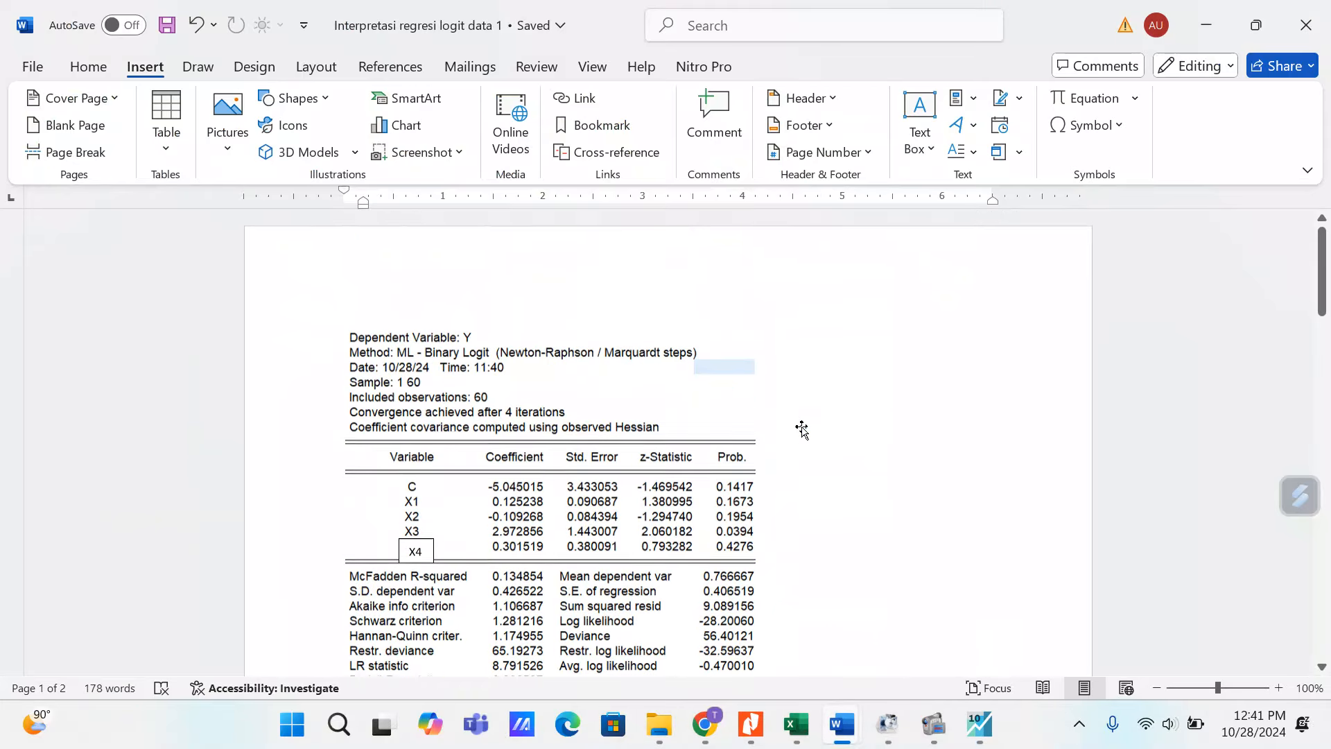
pyautogui.scroll(-3, 801, 430)
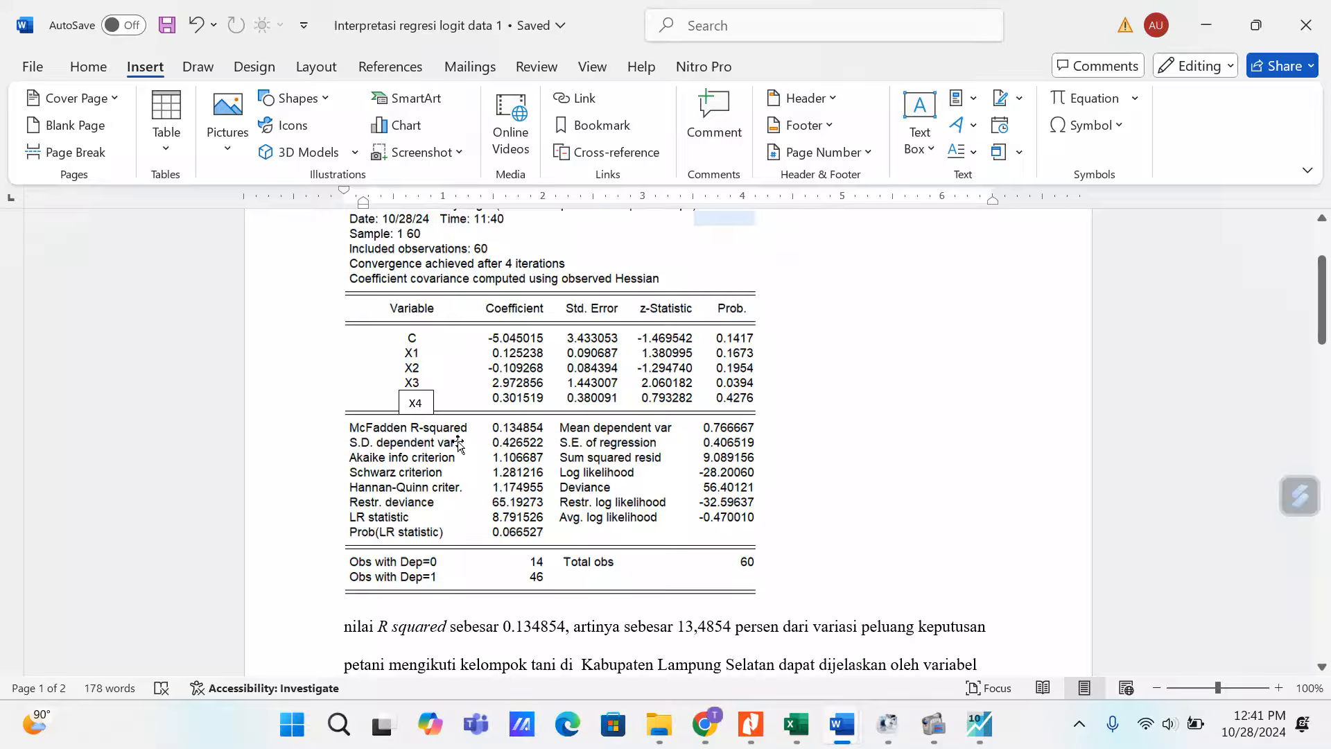
pyautogui.scroll(-1, 485, 430)
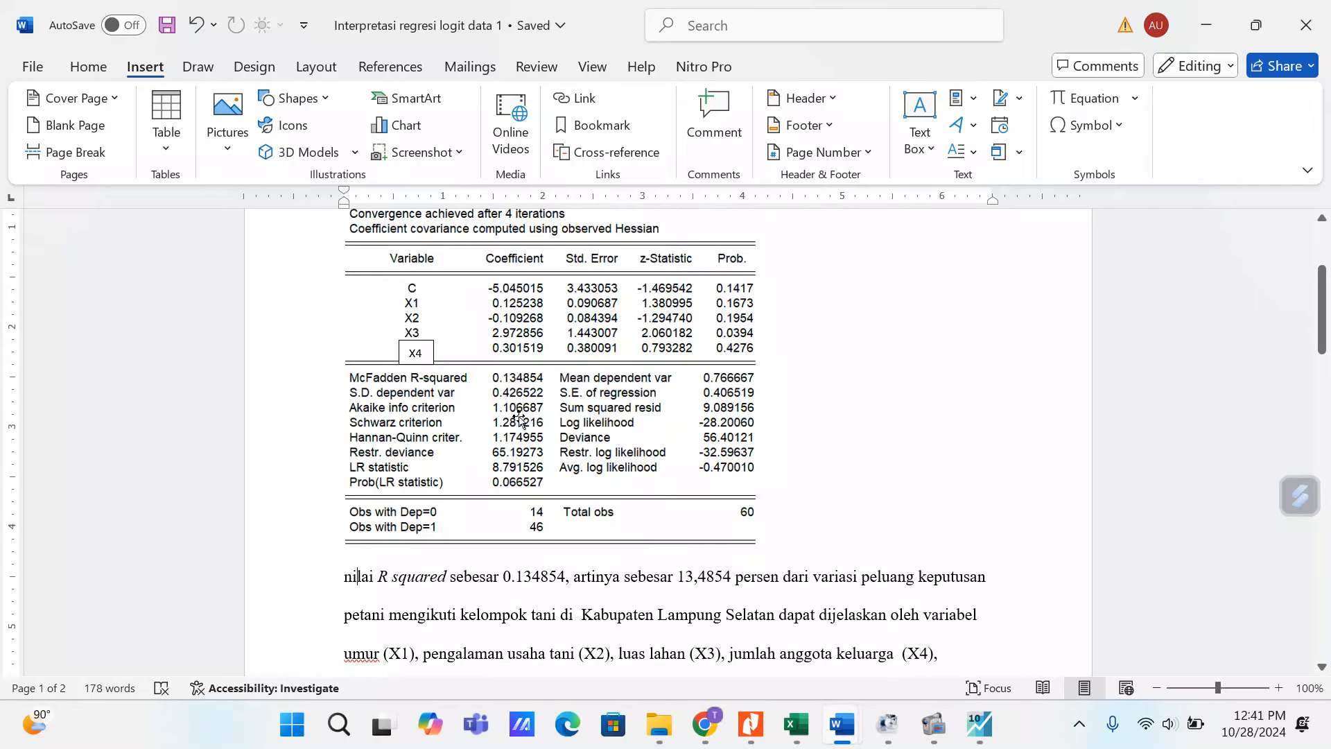
pyautogui.scroll(-2, 511, 576)
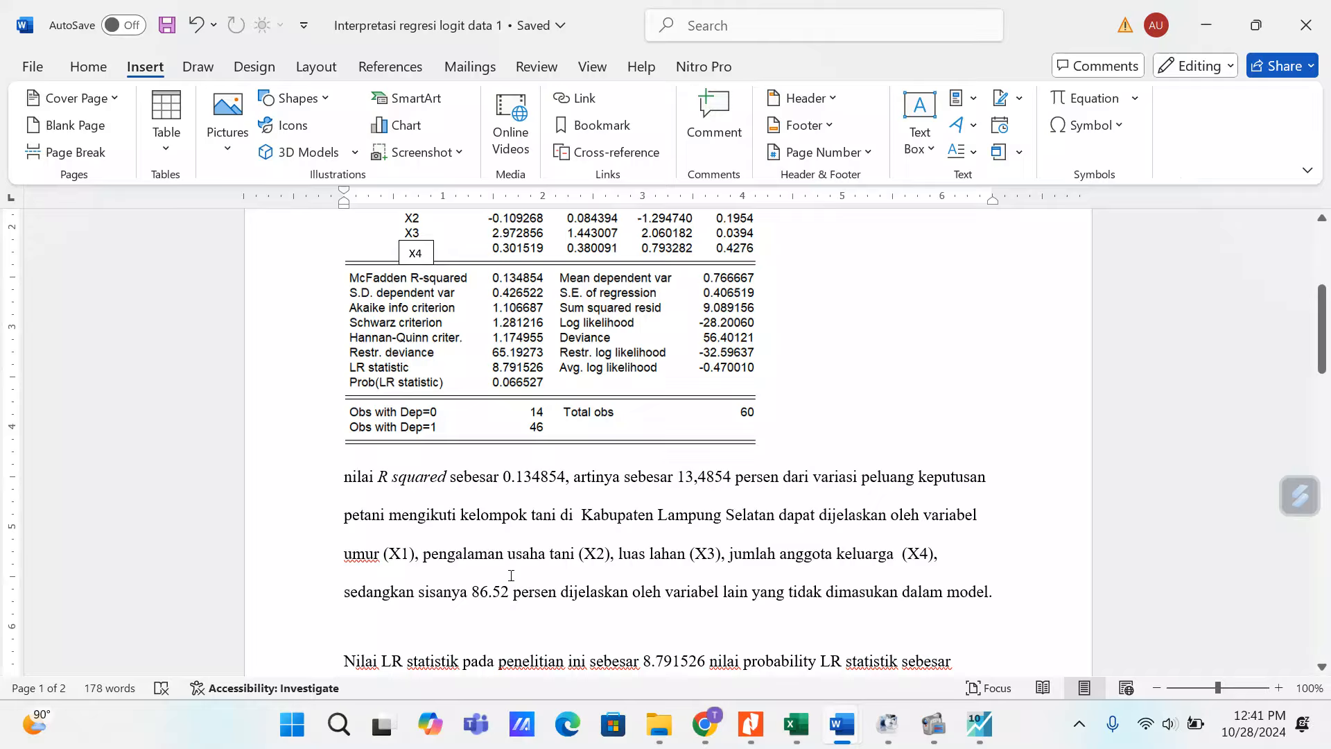
# Read the R squared interpretation paragraph, marking the word "peluang", and compare it with the output table above
pyautogui.click(467, 513)
pyautogui.moveTo(866, 477); pyautogui.dragTo(915, 479)
pyautogui.click(901, 477)
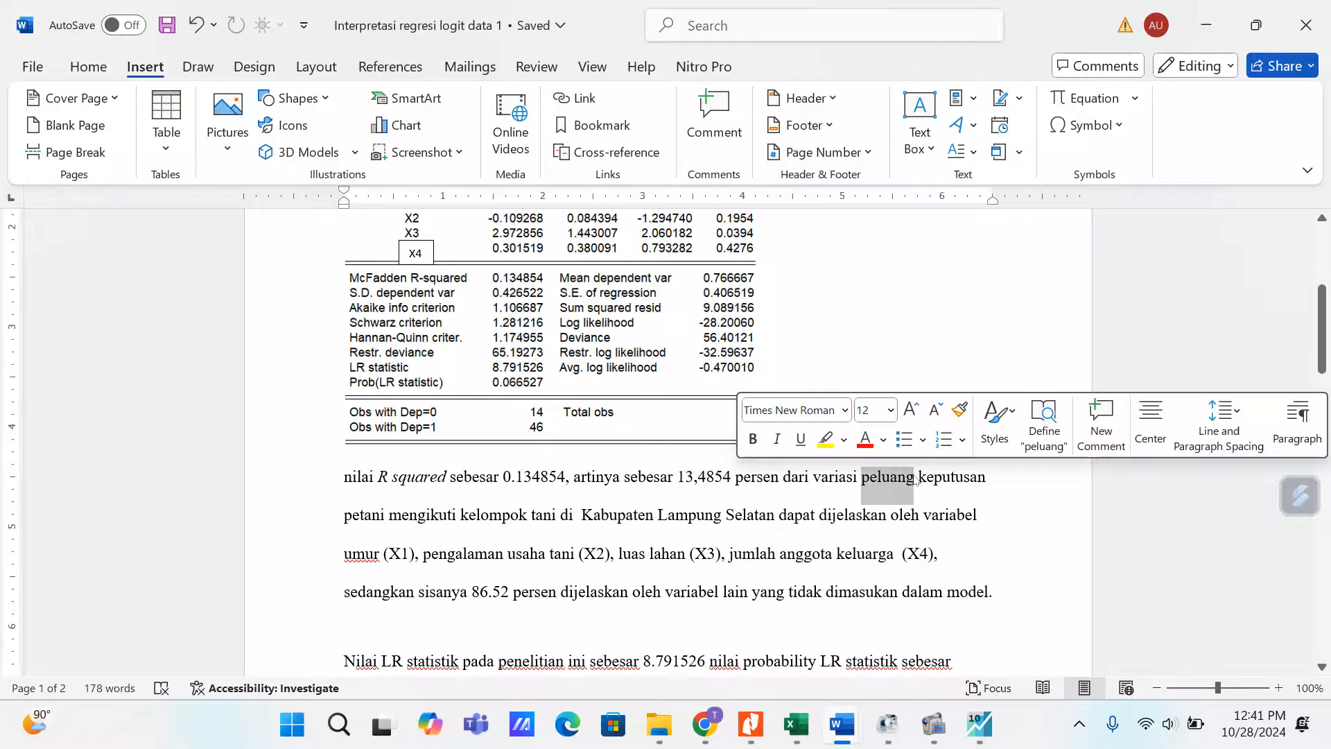
pyautogui.click(880, 484)
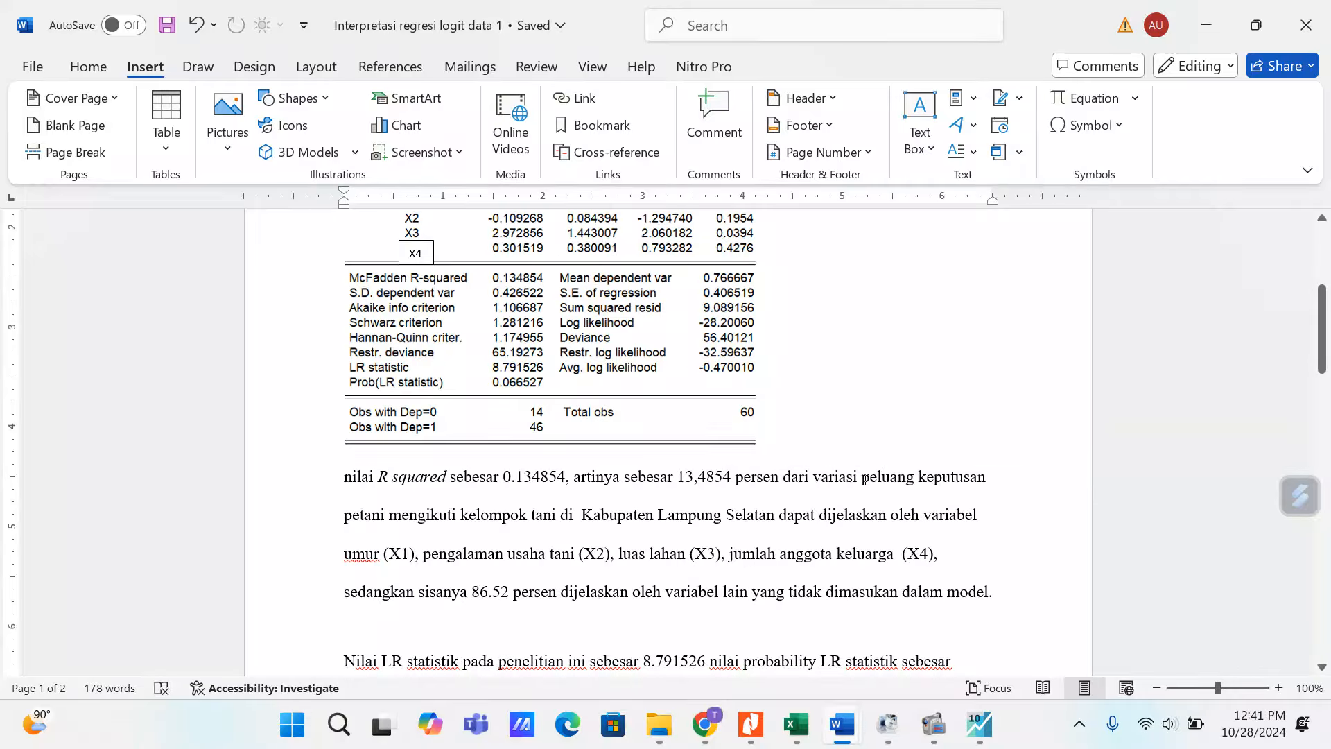
pyautogui.click(858, 478)
pyautogui.scroll(-3, 967, 586)
pyautogui.scroll(4, 963, 585)
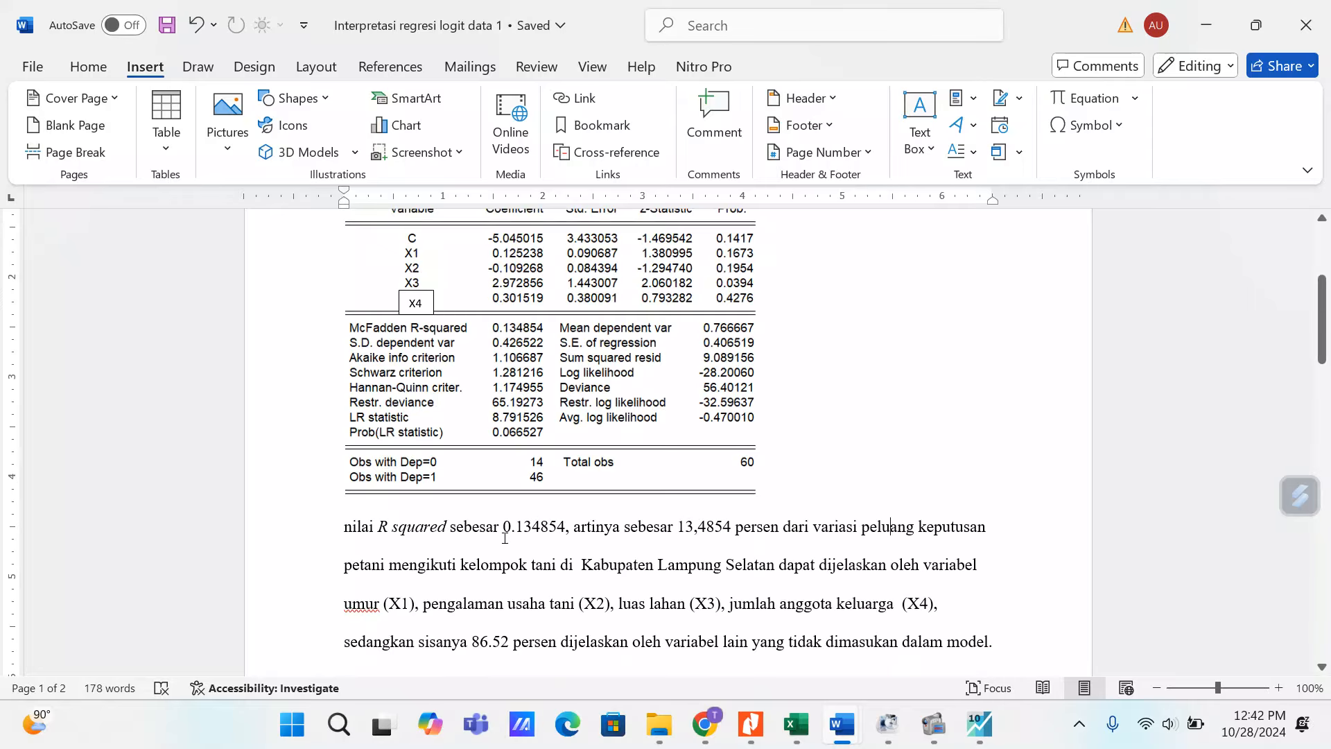
# Read the LR statistic interpretation paragraph on the joint effect of X1 to X4, marking the word "peluang"
pyautogui.scroll(-3, 504, 538)
pyautogui.scroll(-1, 500, 544)
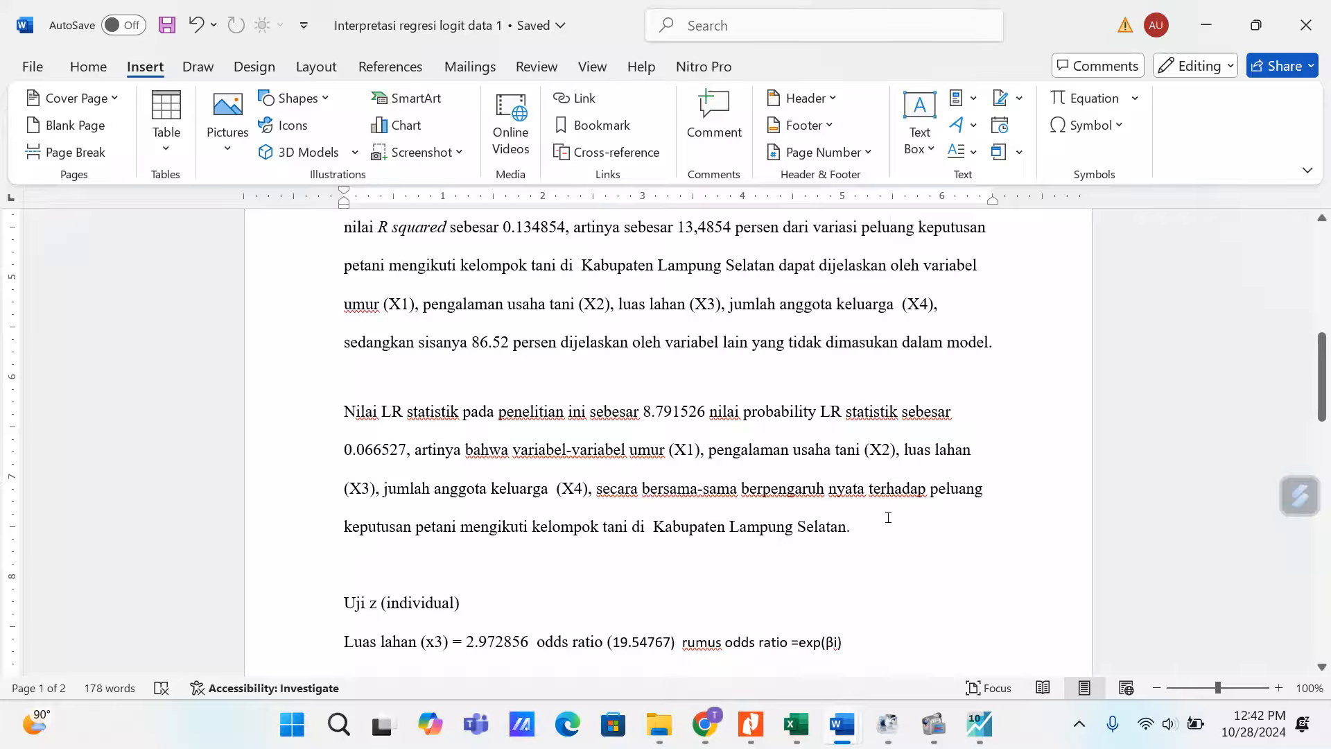
pyautogui.moveTo(934, 492)
pyautogui.mouseDown()
pyautogui.moveTo(1010, 476)
pyautogui.moveTo(991, 491)
pyautogui.moveTo(924, 490)
pyautogui.mouseUp()
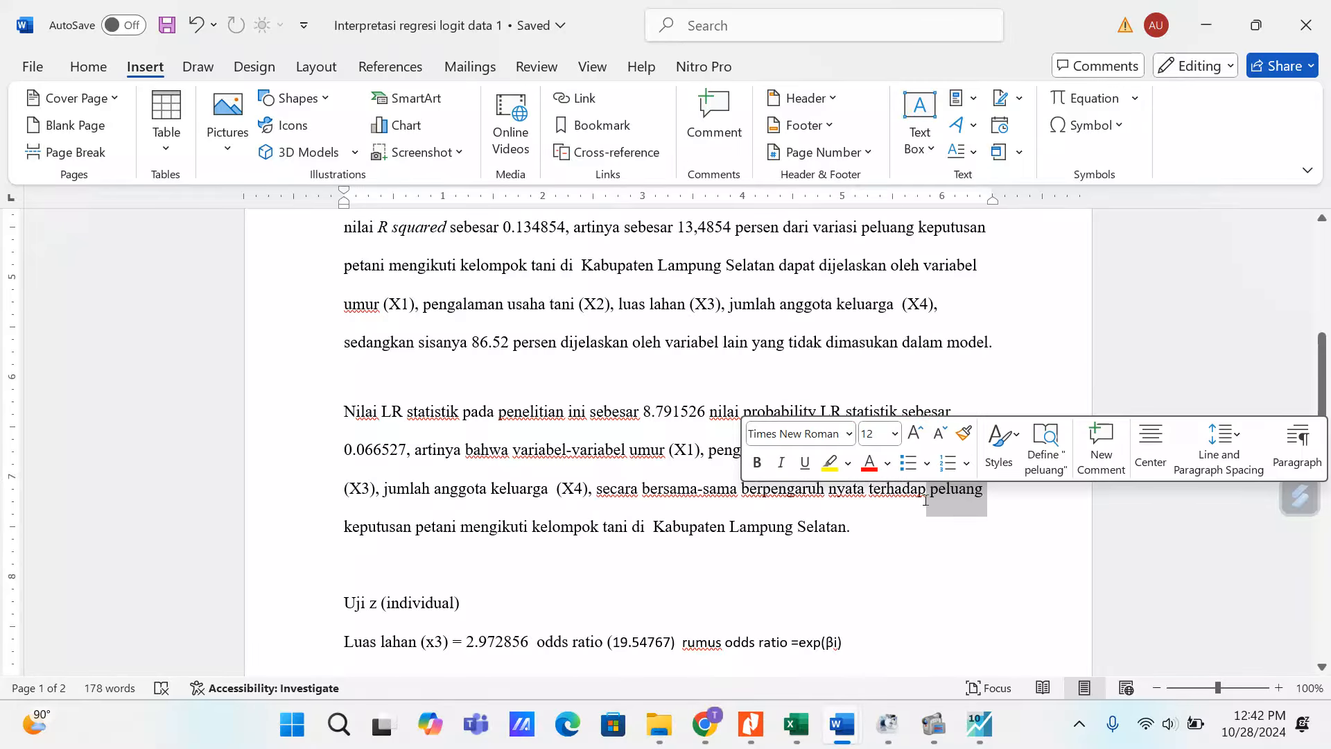
pyautogui.click(515, 568)
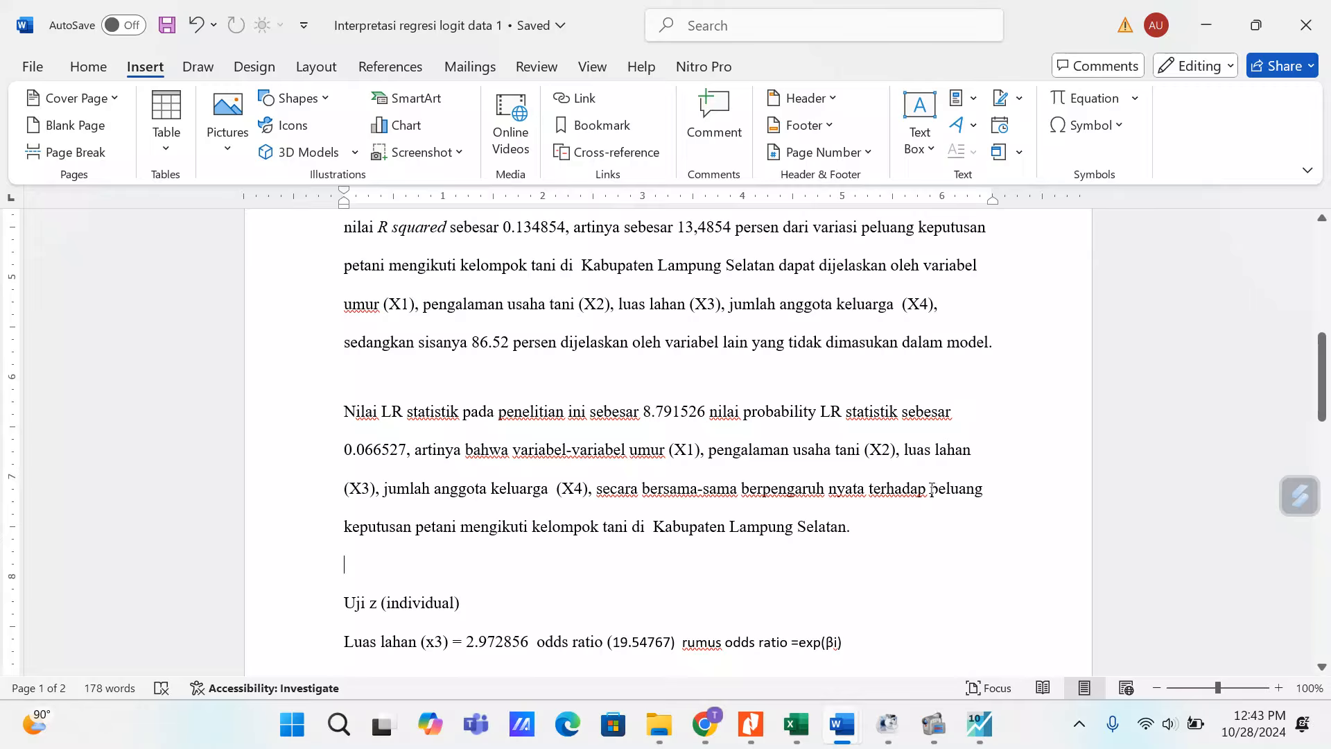
pyautogui.moveTo(932, 488); pyautogui.dragTo(951, 495)
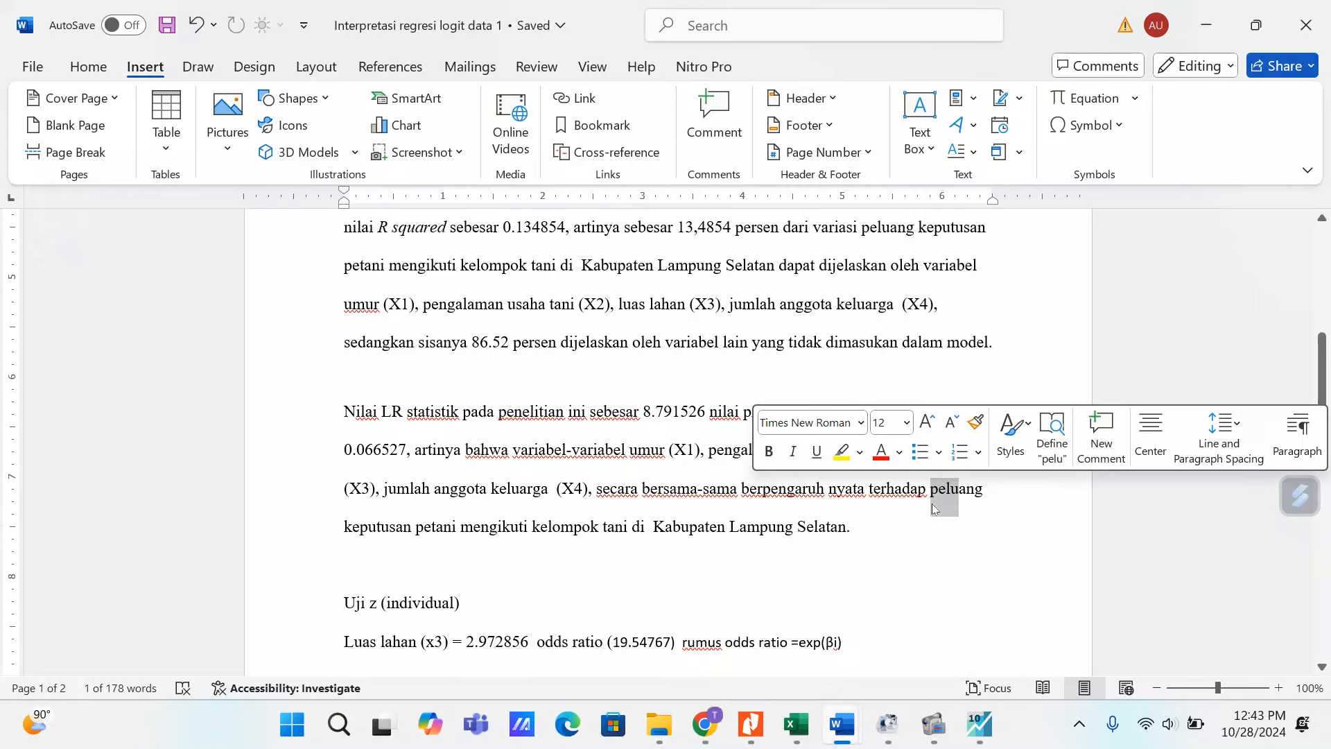
pyautogui.click(890, 541)
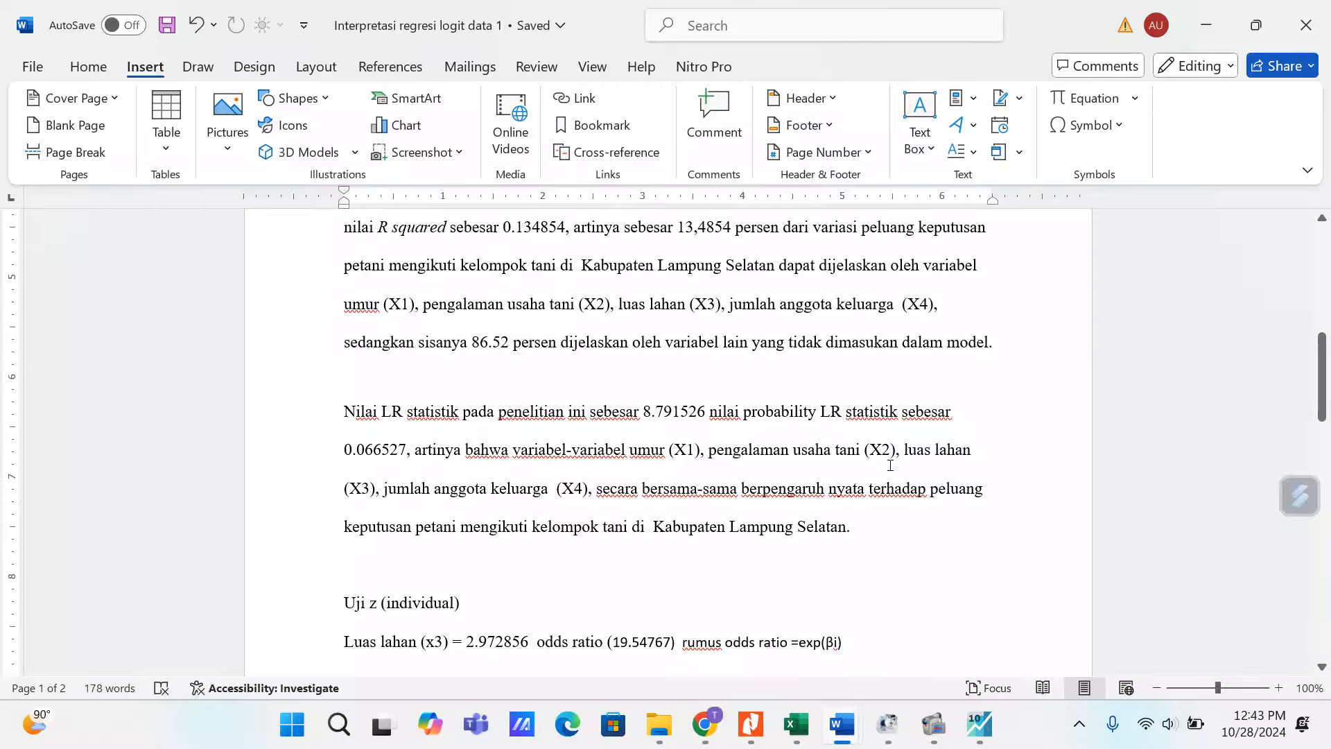
# Go back to the logit output table above the interpretation text to review the individual variable results
pyautogui.scroll(-3, 890, 465)
pyautogui.scroll(5, 788, 469)
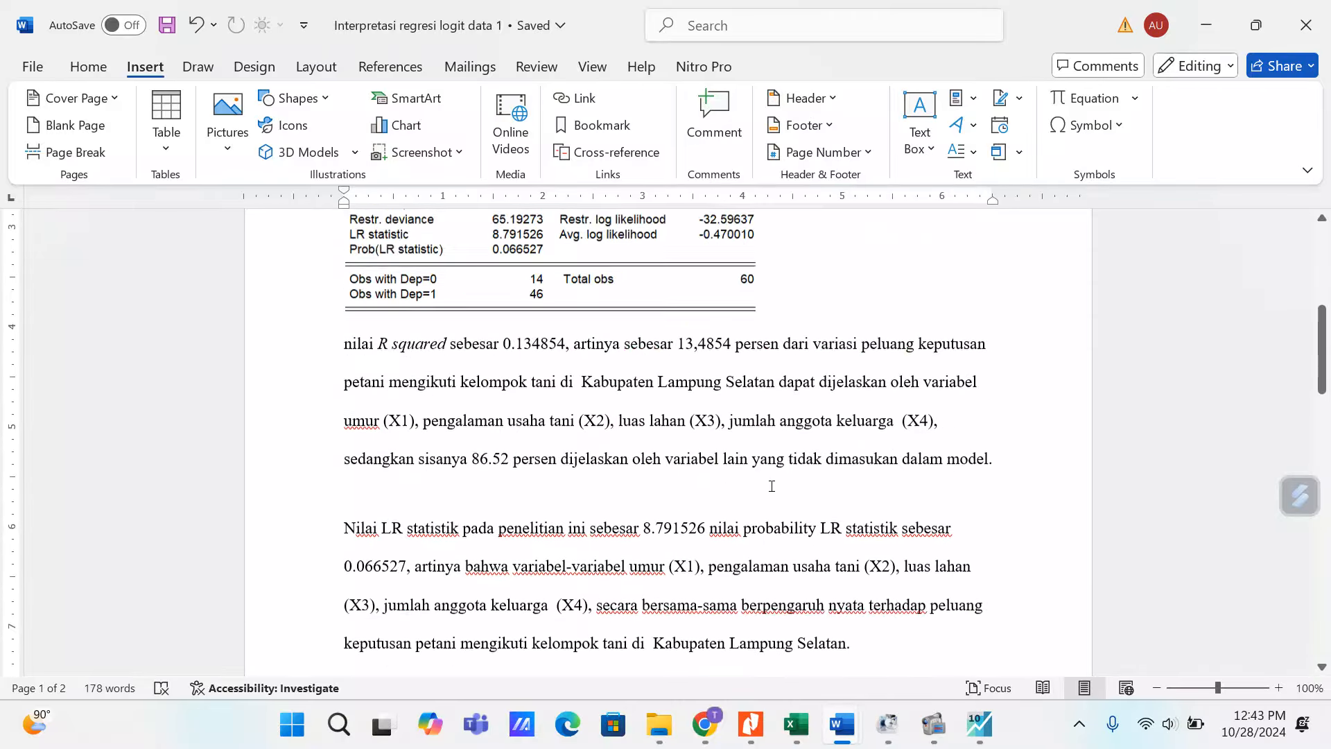
pyautogui.scroll(3, 771, 485)
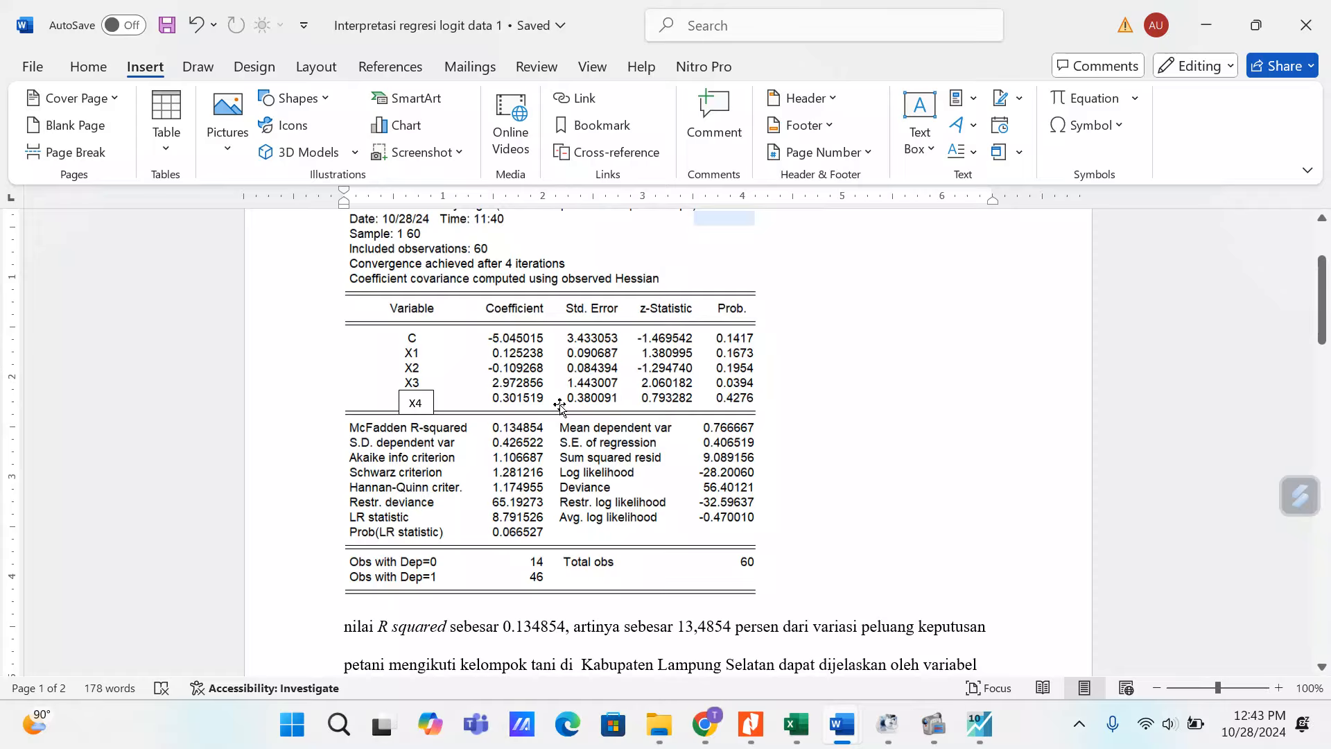
# Read the "Uji z (individual)" line for Luas lahan (x3), marking its coefficient and the odds ratio beside it
pyautogui.scroll(-10, 634, 403)
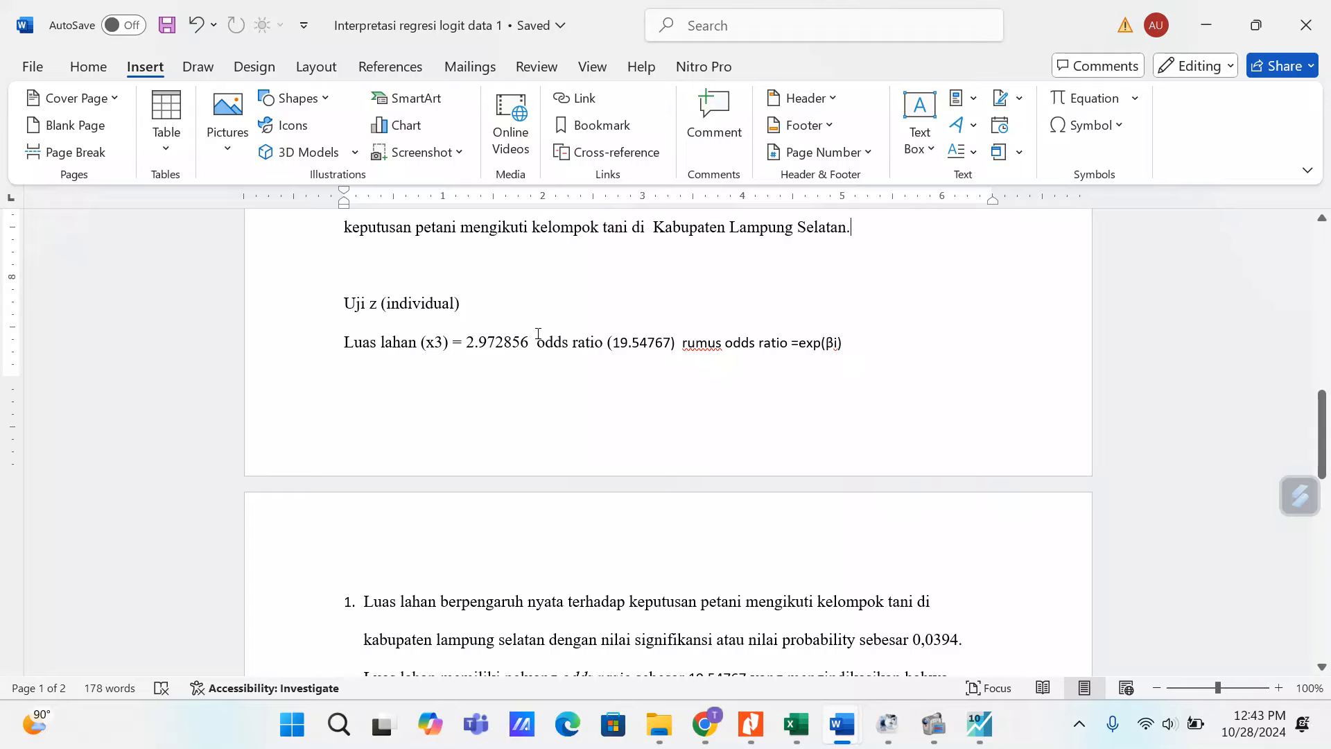
pyautogui.moveTo(538, 334); pyautogui.dragTo(345, 374)
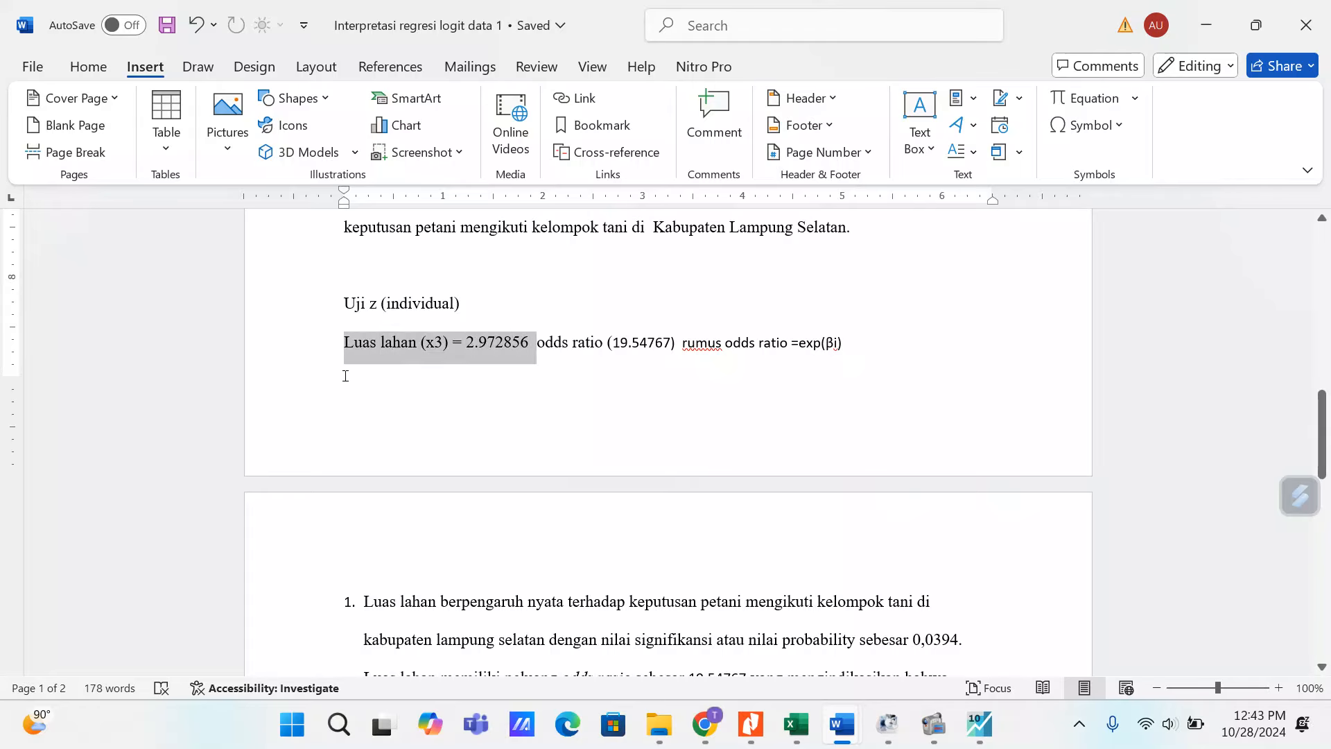
pyautogui.click(557, 392)
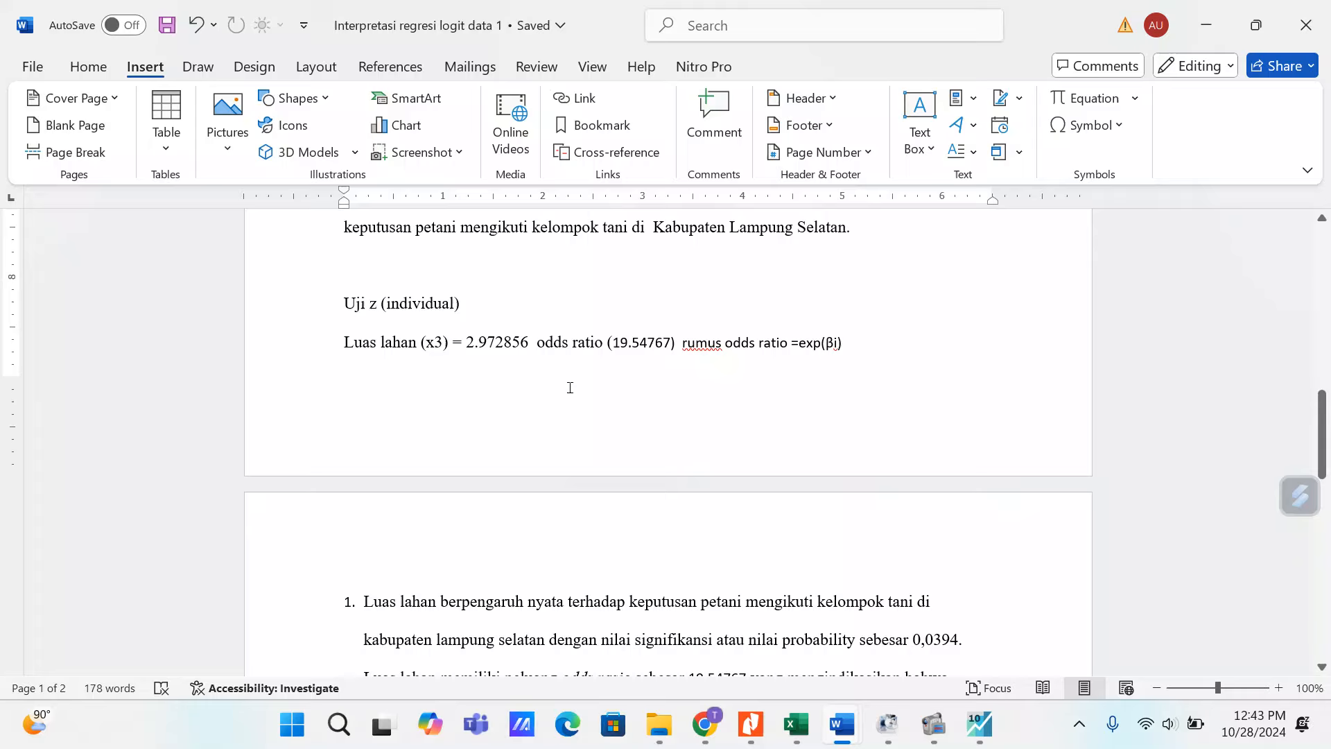
pyautogui.moveTo(539, 342); pyautogui.dragTo(589, 347)
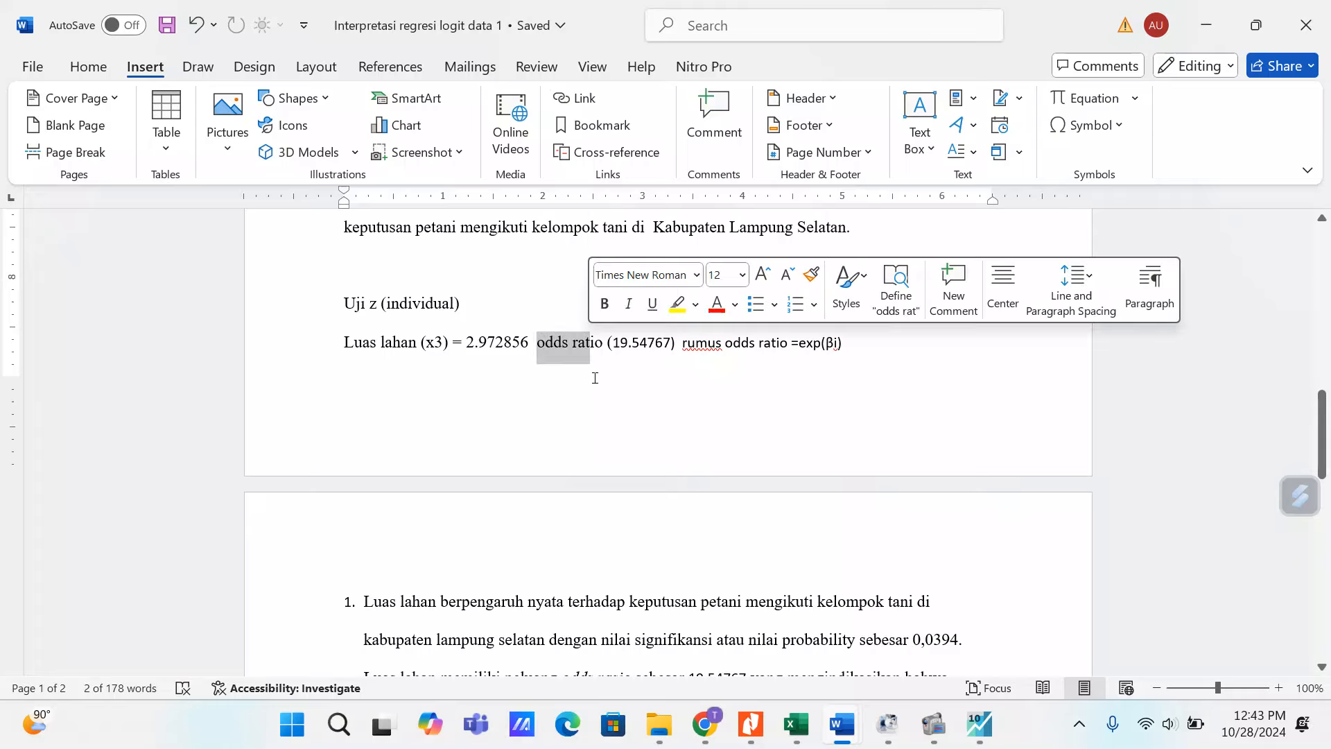
pyautogui.click(624, 341)
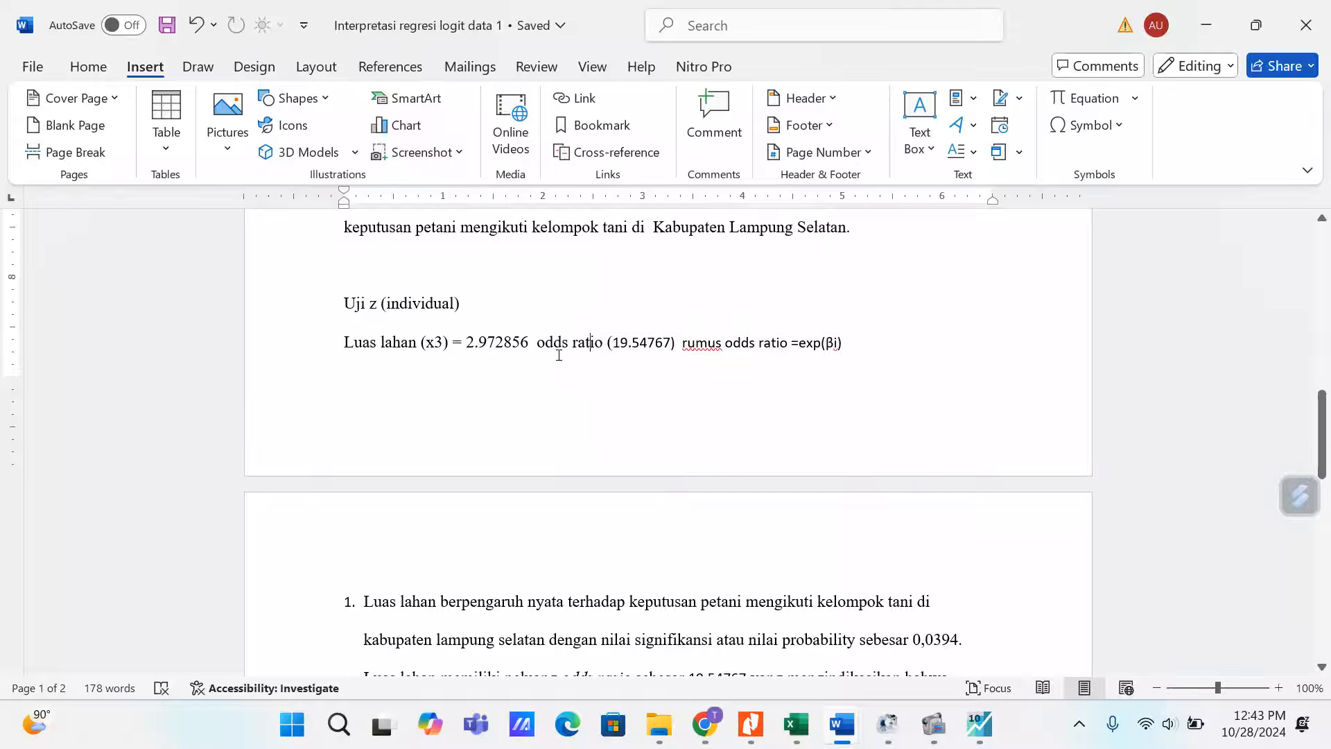
pyautogui.moveTo(618, 346); pyautogui.dragTo(632, 346)
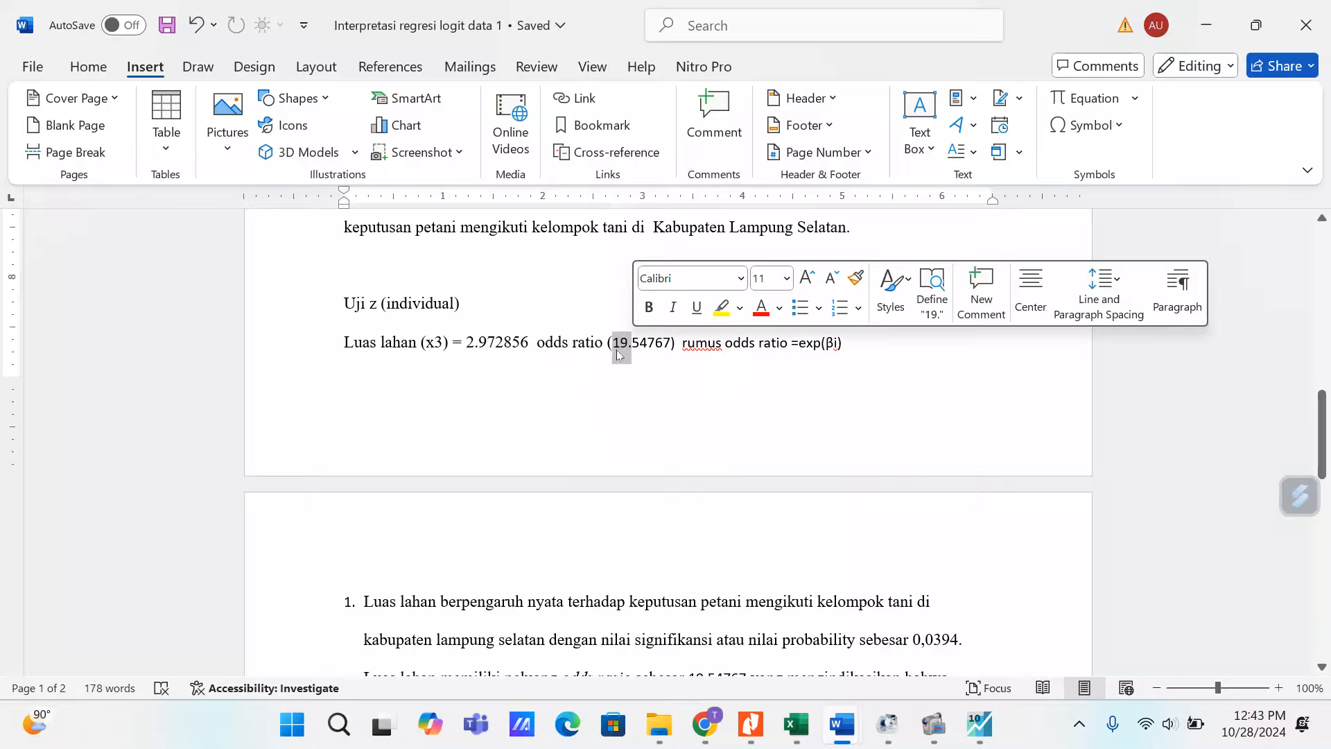
pyautogui.click(622, 351)
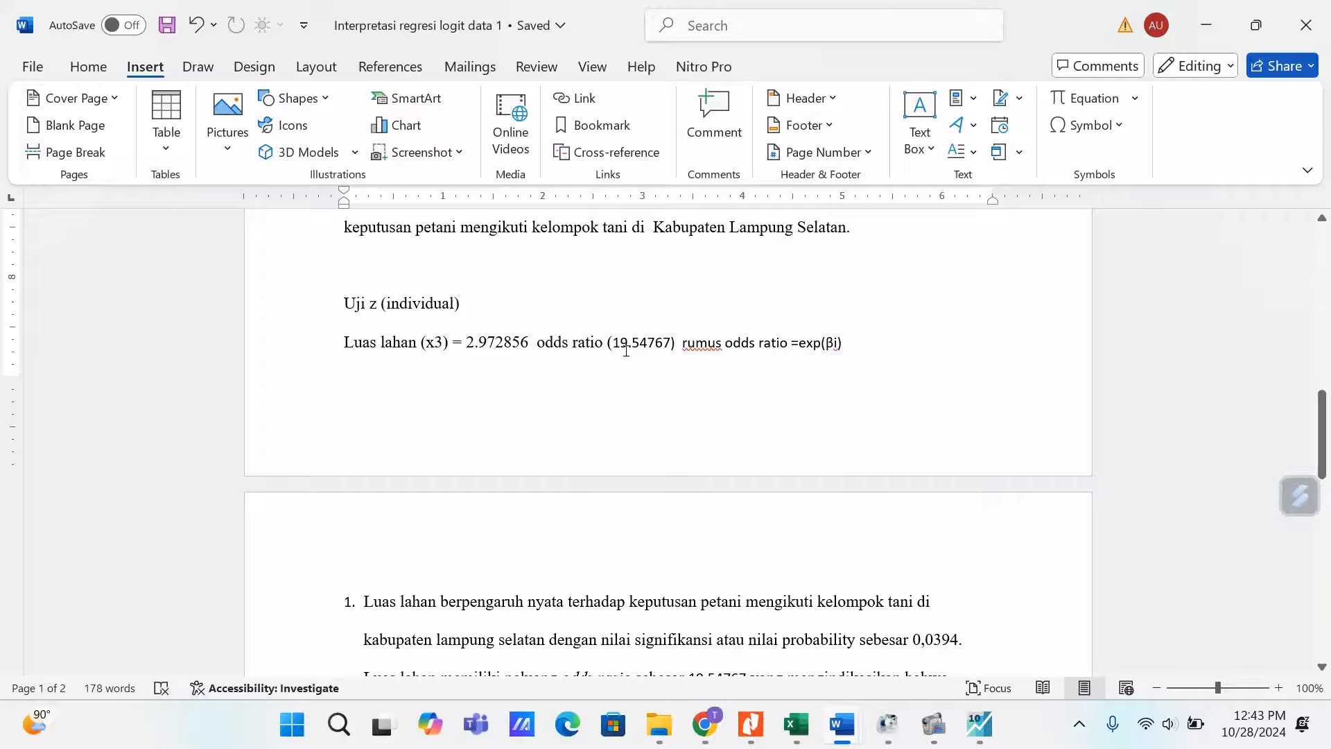
pyautogui.doubleClick(621, 346)
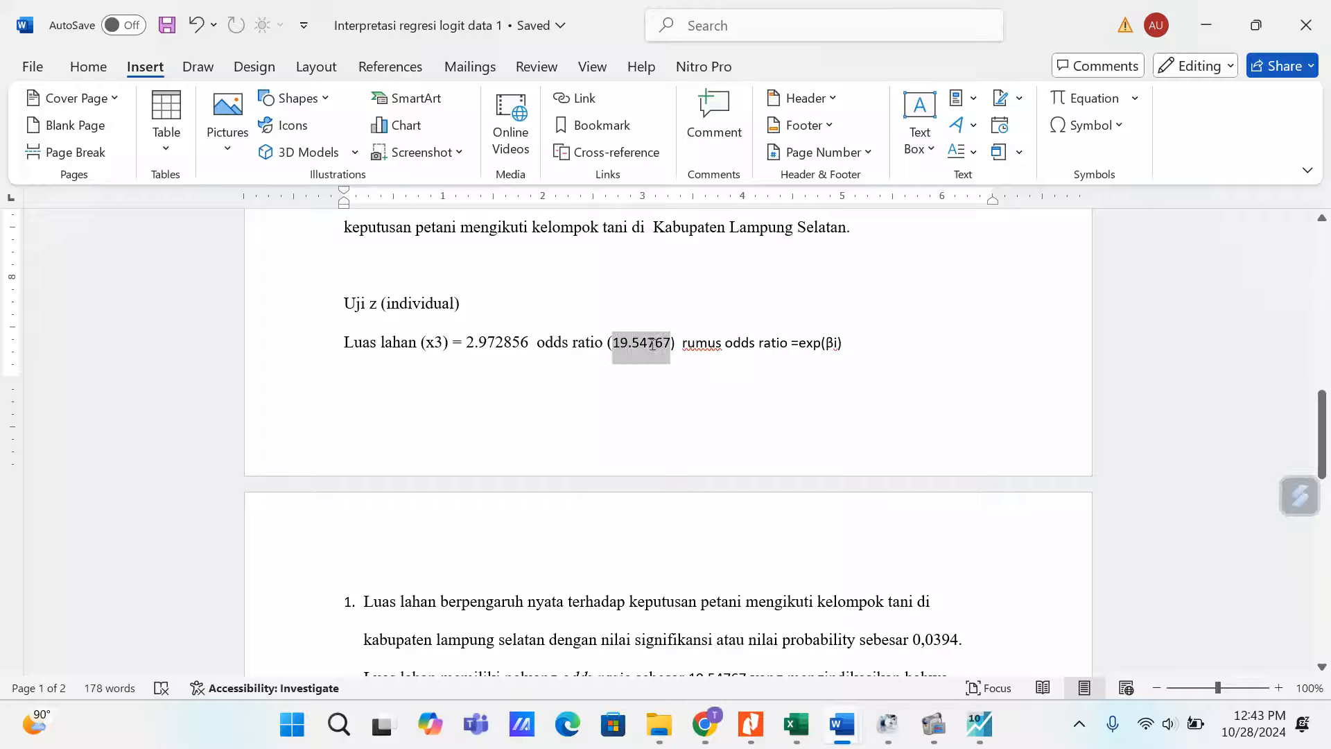
pyautogui.rightClick(654, 345)
pyautogui.click(714, 367)
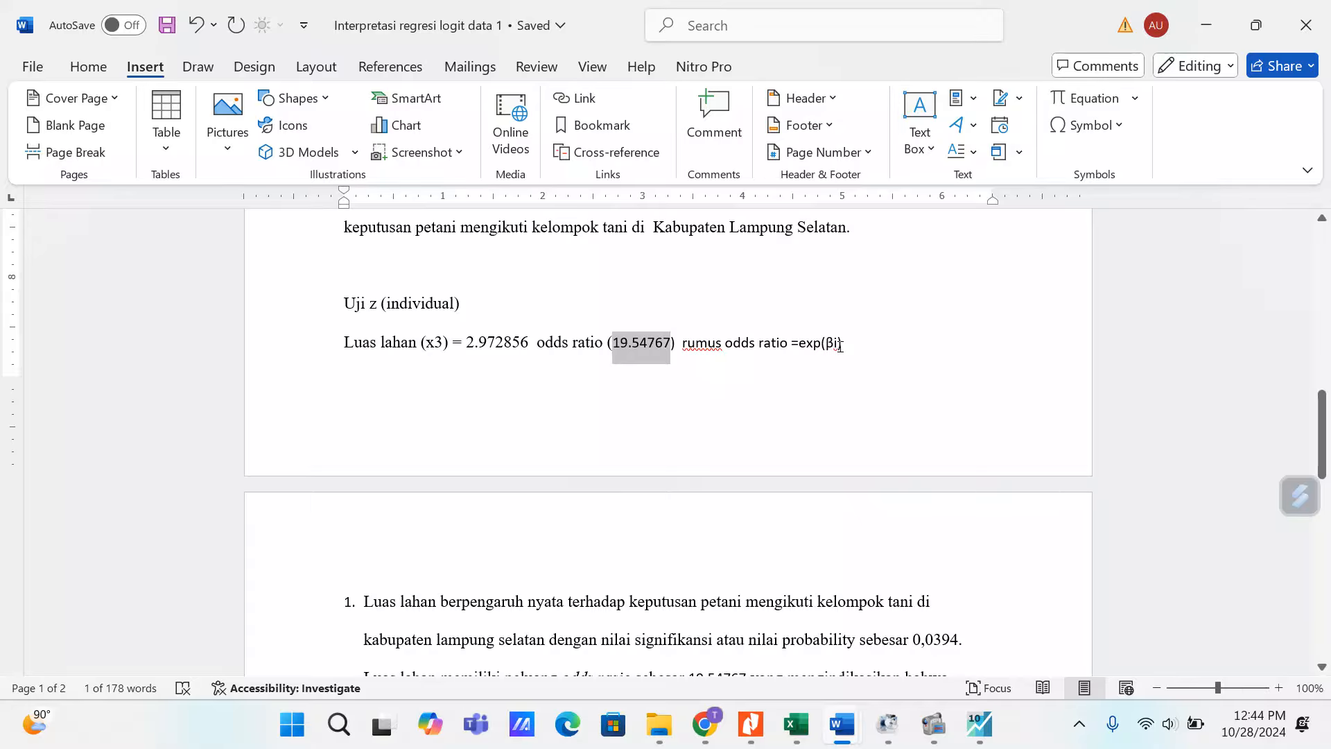
pyautogui.click(796, 723)
pyautogui.click(797, 516)
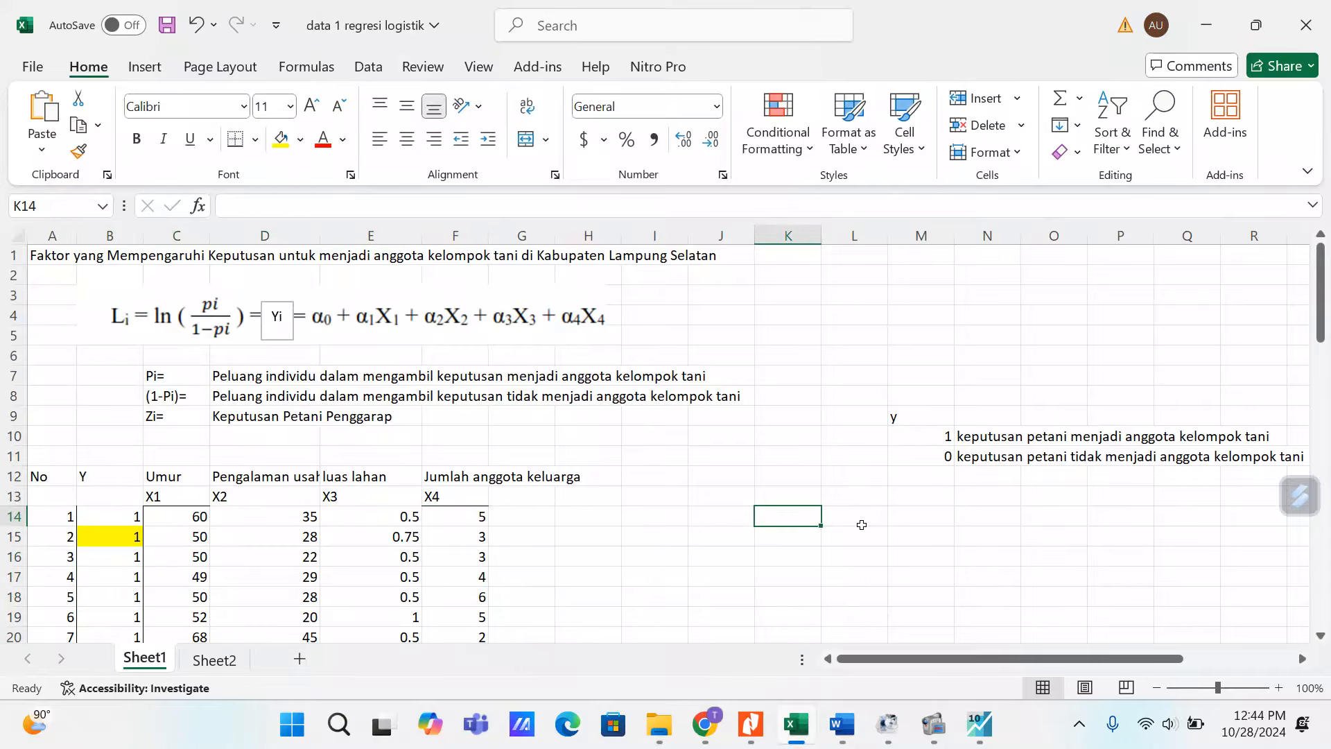
pyautogui.hotkey('ctrl', 'v')
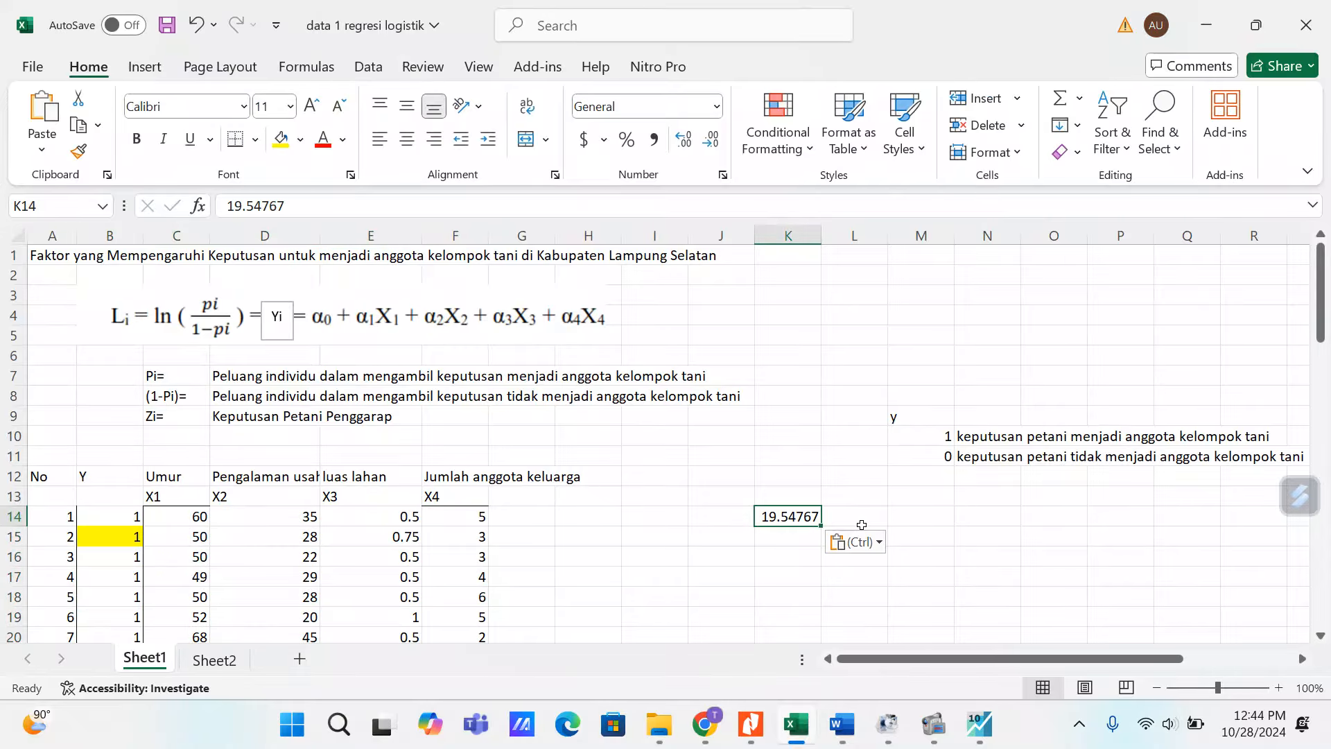
pyautogui.click(802, 535)
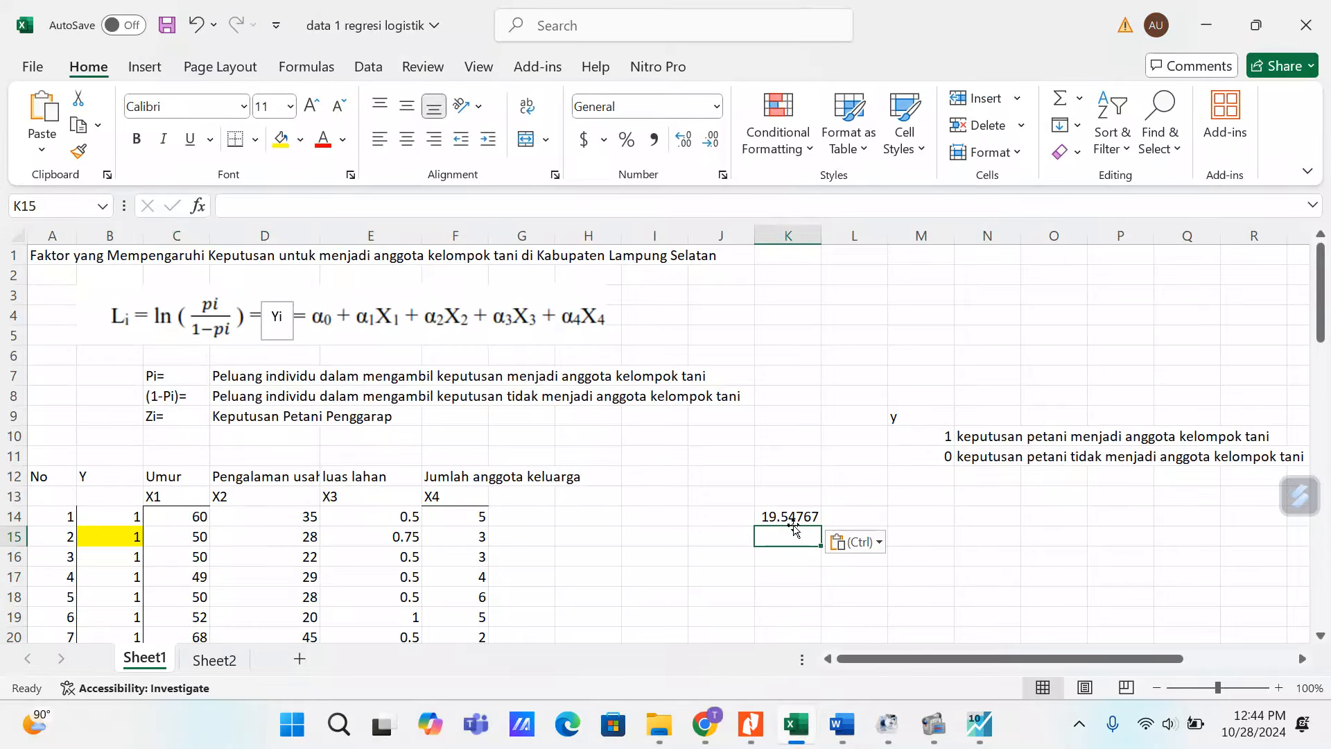
pyautogui.click(810, 515)
pyautogui.press('BackSpace')
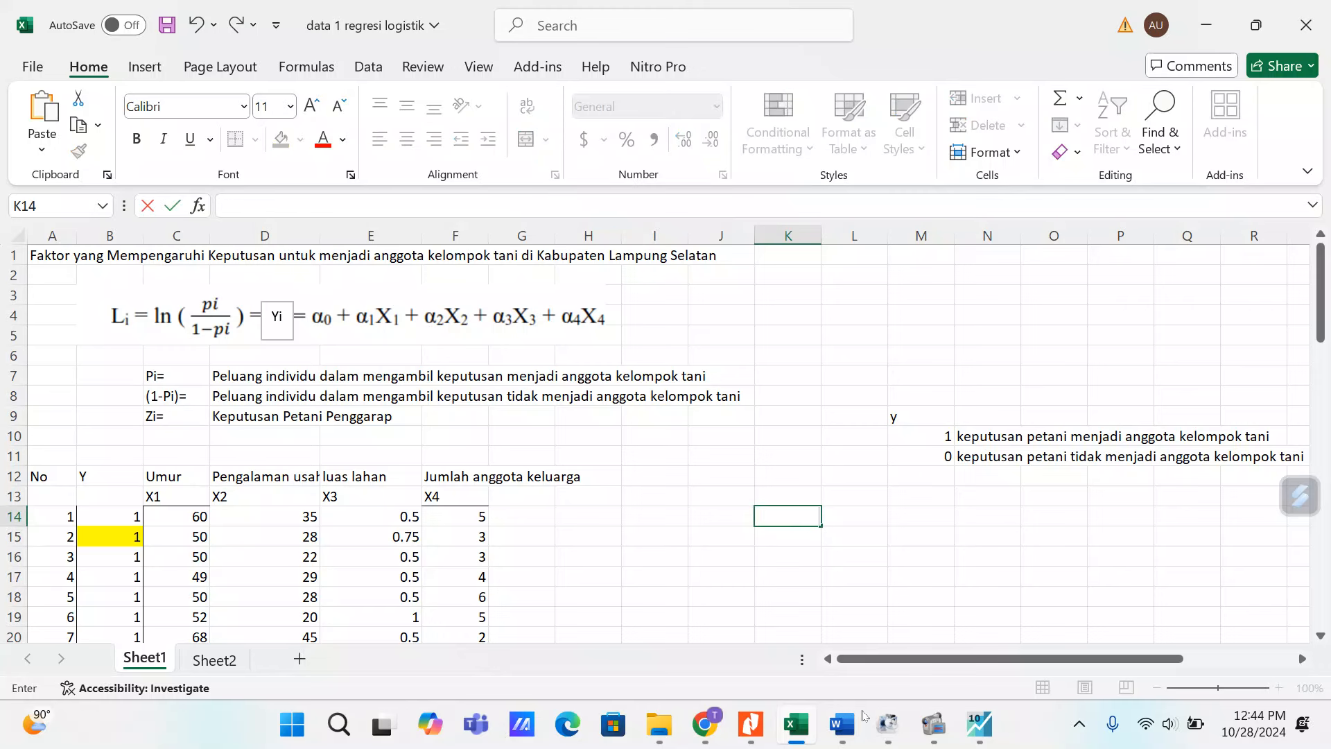
# Copy the x3 coefficient 2.972856 from the Word document into cell K14 of the Excel workbook "data 1 regresi logistik"
pyautogui.click(842, 724)
pyautogui.click(916, 597)
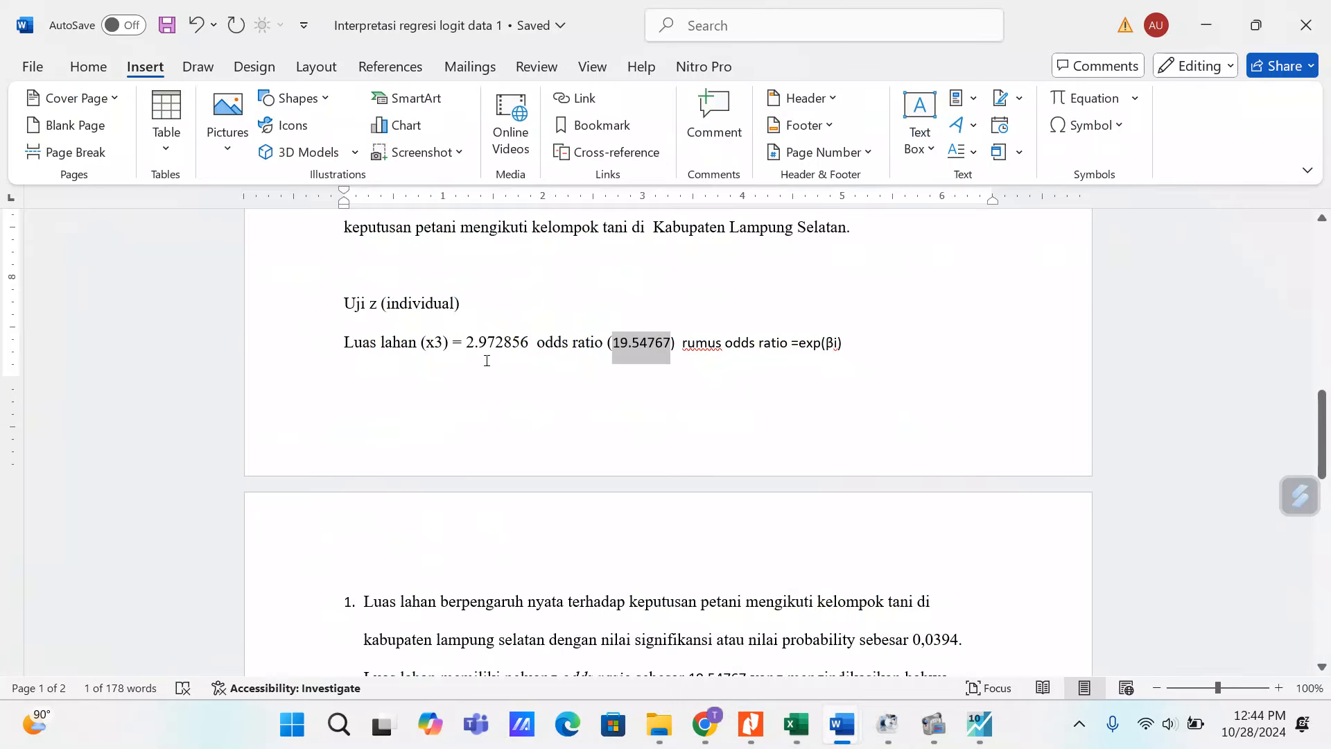
pyautogui.doubleClick(477, 341)
pyautogui.rightClick(509, 339)
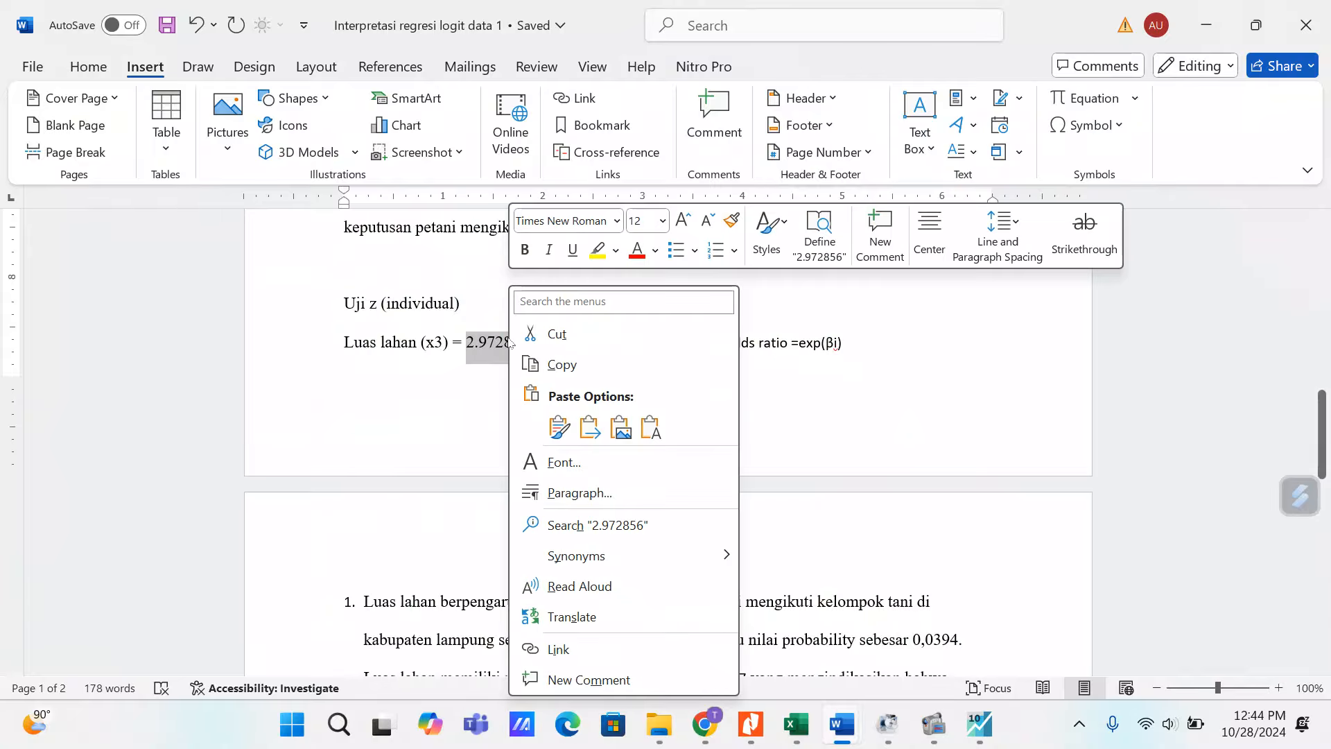
pyautogui.click(558, 360)
pyautogui.click(795, 724)
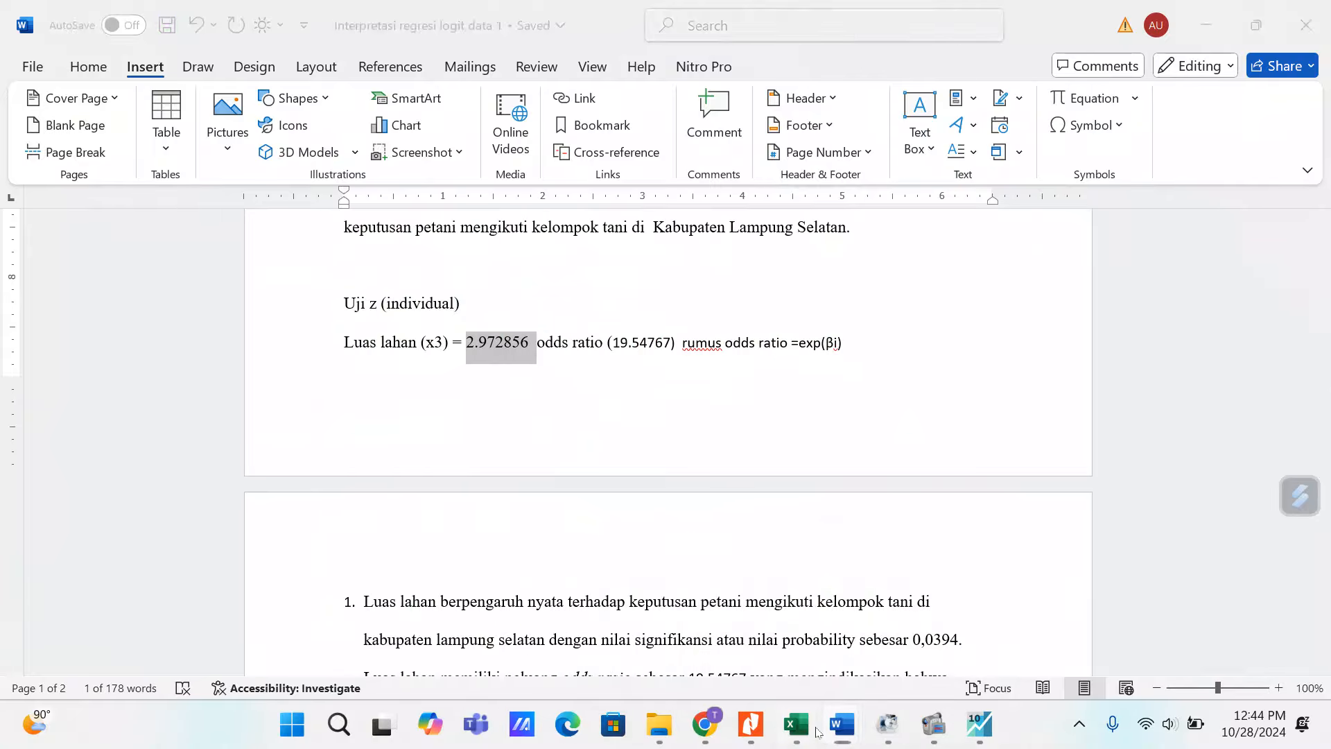
pyautogui.press('Escape')
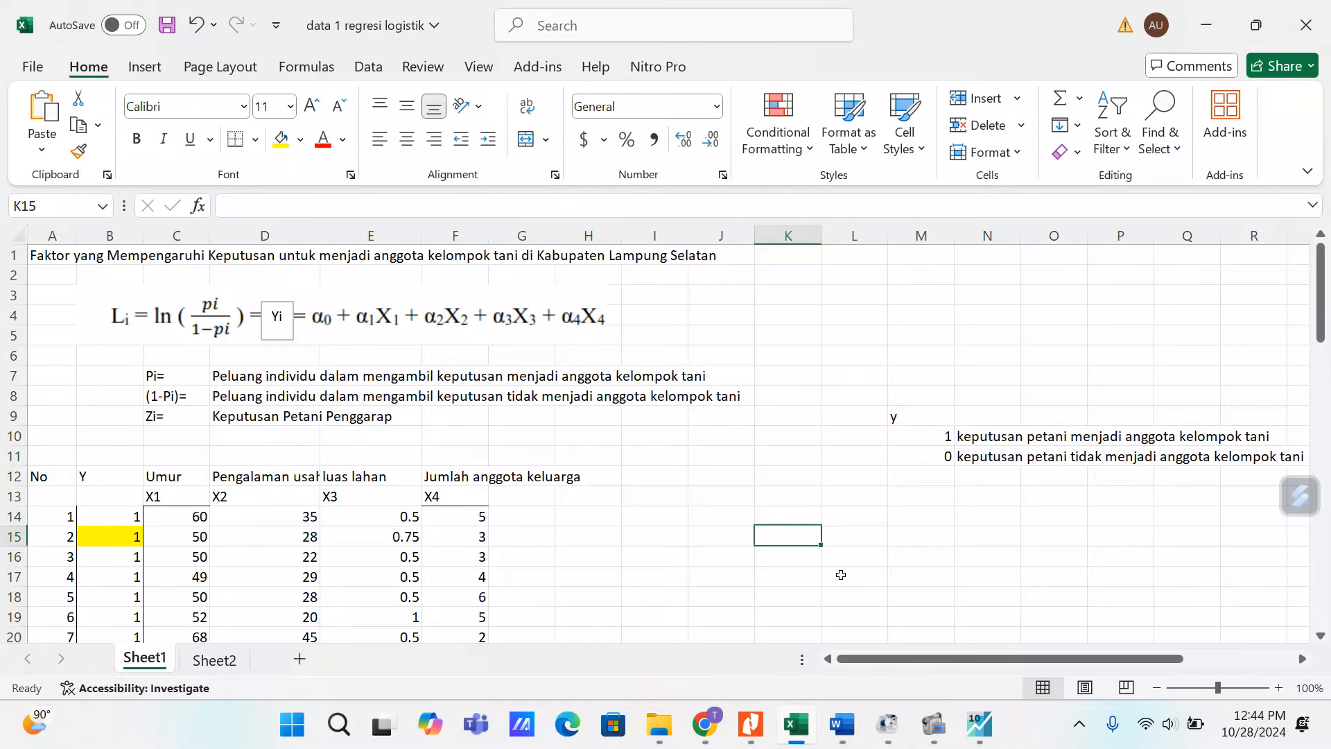
pyautogui.hotkey('ctrl', 'v')
pyautogui.press('Return')
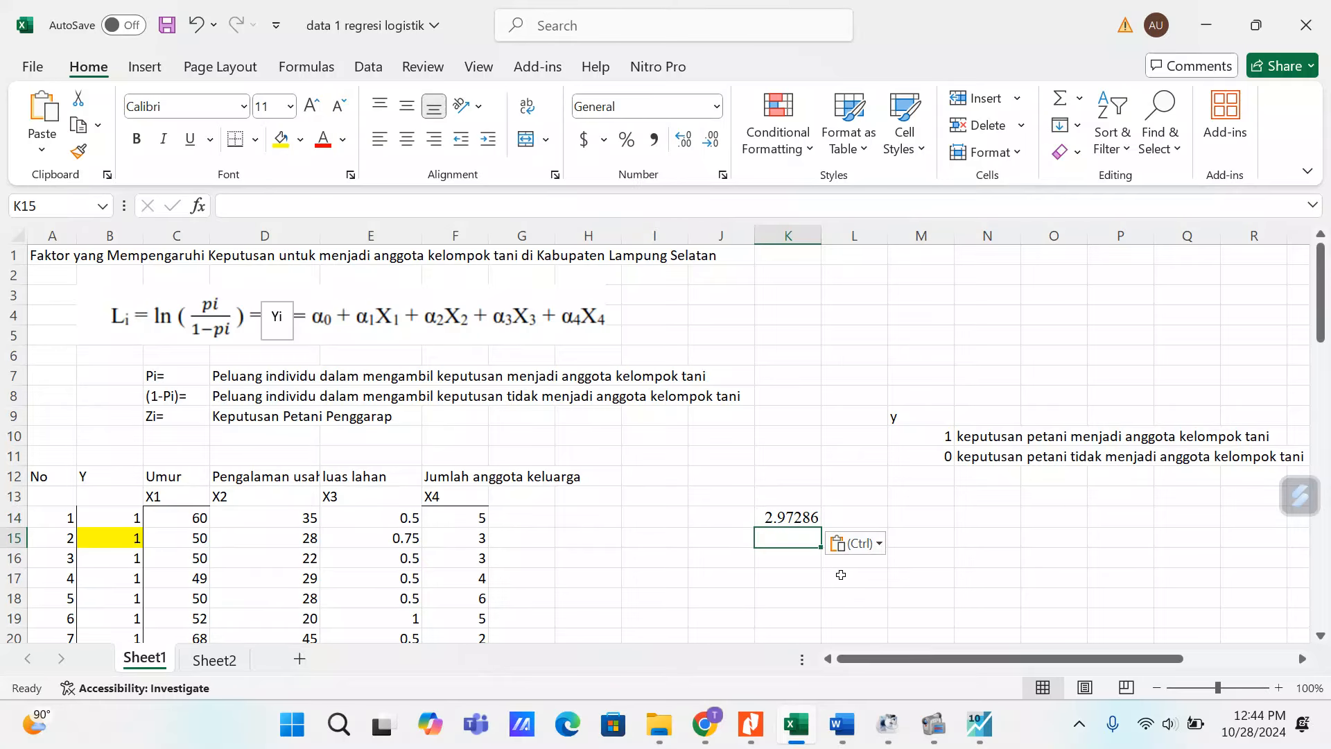
# Calculate the odds ratio of the x3 coefficient in cell K15 with the formula =EXP(K14)
pyautogui.write('=')
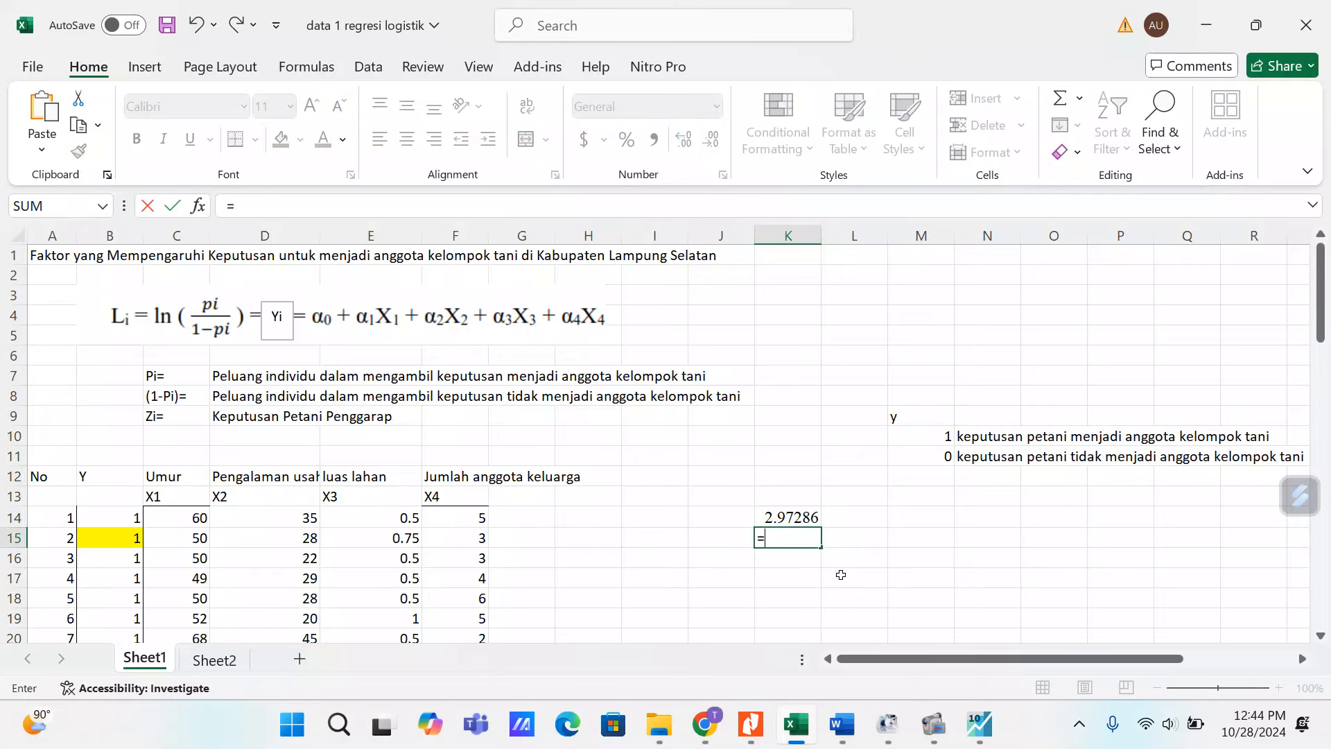
pyautogui.write('exp')
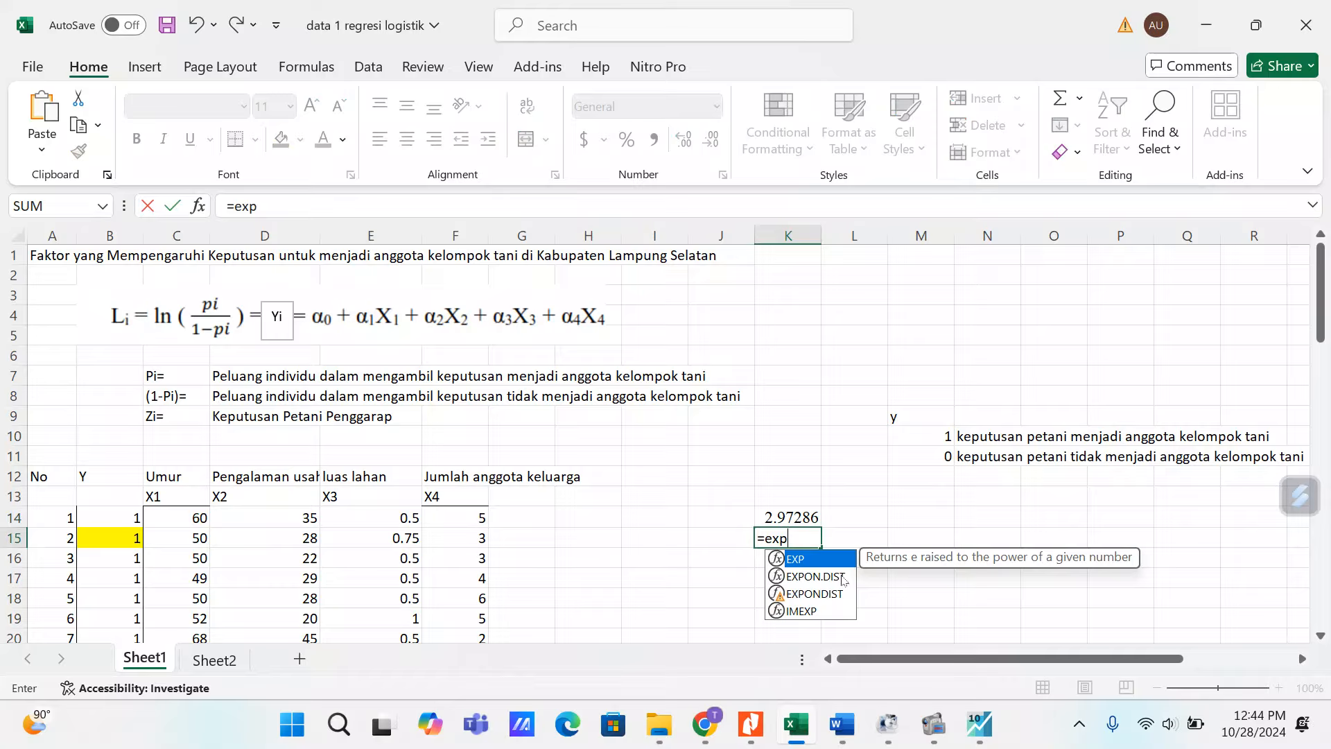
pyautogui.write('(')
pyautogui.click(795, 518)
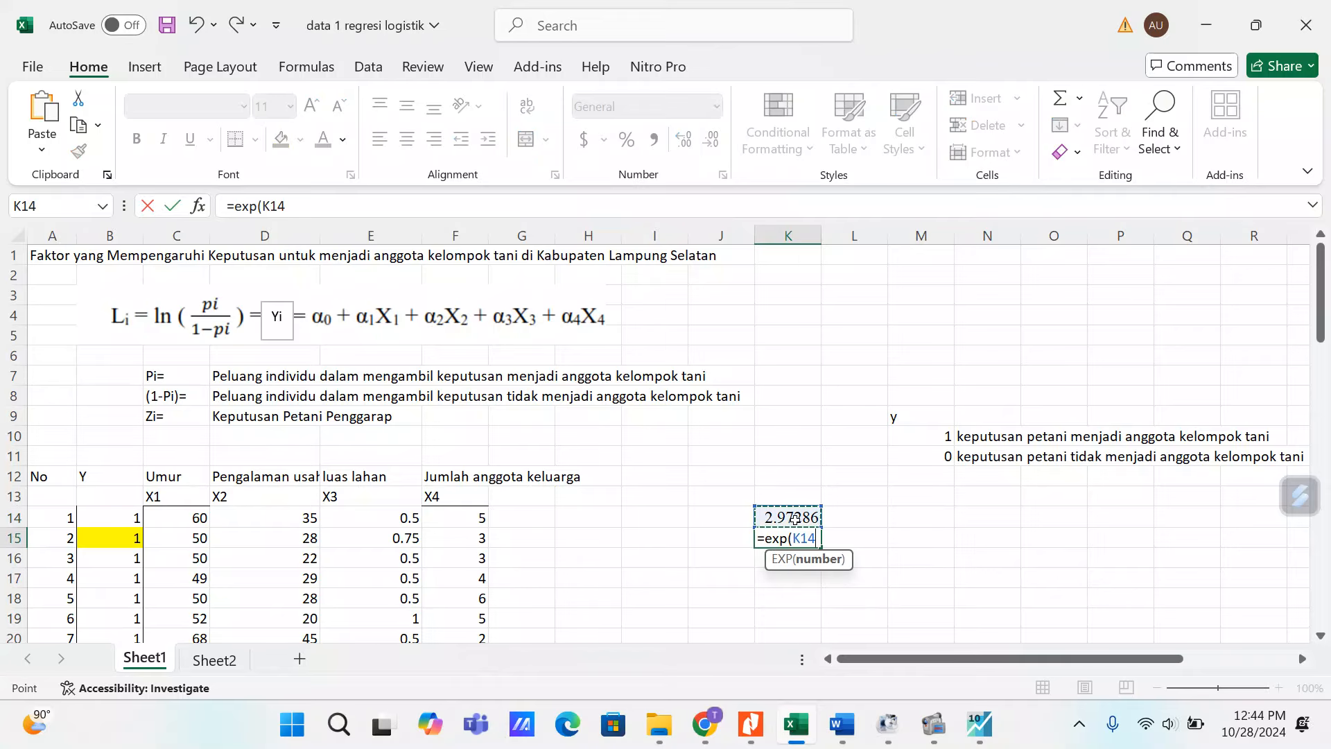
pyautogui.write(')')
pyautogui.click(780, 535)
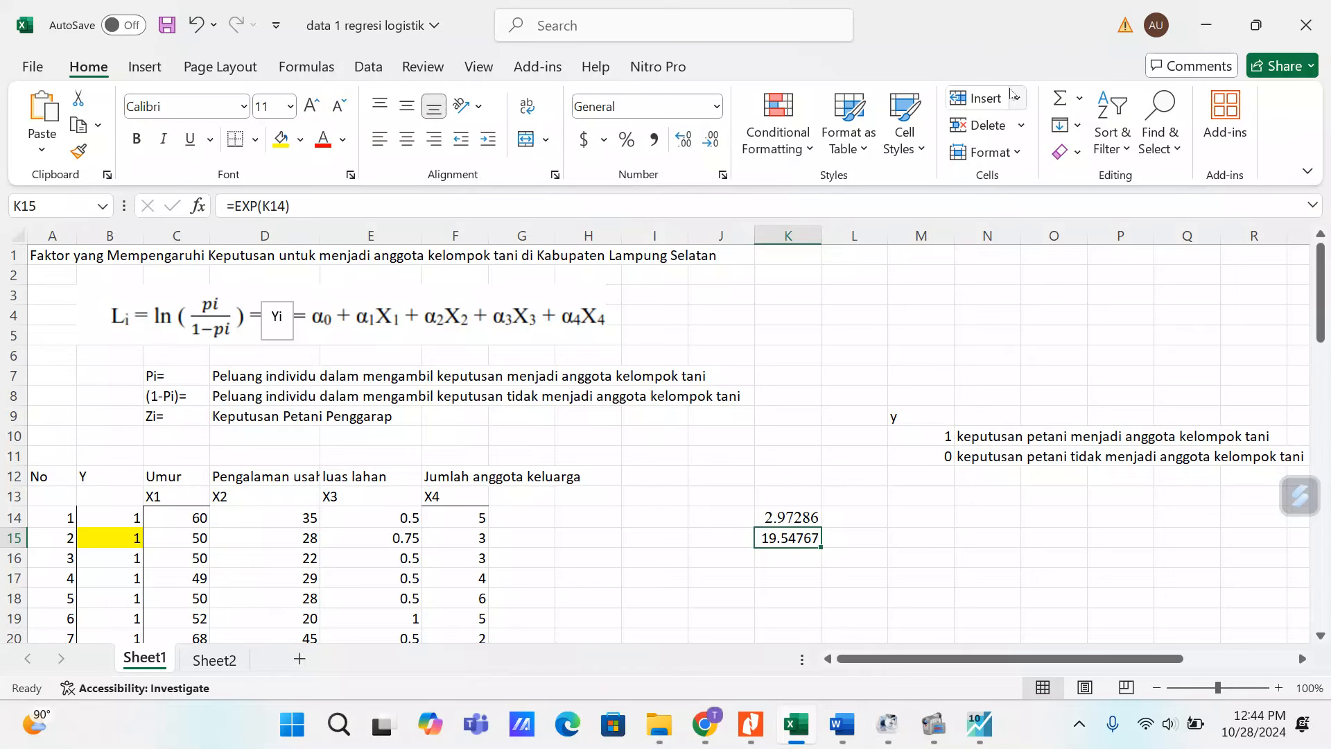
# Return to the Word document and mark the odds ratio formula exp(βi) in the Luas lahan (x3) line
pyautogui.click(1206, 25)
pyautogui.click(827, 348)
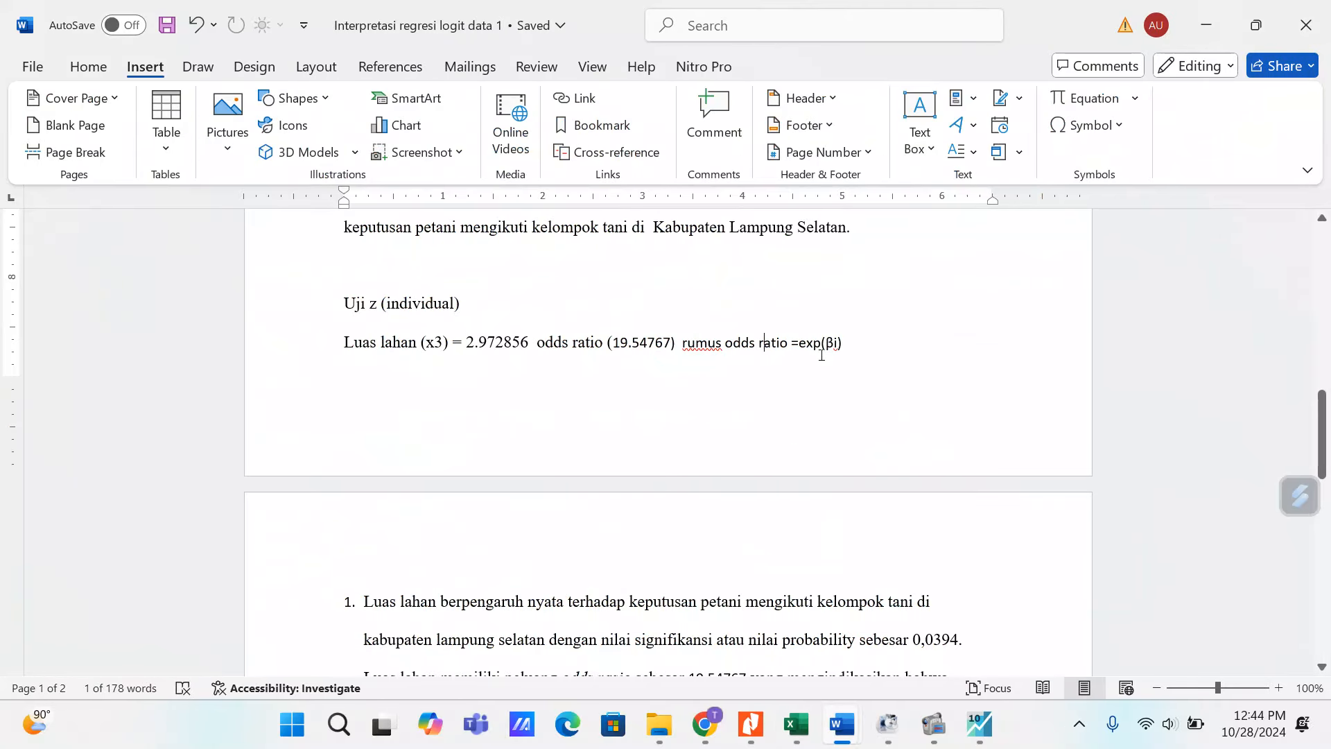
pyautogui.moveTo(872, 345); pyautogui.dragTo(813, 350)
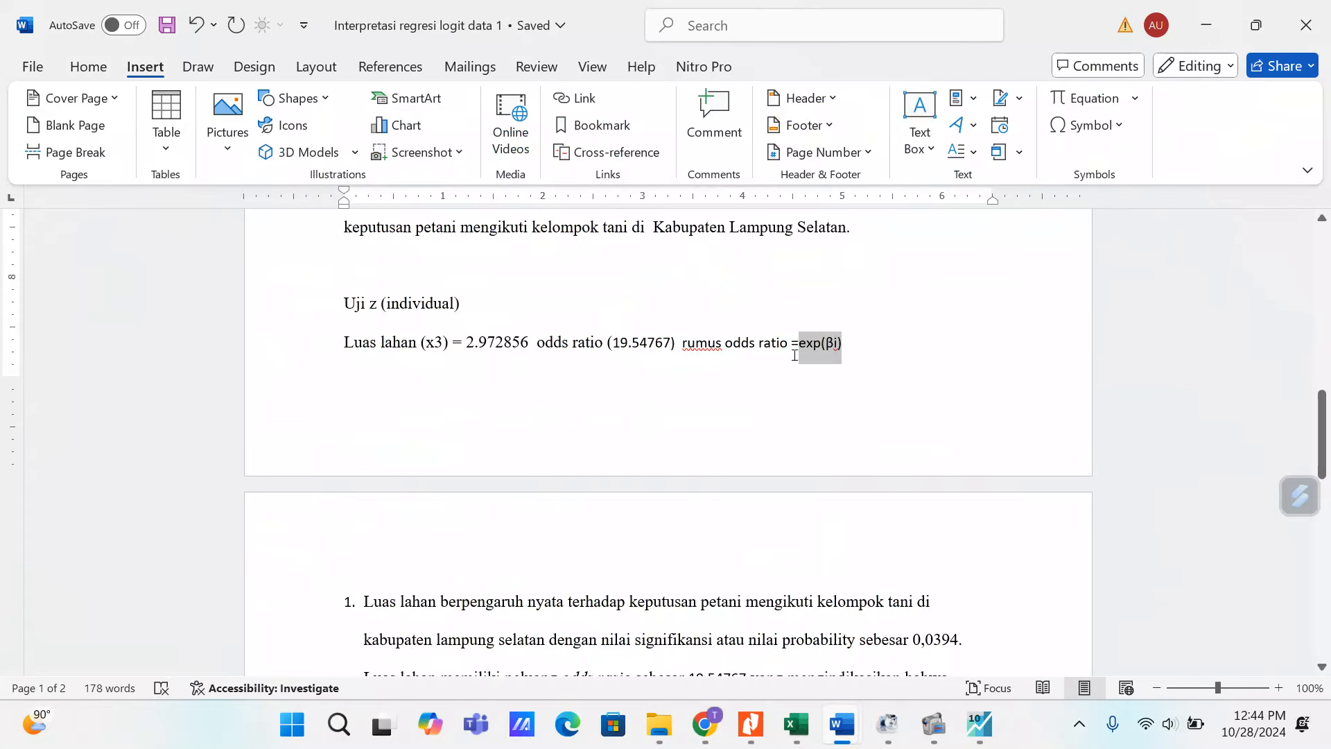
pyautogui.click(792, 348)
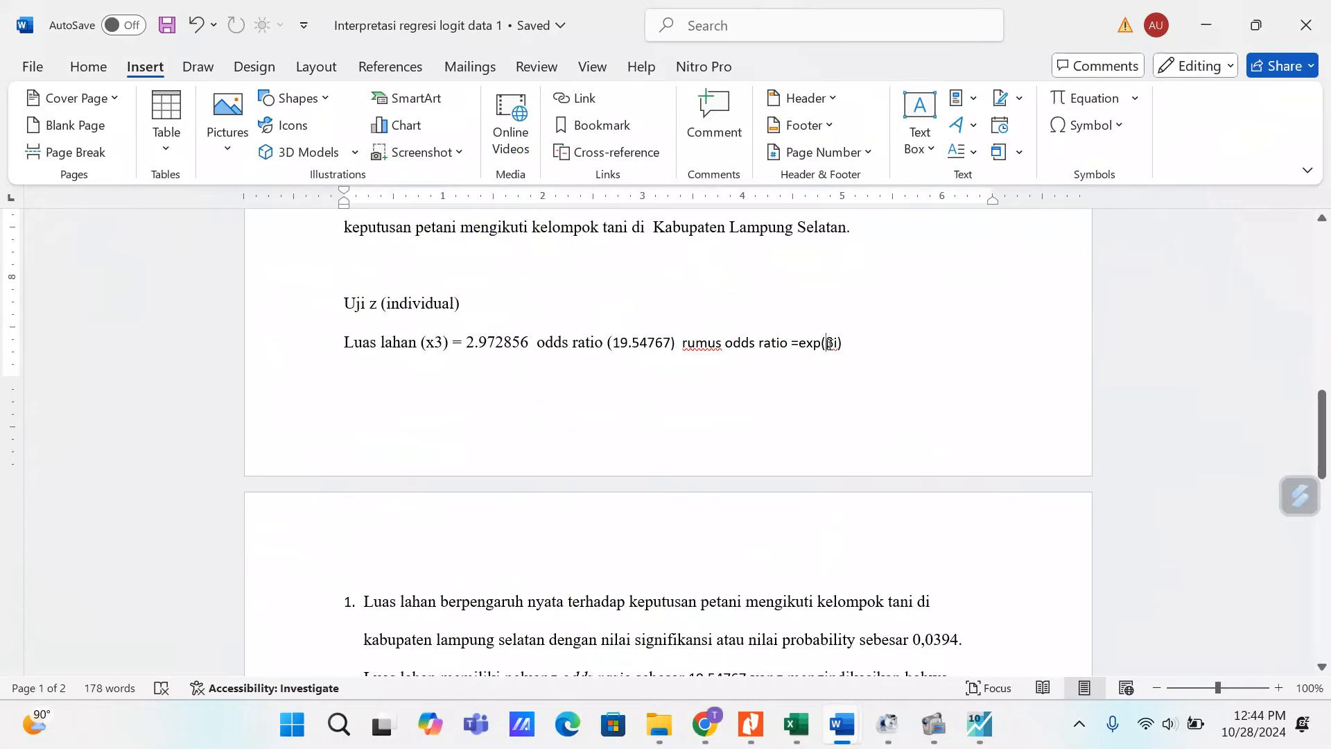
# Read the numbered paragraph interpreting the effect of Luas lahan on the decision to join a farmer group
pyautogui.scroll(-2, 720, 435)
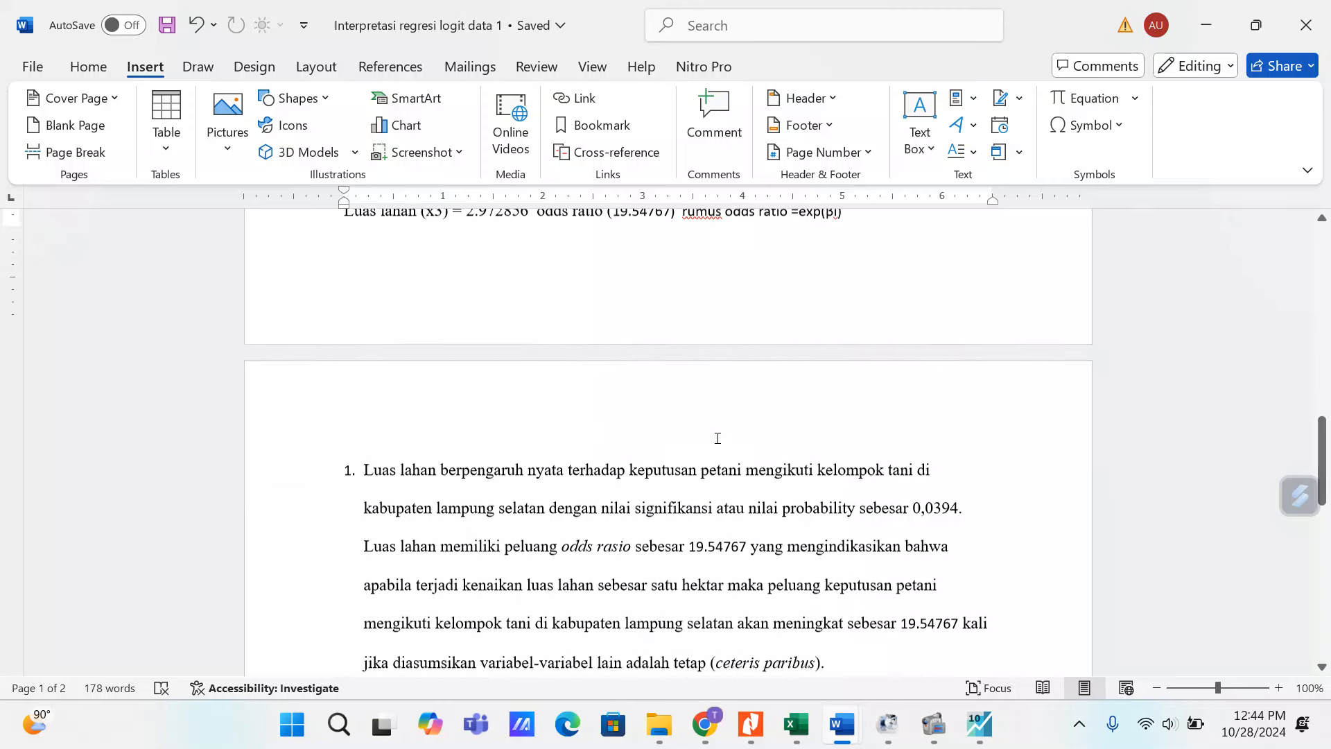
pyautogui.scroll(2, 716, 437)
pyautogui.scroll(-2, 716, 438)
pyautogui.scroll(-2, 715, 439)
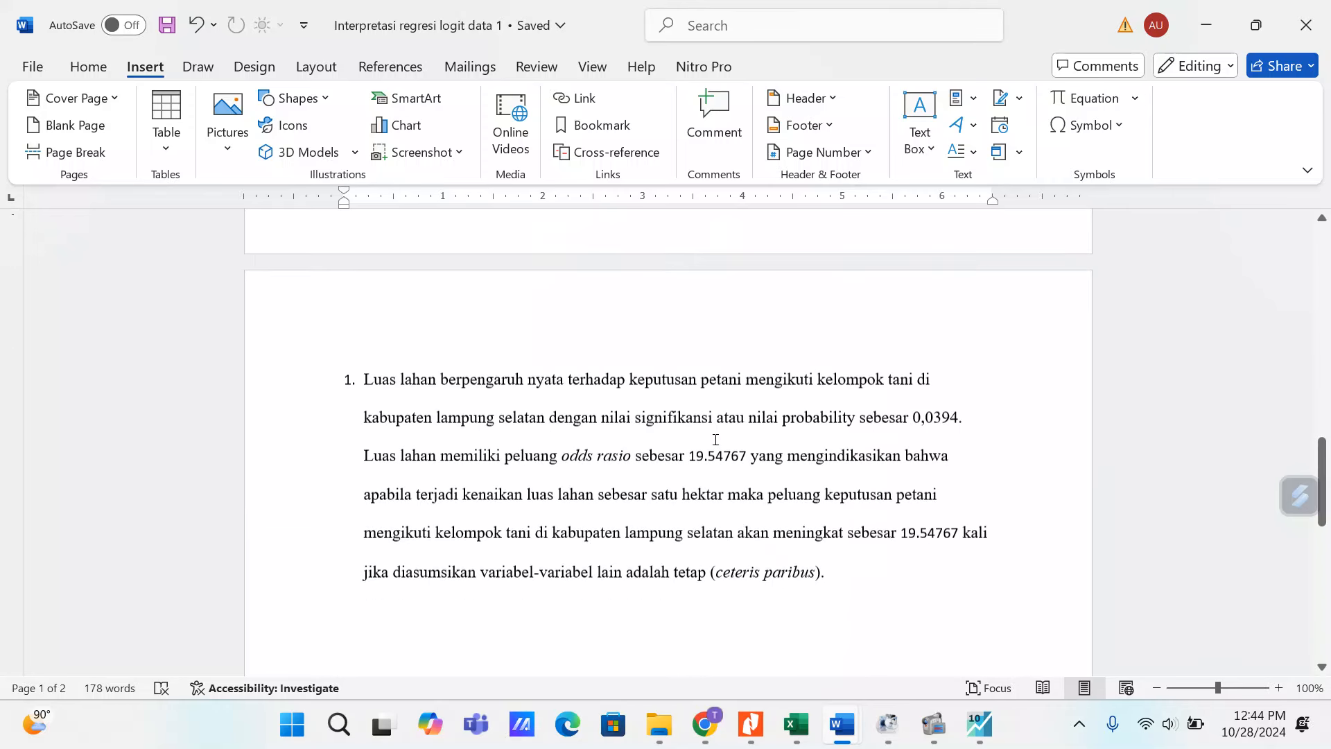
pyautogui.scroll(3, 582, 463)
pyautogui.scroll(-3, 527, 479)
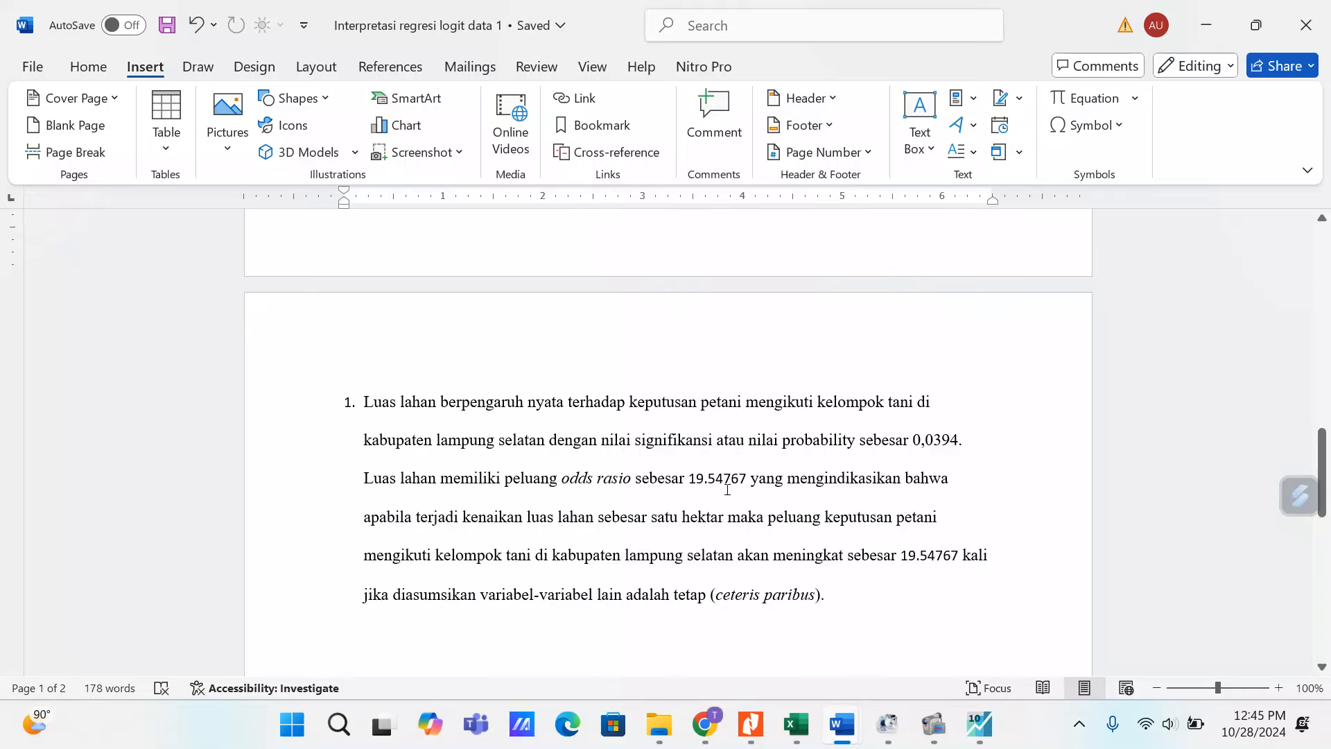
# Compare the x3 coefficient with its odds ratio in the Uji z line, marking both values
pyautogui.scroll(4, 748, 479)
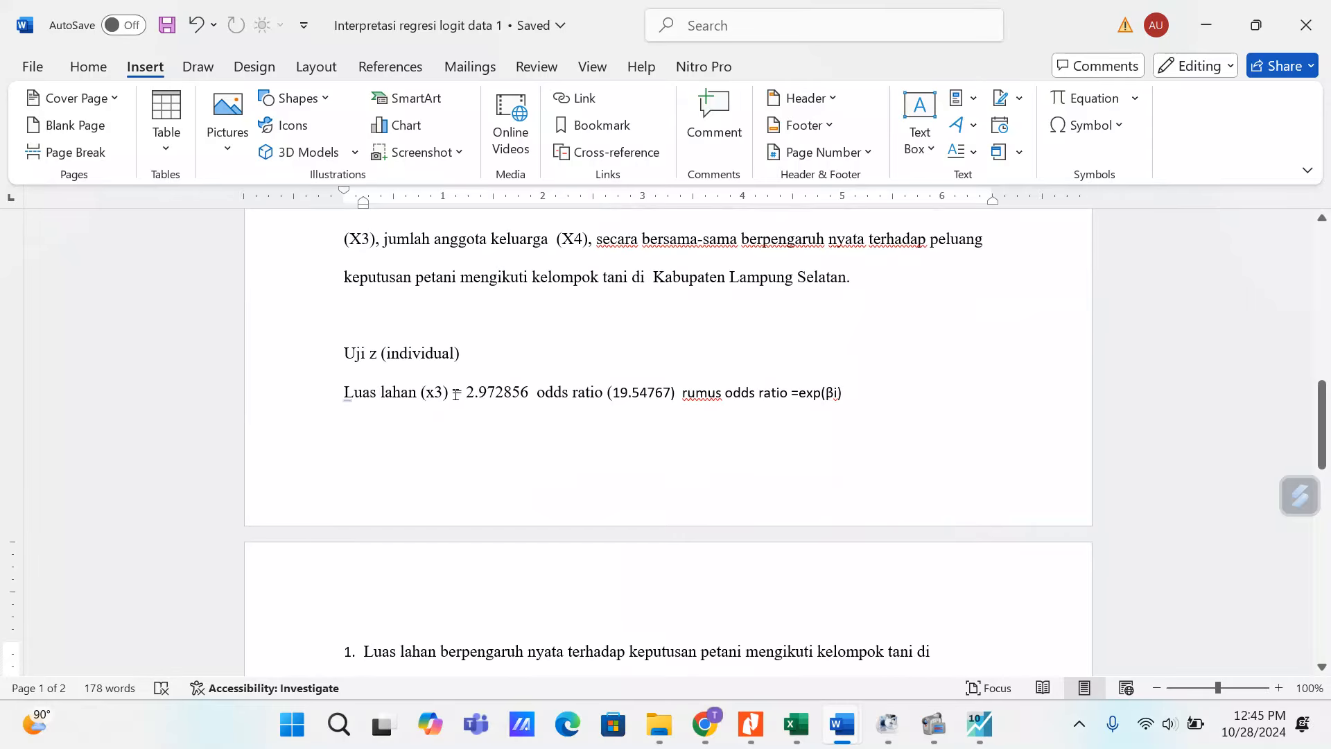
pyautogui.doubleClick(466, 393)
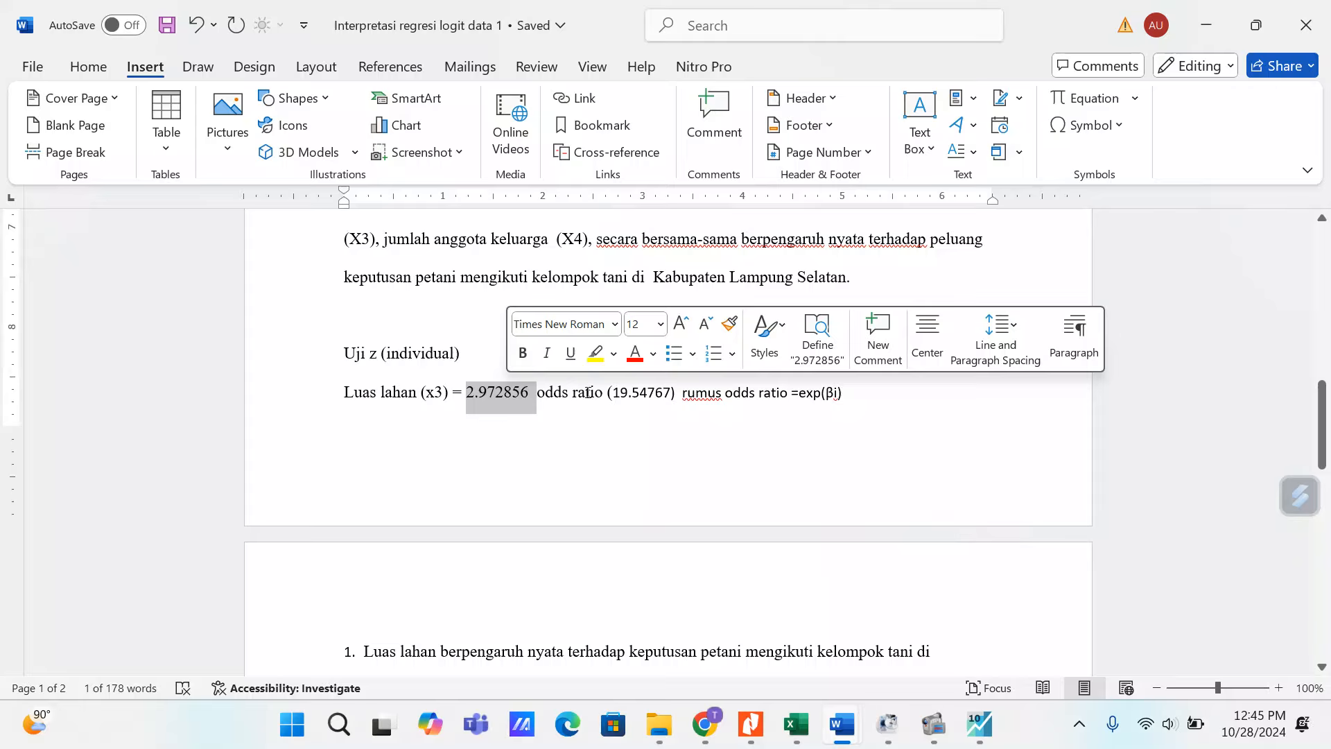
pyautogui.moveTo(617, 393); pyautogui.dragTo(672, 393)
# Reread the Luas lahan interpretation, marking "satu hektar" and the odds rasio value, and go back to the logit output table
pyautogui.scroll(-3, 615, 458)
pyautogui.scroll(-2, 614, 457)
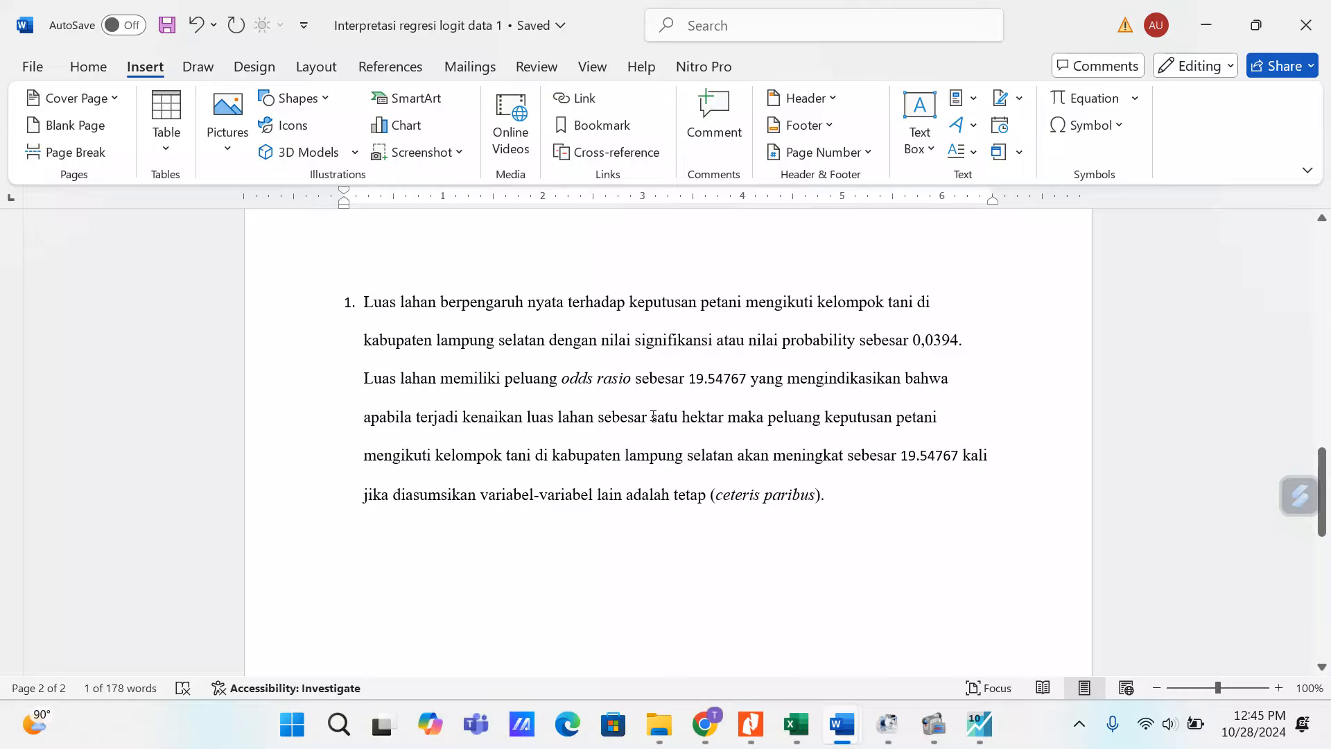
pyautogui.moveTo(653, 416); pyautogui.dragTo(741, 419)
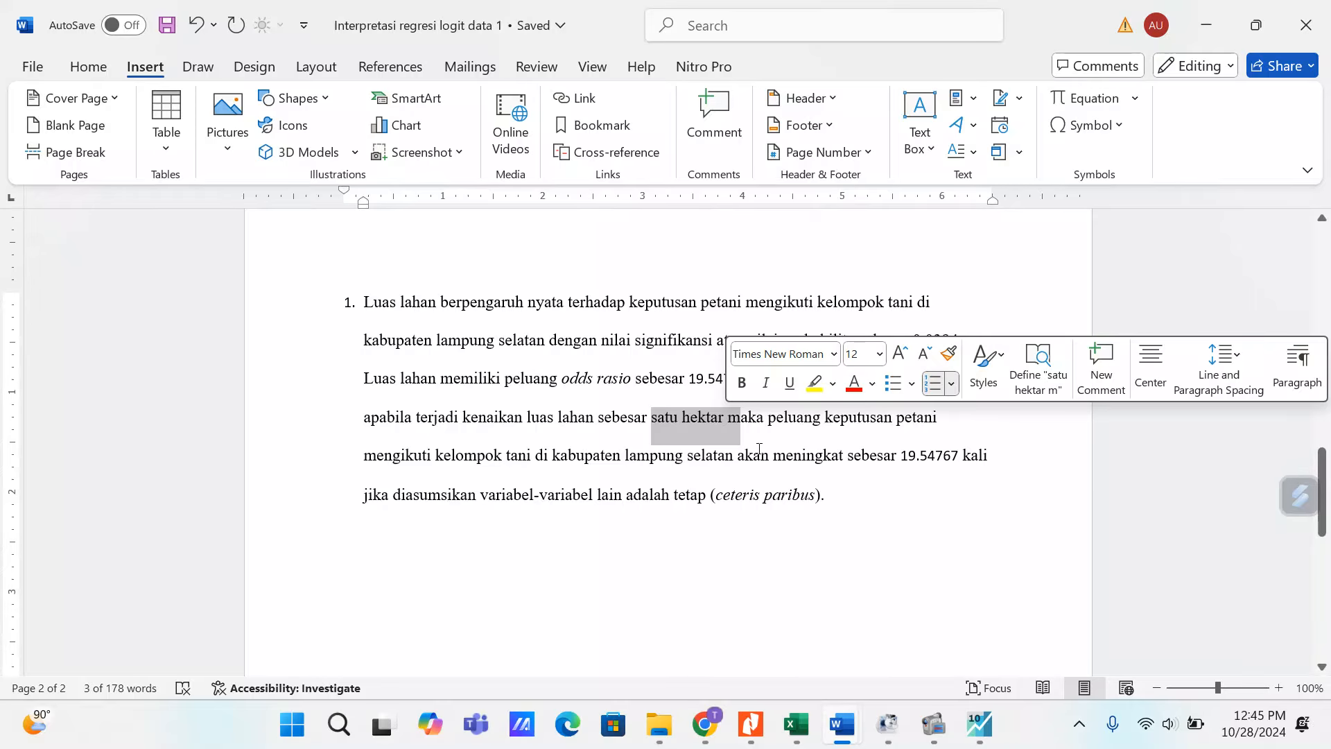
pyautogui.click(765, 420)
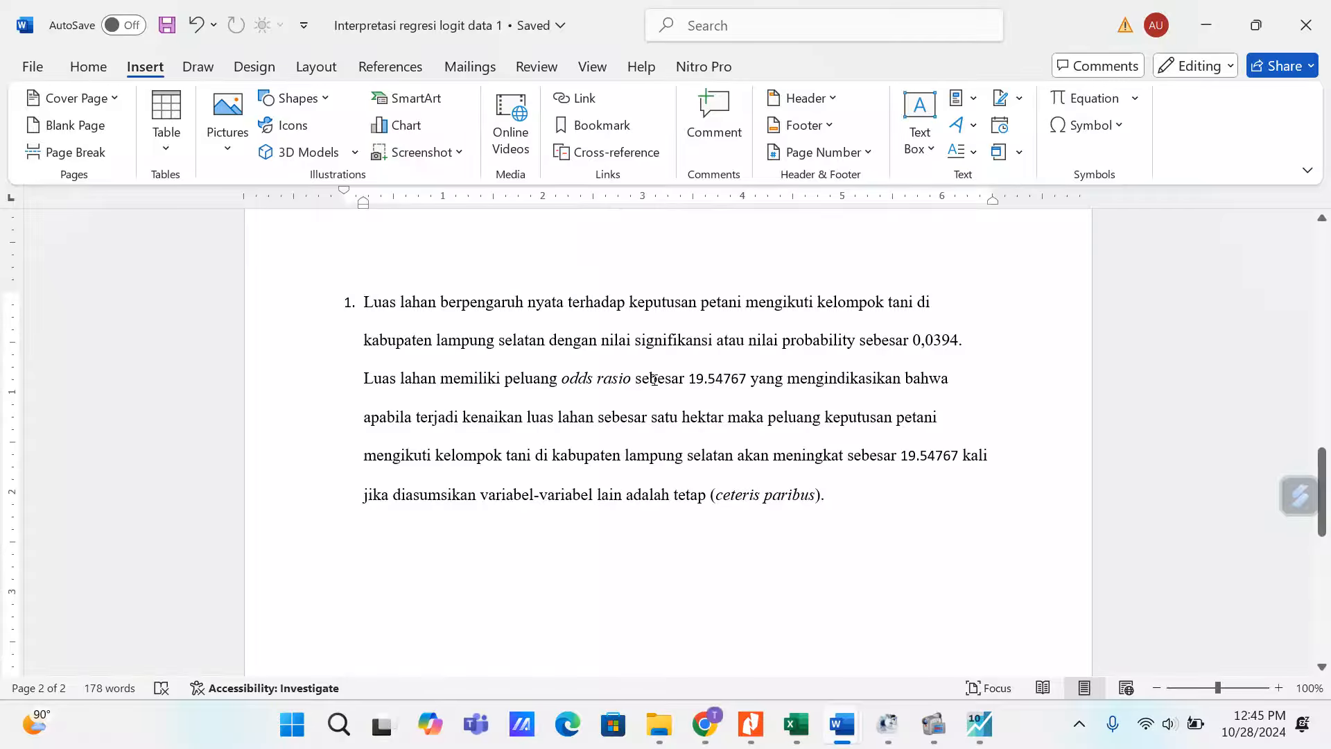
pyautogui.moveTo(653, 379); pyautogui.dragTo(752, 379)
pyautogui.click(1005, 468)
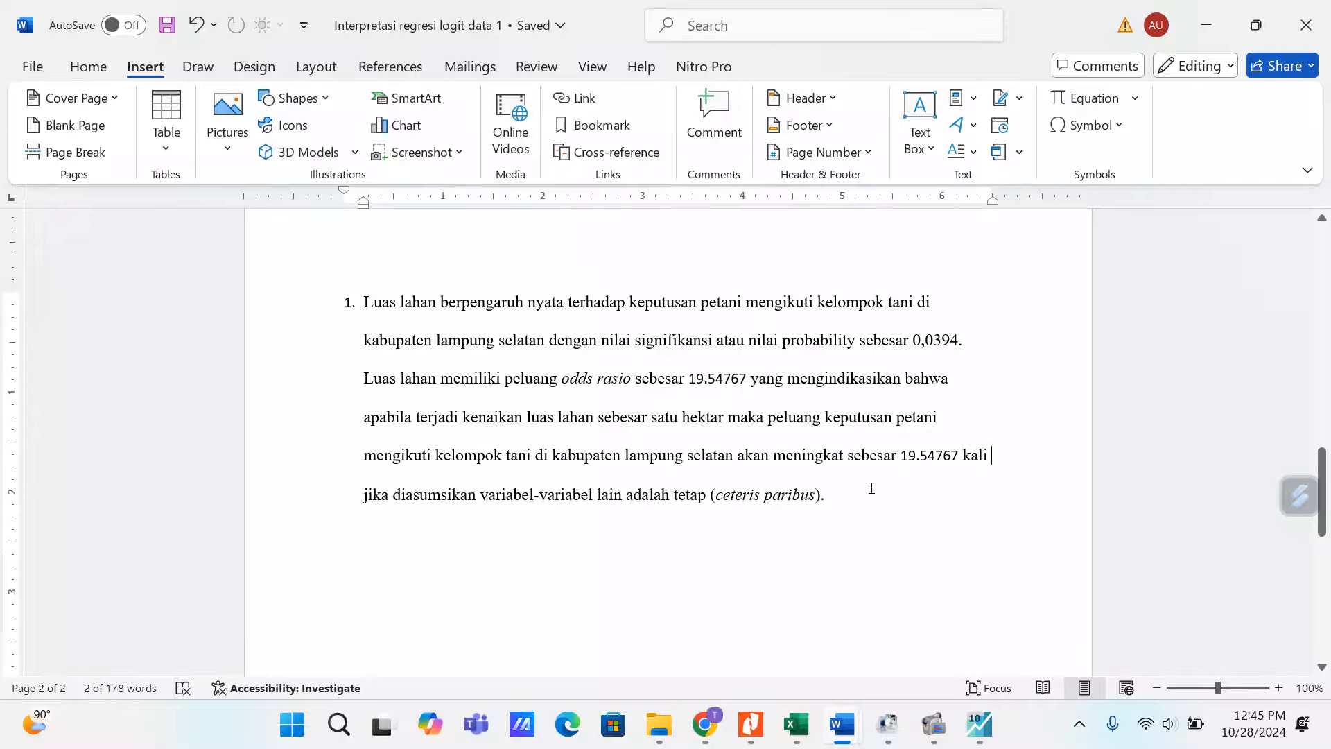
pyautogui.scroll(-4, 785, 479)
pyautogui.scroll(12, 785, 483)
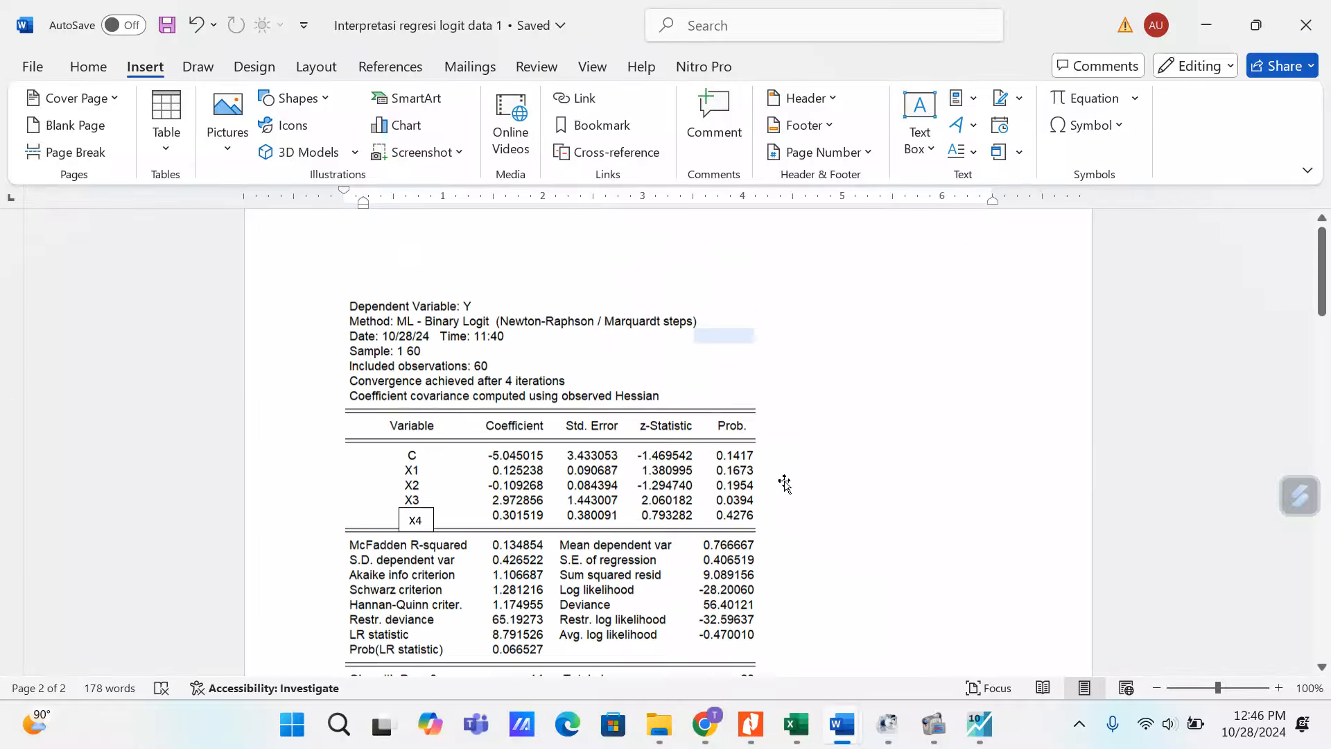
# Switch to EViews and view the logit equation's representations, returning to its estimation output
pyautogui.scroll(1, 784, 483)
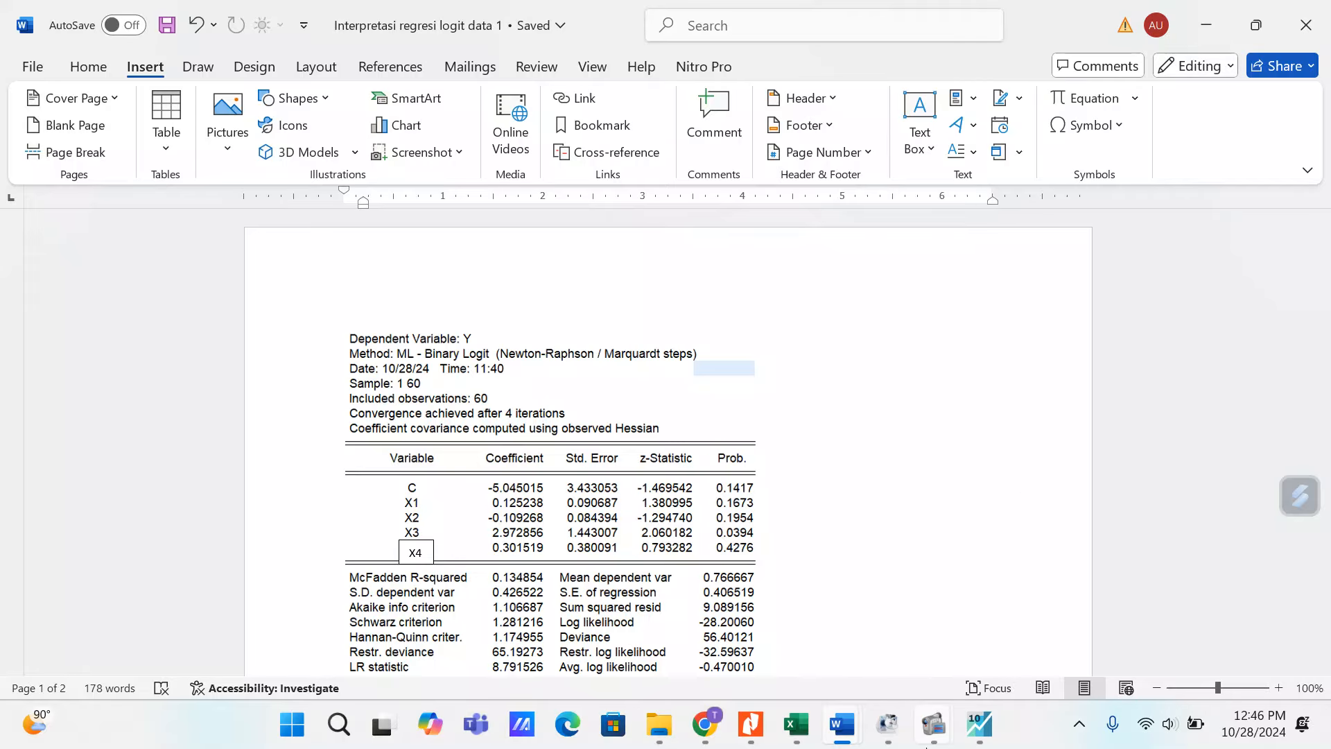
pyautogui.moveTo(934, 724)
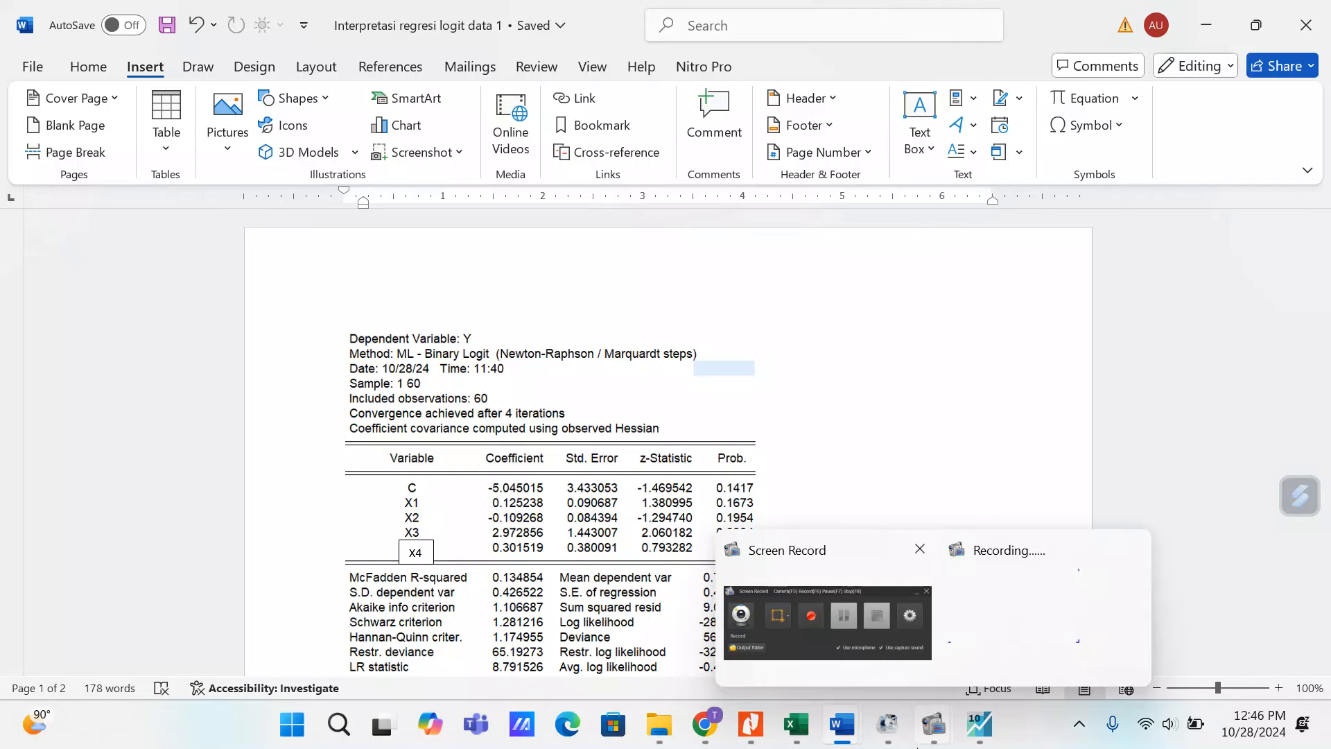
pyautogui.click(979, 717)
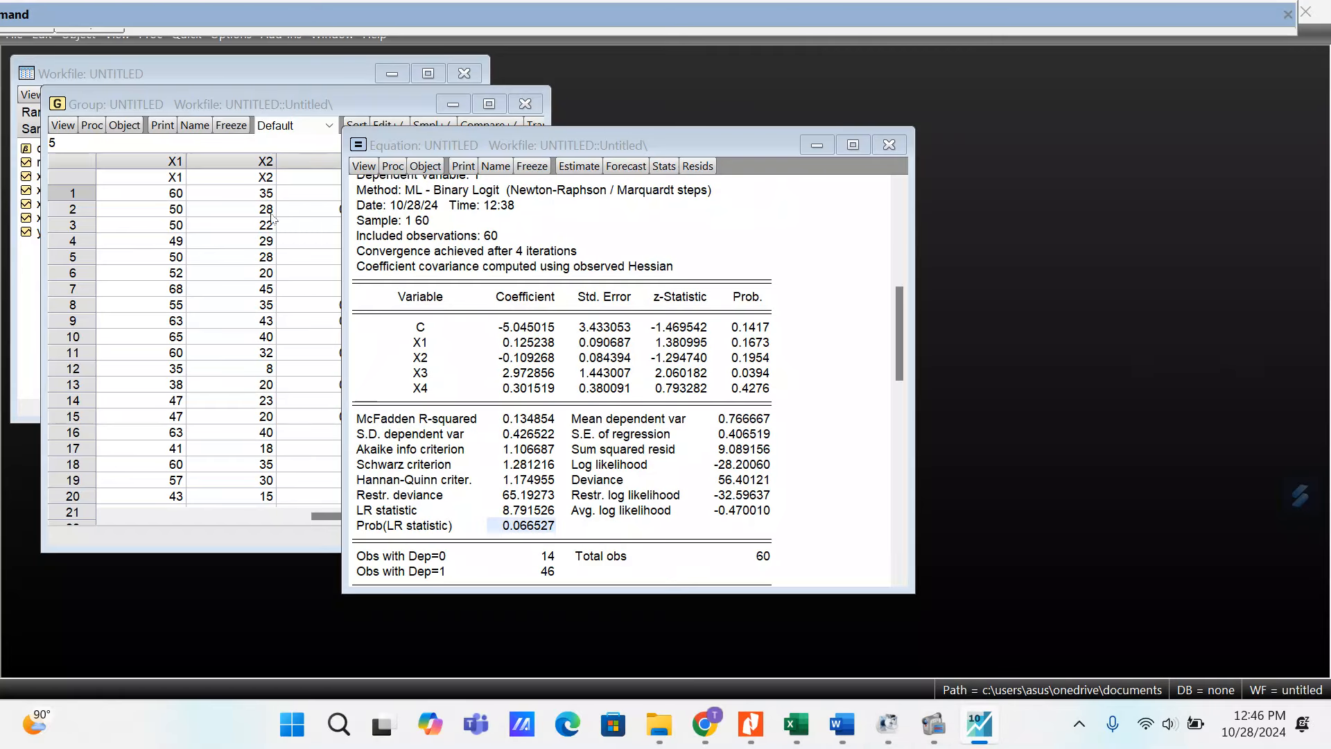
pyautogui.click(364, 166)
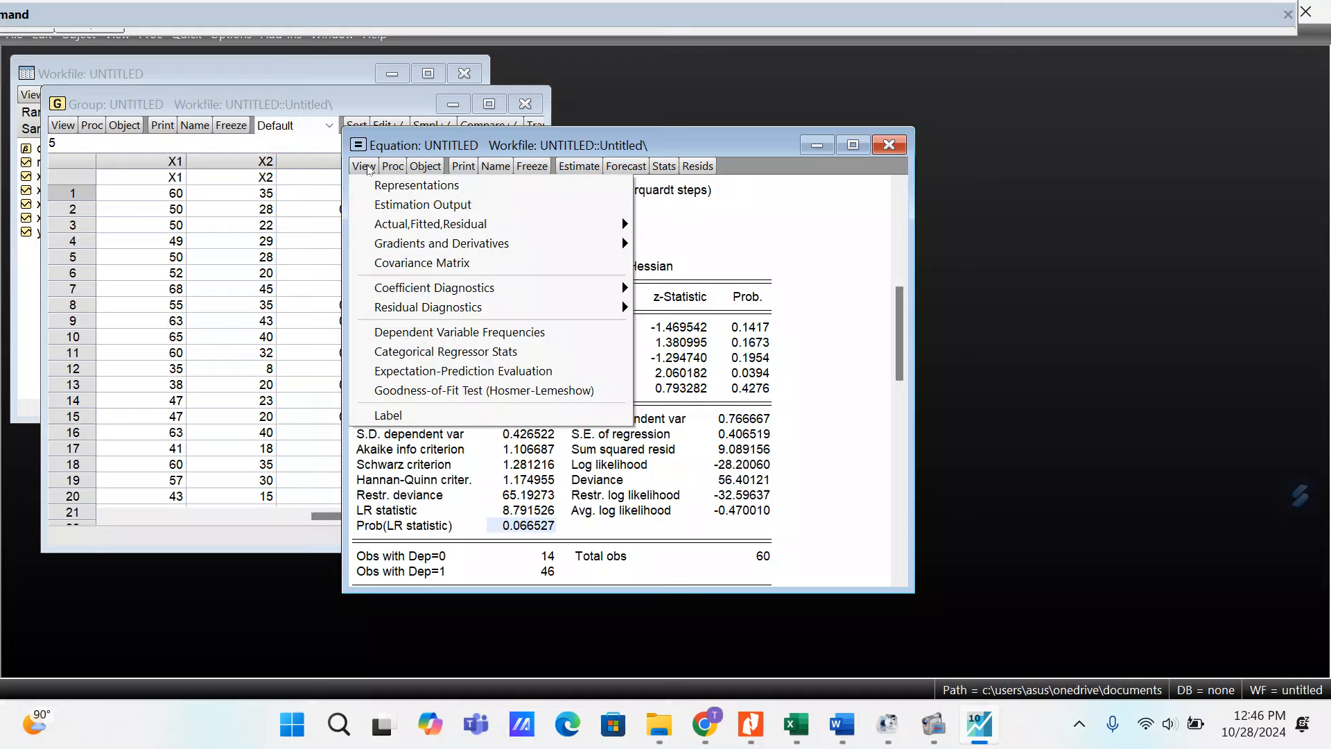
pyautogui.click(368, 183)
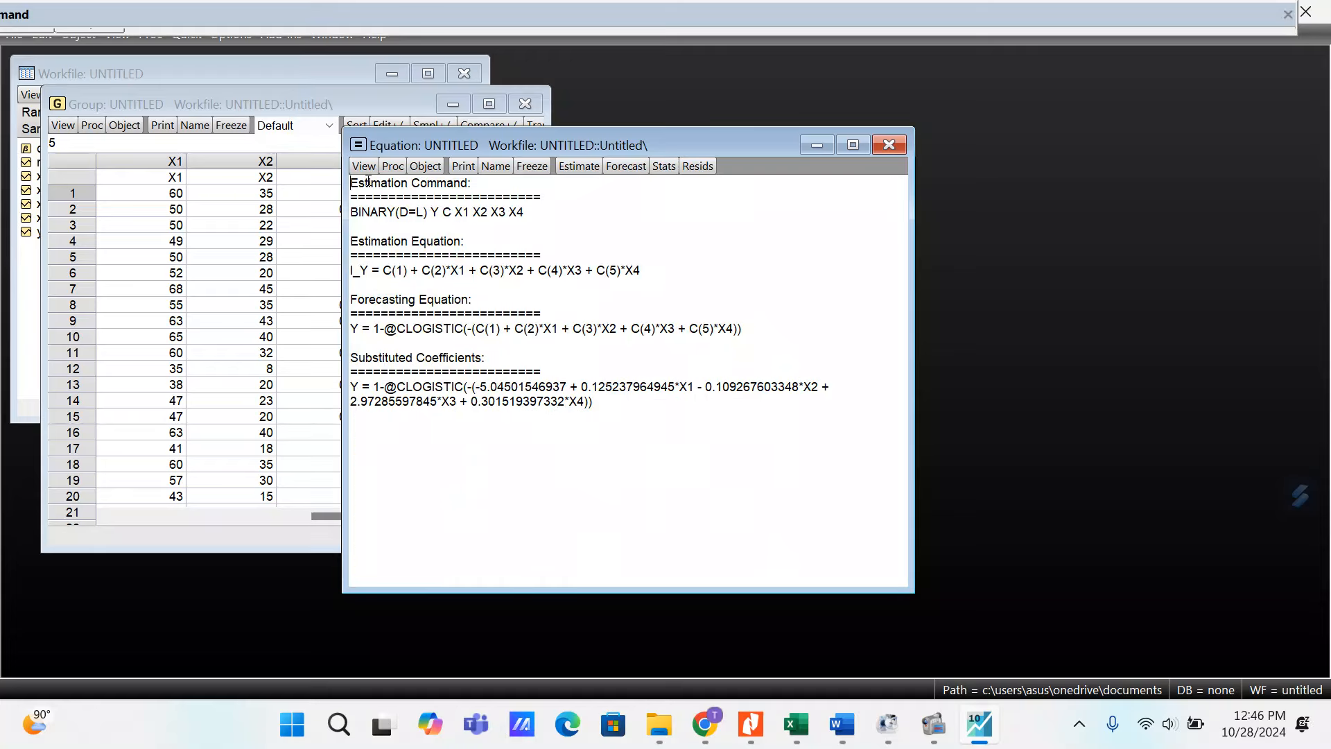
pyautogui.click(365, 167)
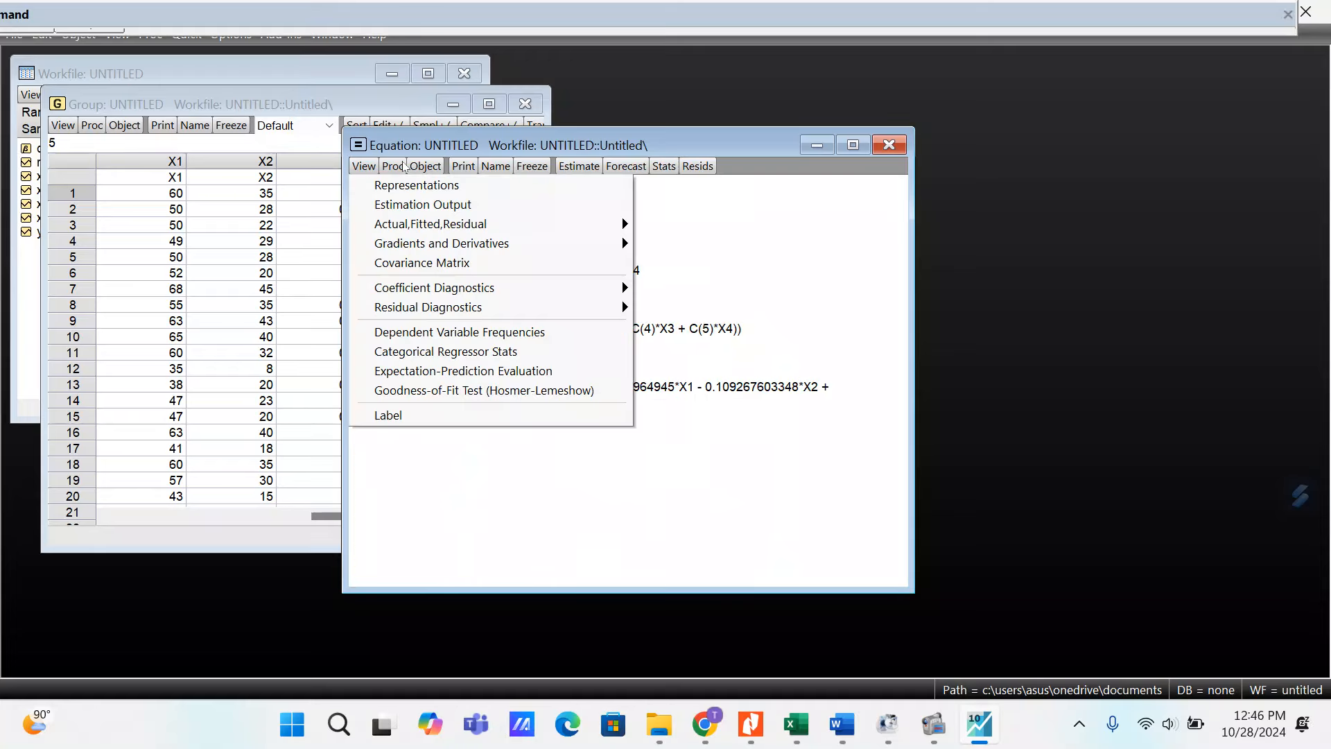
pyautogui.click(415, 206)
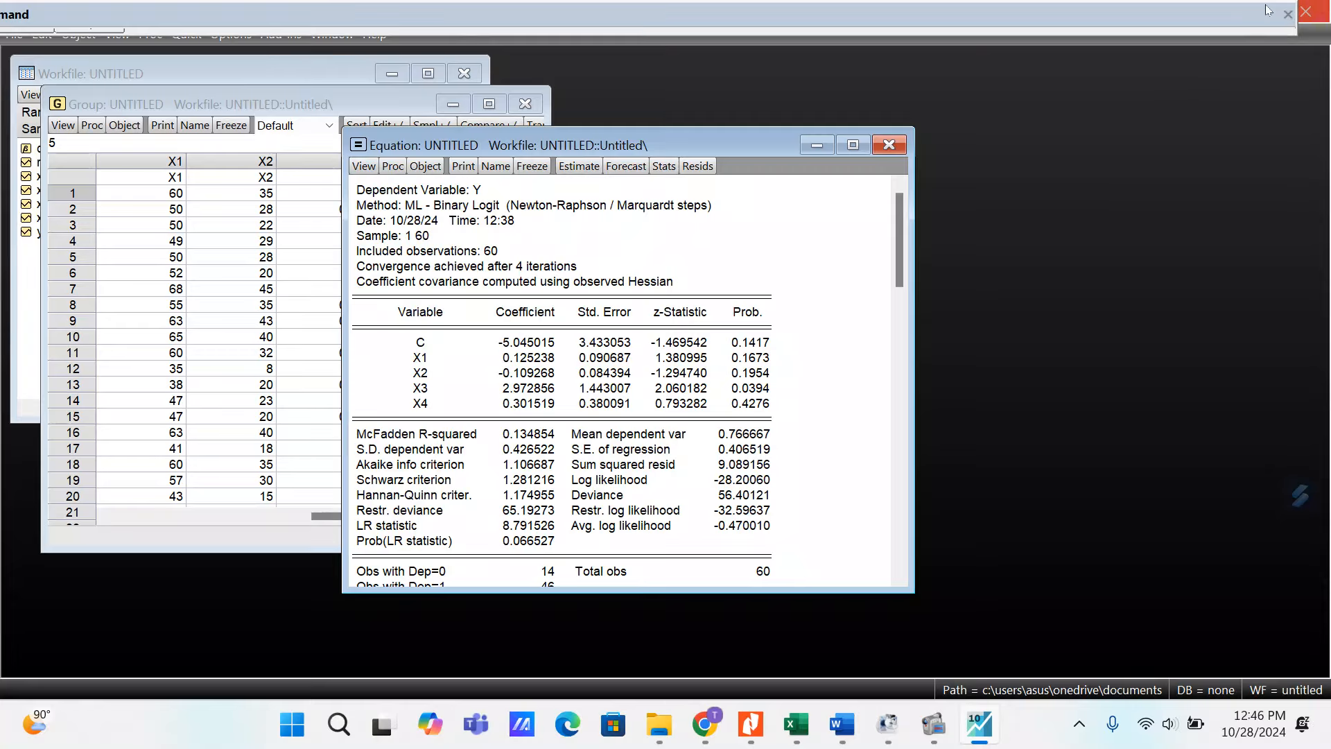
# Move the Command window out of the way and estimate a binary choice Probit equation y c x1 x2 x3 x4, replacing the untitled logit equation
pyautogui.moveTo(1211, 8); pyautogui.dragTo(1230, 182)
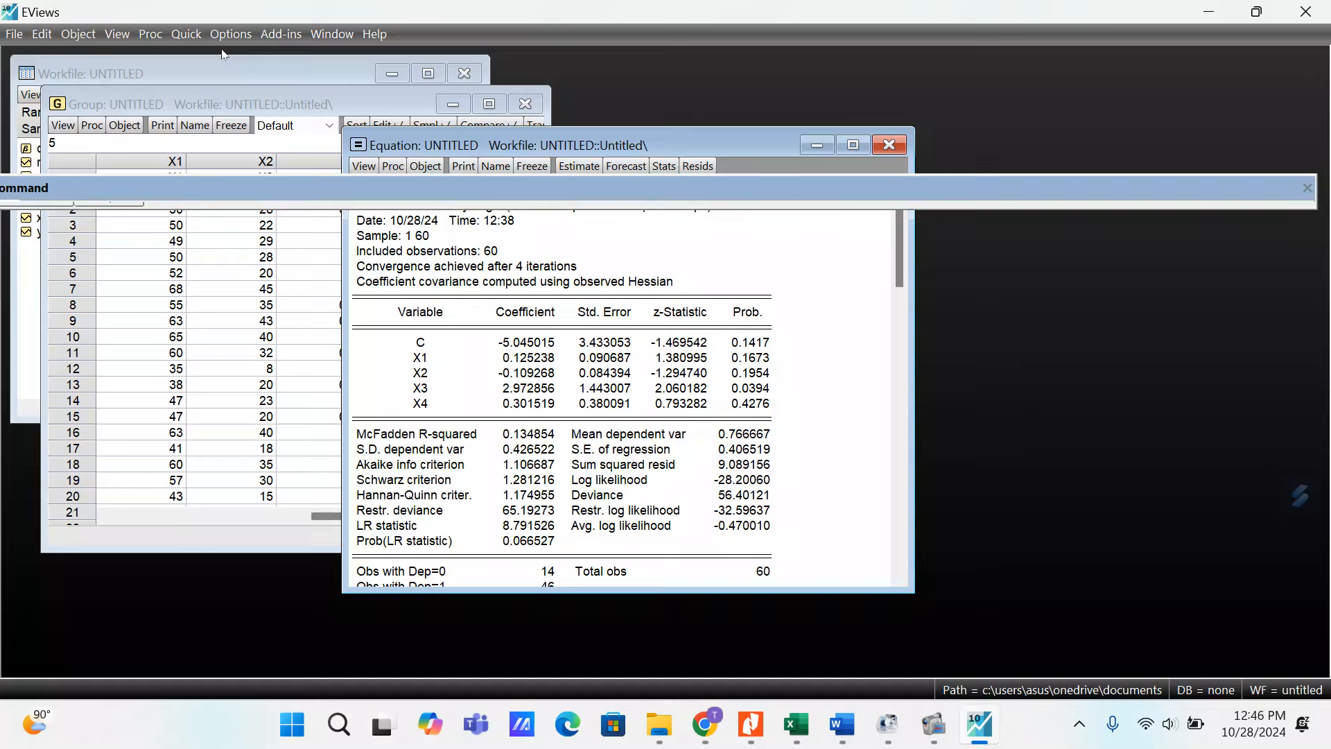
pyautogui.click(187, 35)
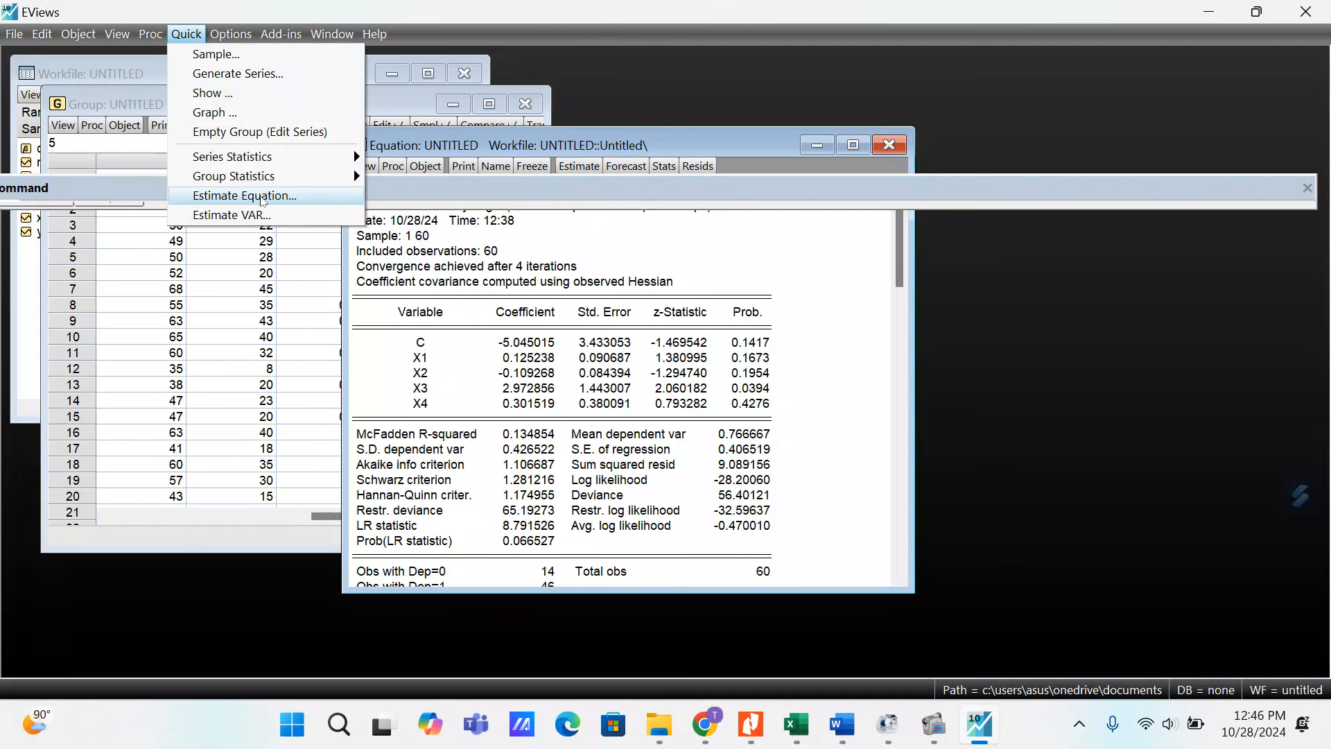
pyautogui.click(236, 195)
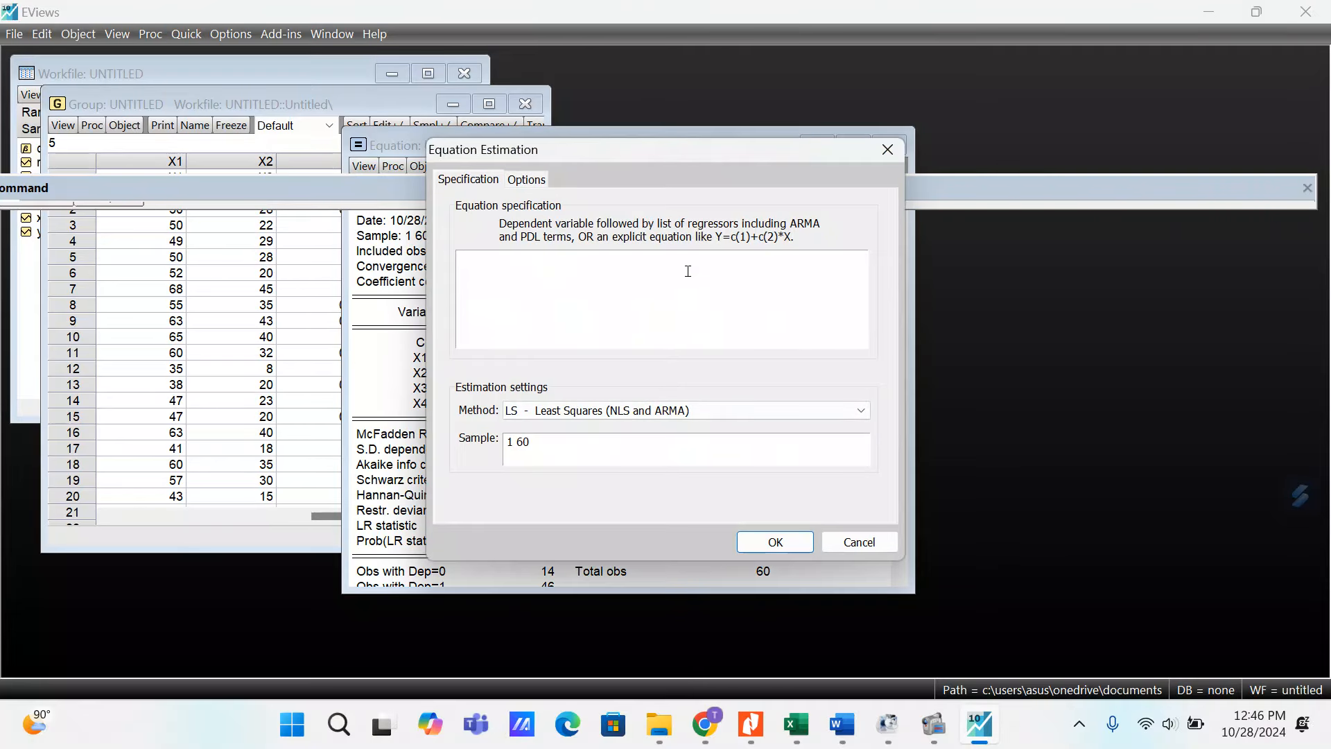
pyautogui.write('y c x1 x2 x3 x4')
pyautogui.click(664, 415)
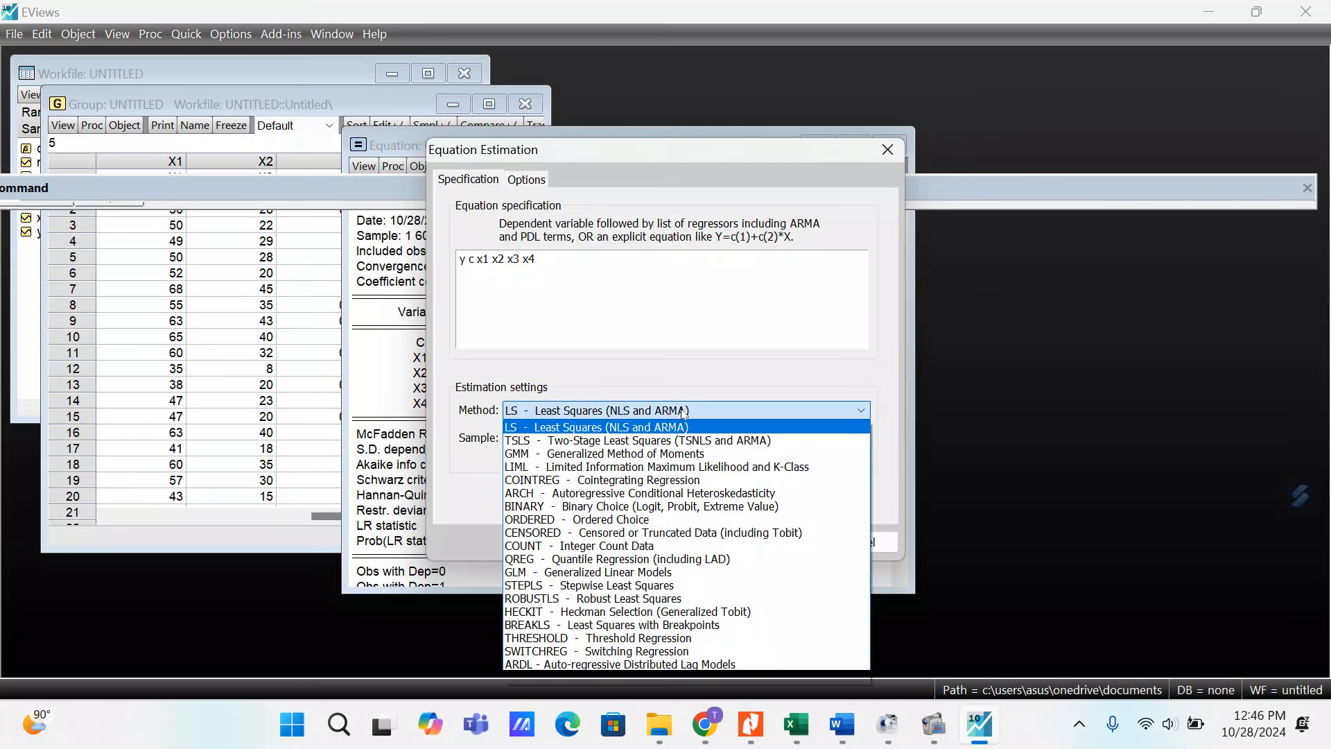
pyautogui.click(645, 507)
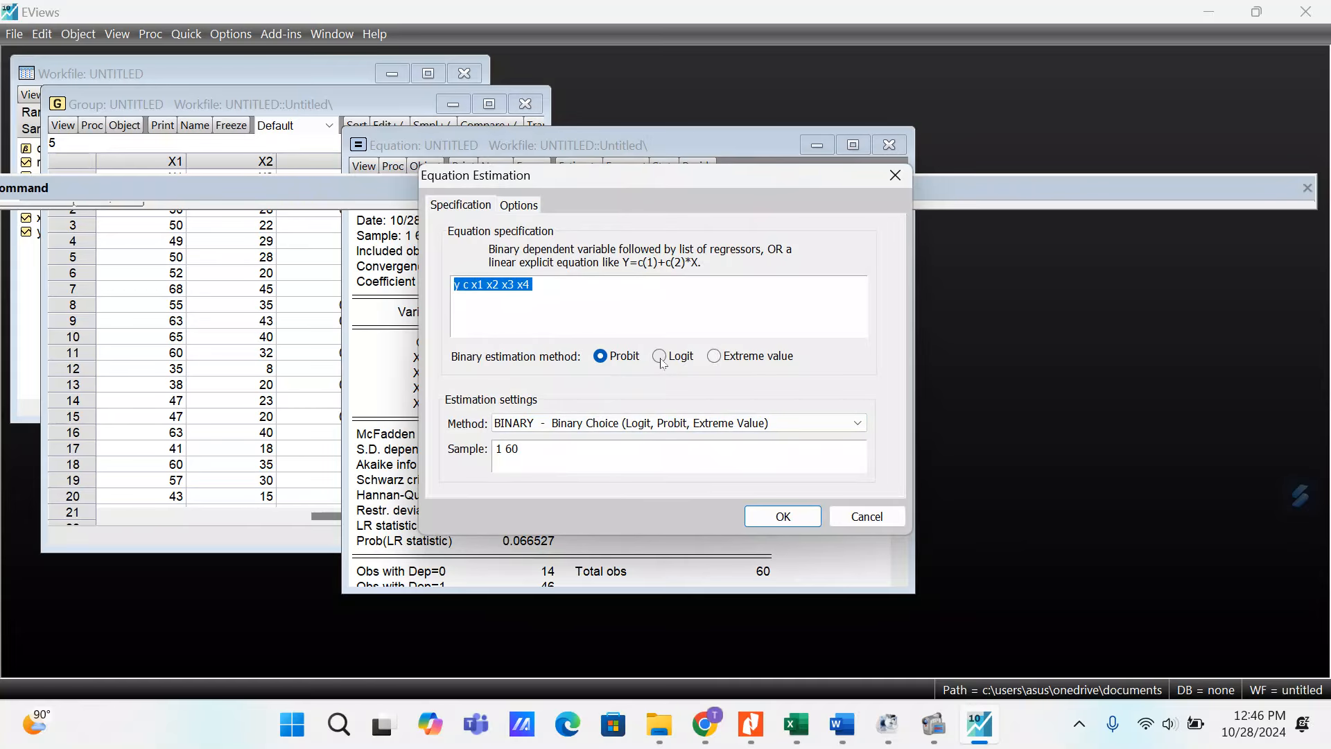
pyautogui.click(810, 522)
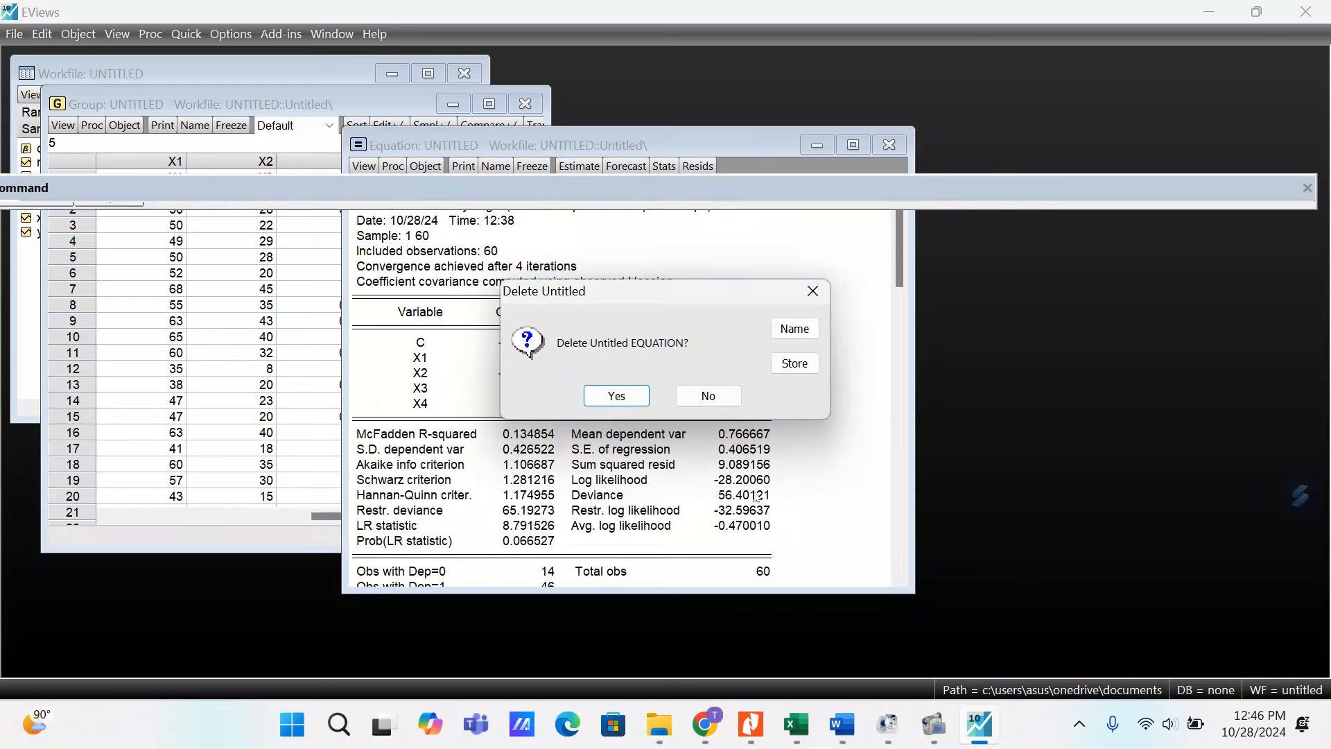
pyautogui.click(616, 401)
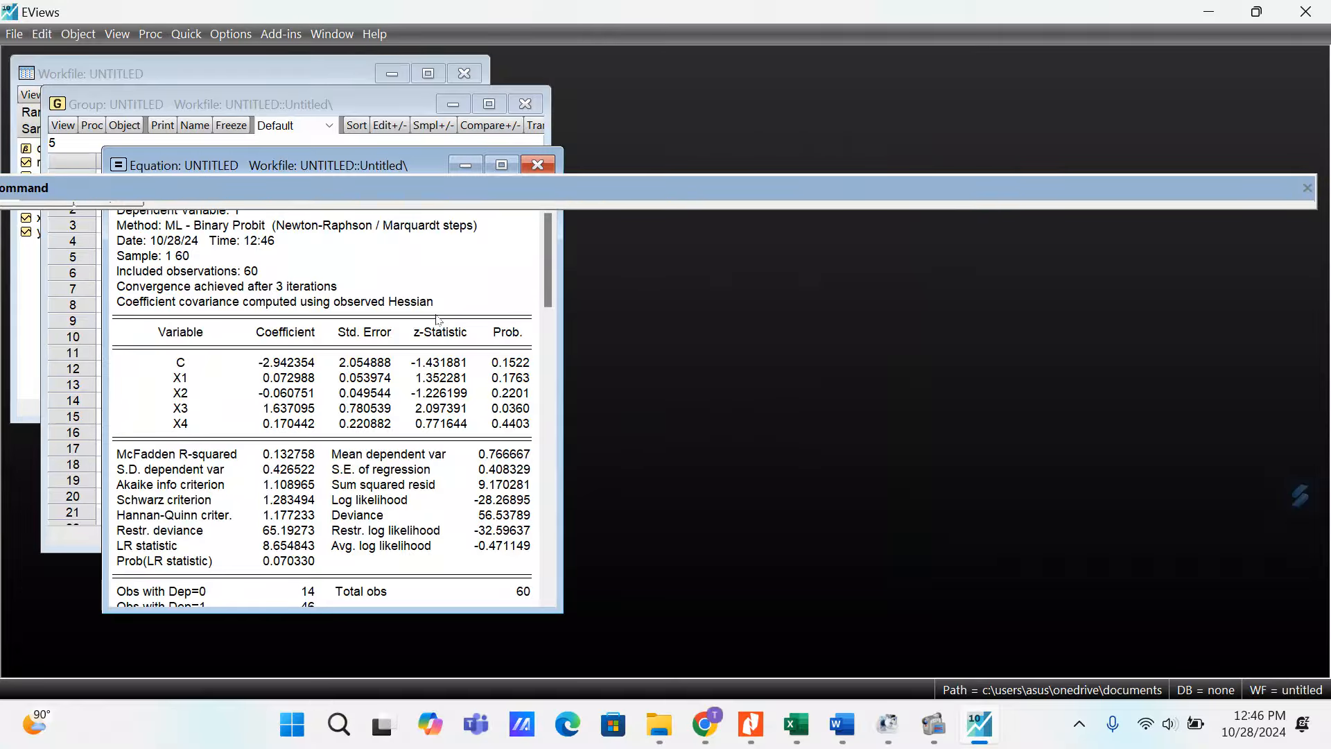
pyautogui.scroll(-1, 327, 401)
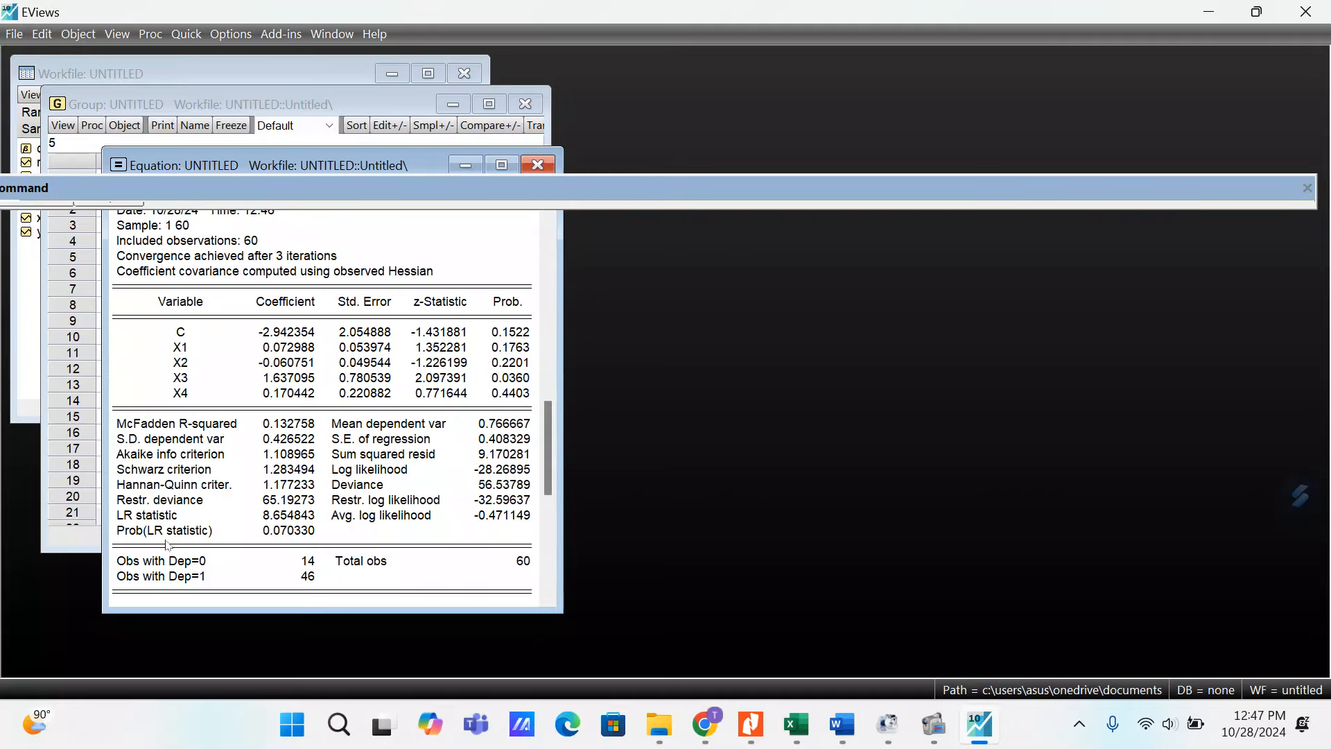
pyautogui.scroll(1, 264, 488)
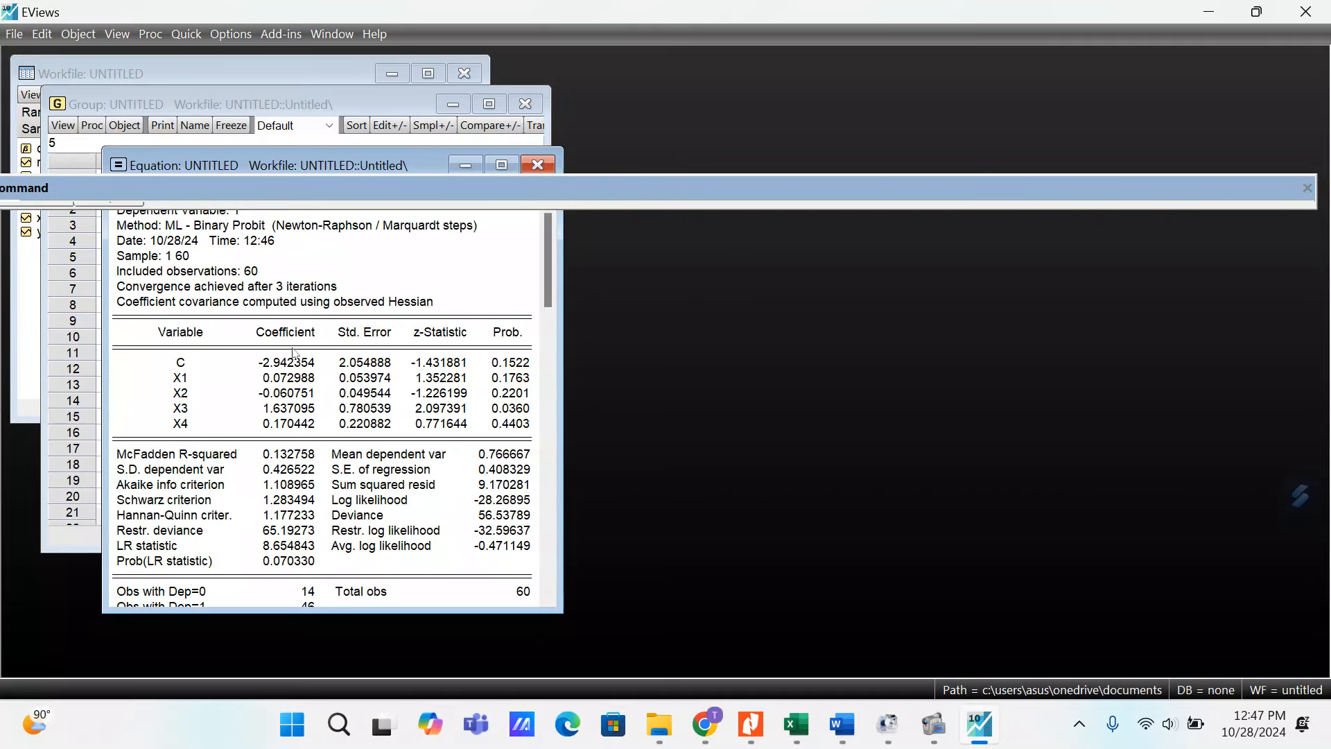
# Redock the Command window and run the Hosmer-Lemeshow goodness-of-fit test on the probit equation, reading its full table
pyautogui.doubleClick(523, 182)
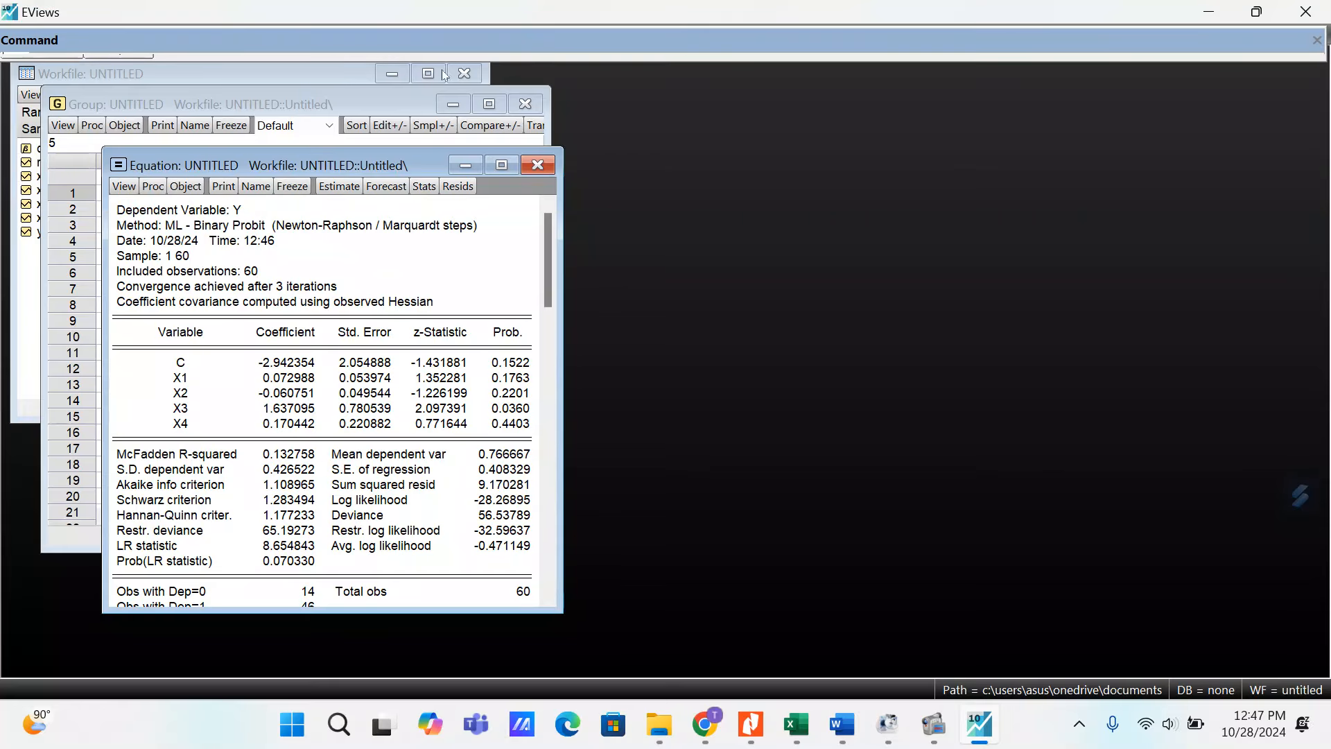
pyautogui.click(136, 185)
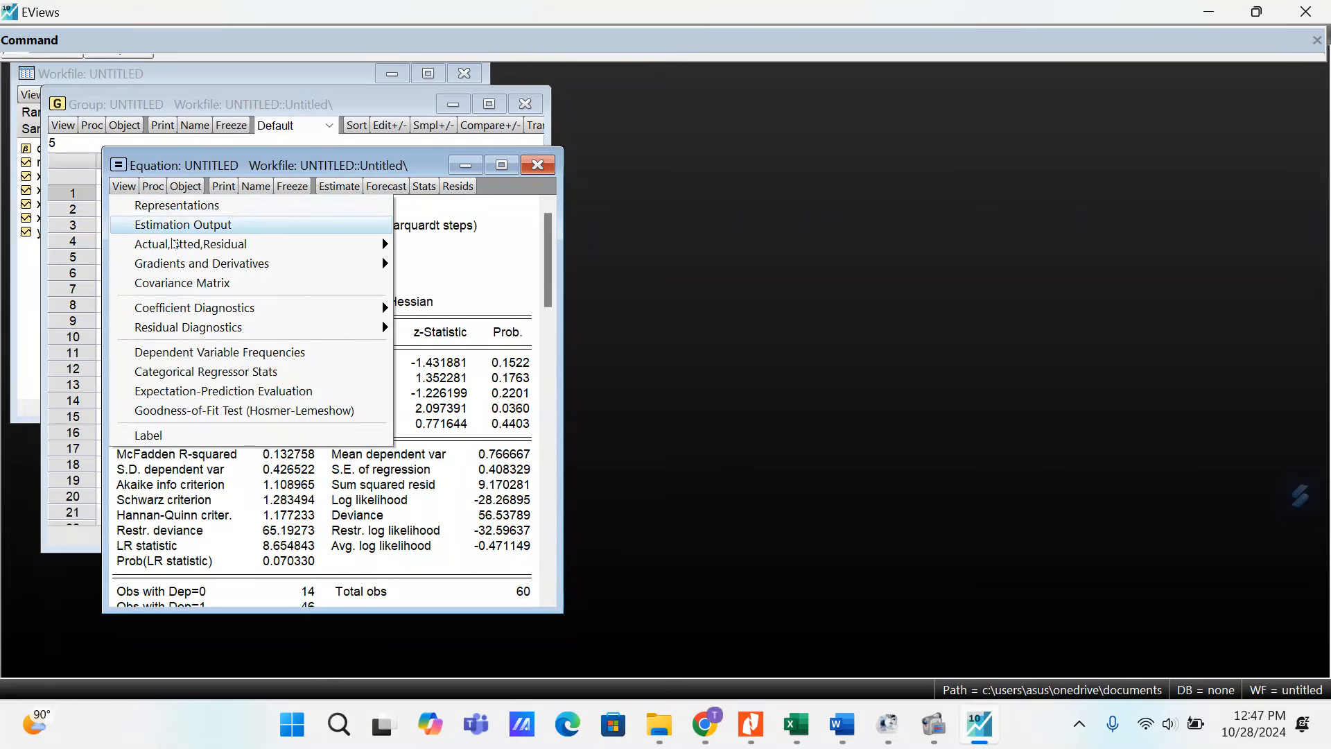
pyautogui.click(181, 411)
pyautogui.click(275, 506)
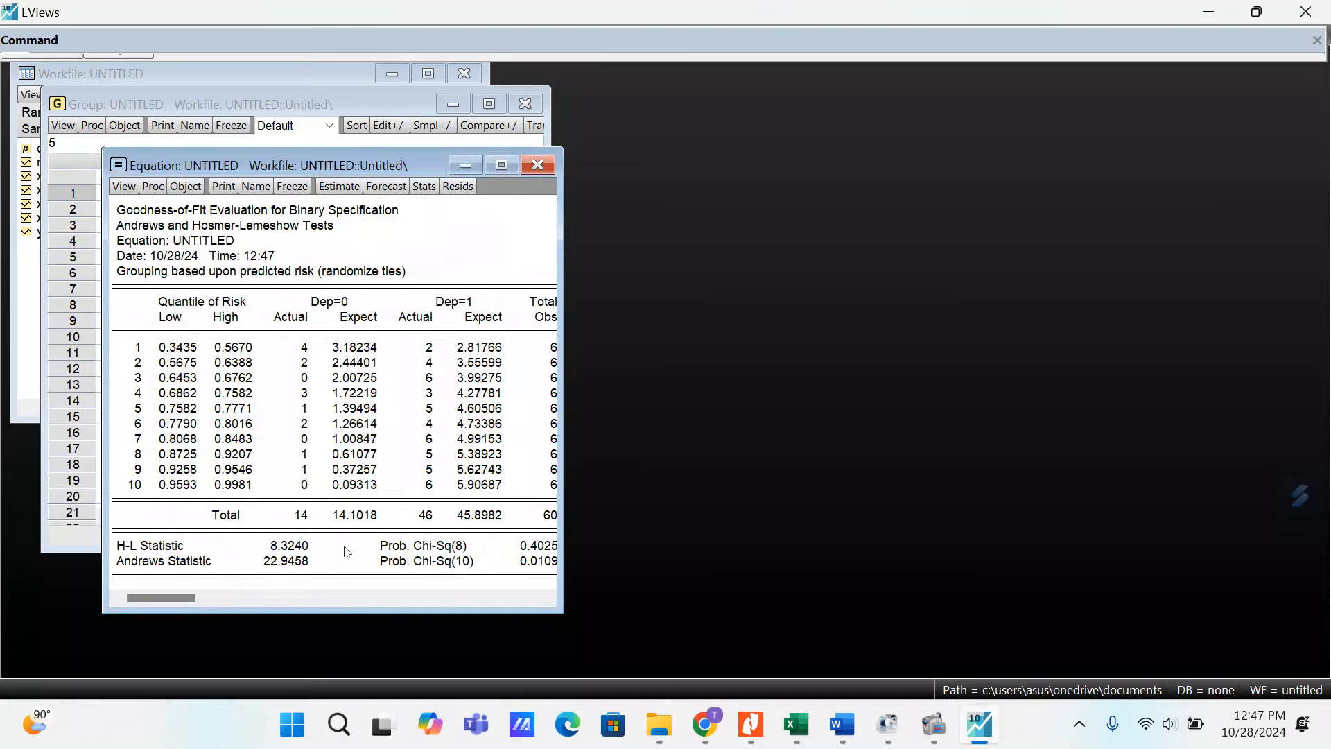
pyautogui.click(372, 598)
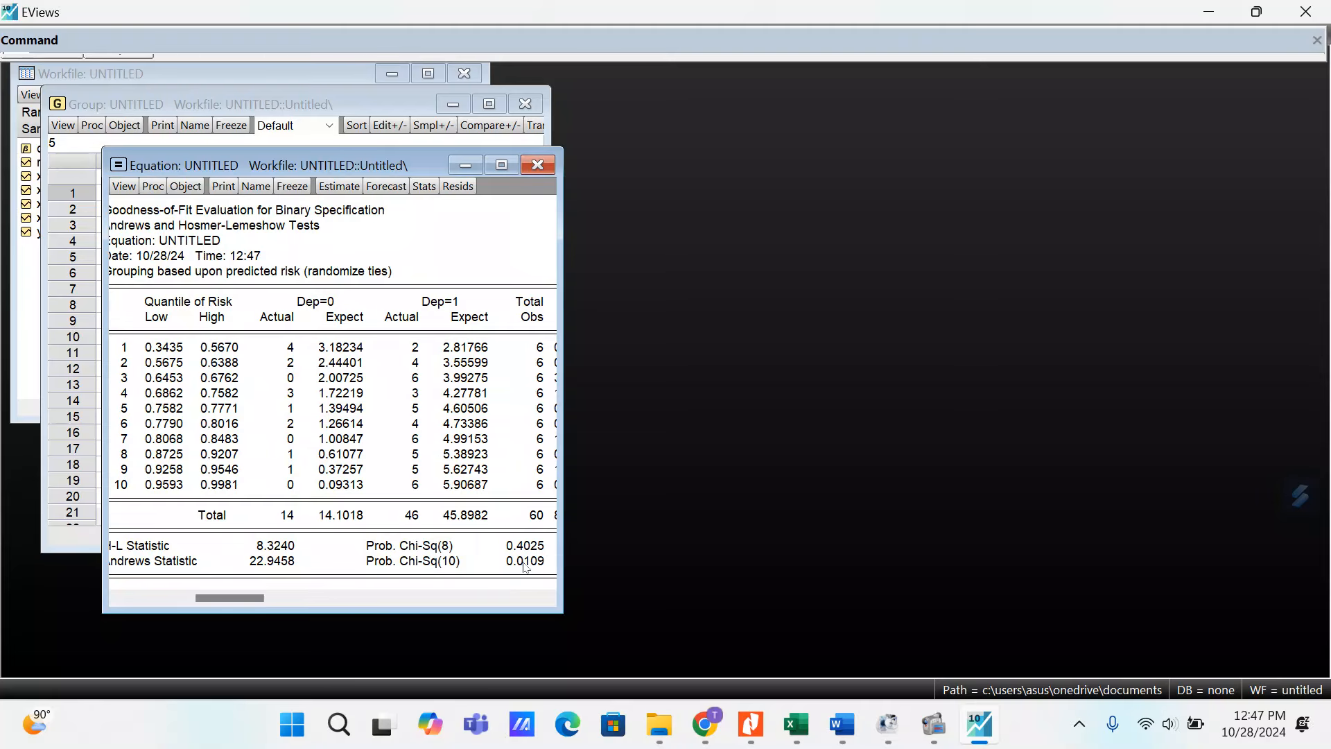
pyautogui.hscroll(1, 490, 524)
pyautogui.hscroll(-2, 490, 524)
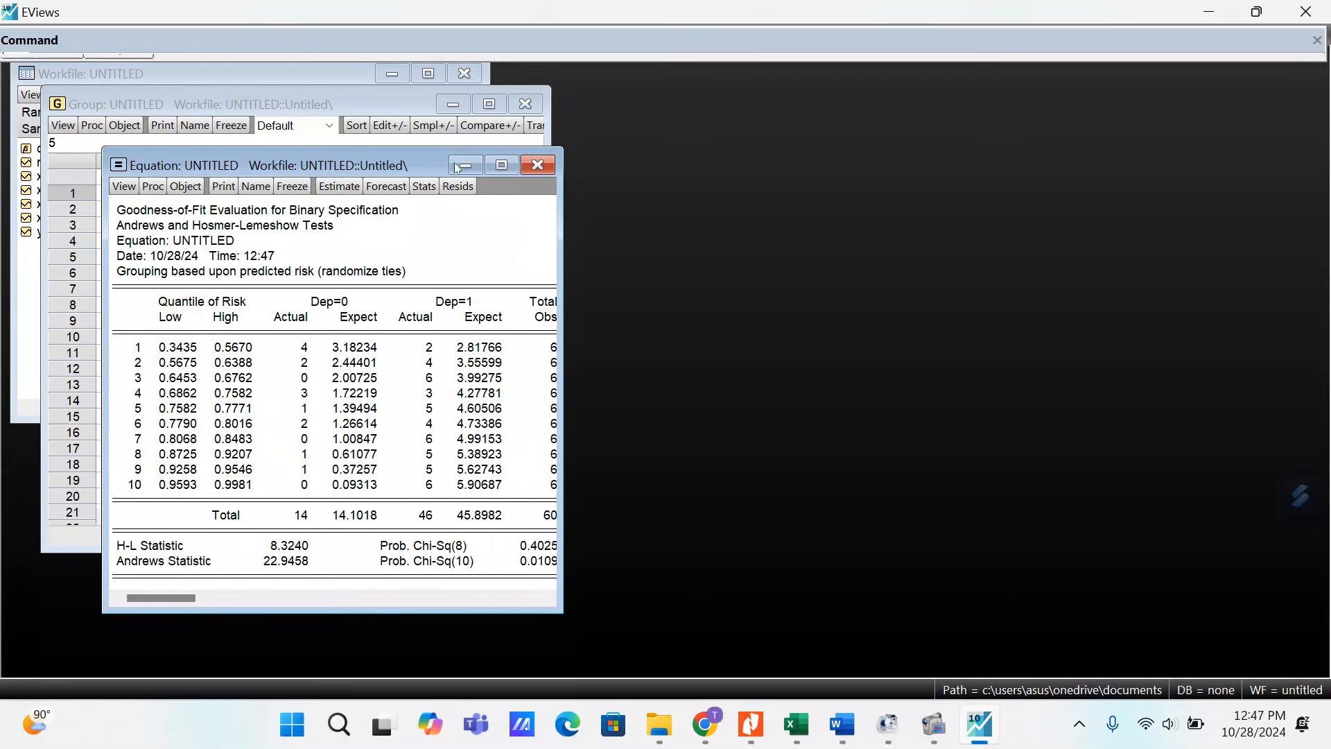
# View the probit equation's representations with substituted coefficients and go back to its estimation output
pyautogui.click(124, 186)
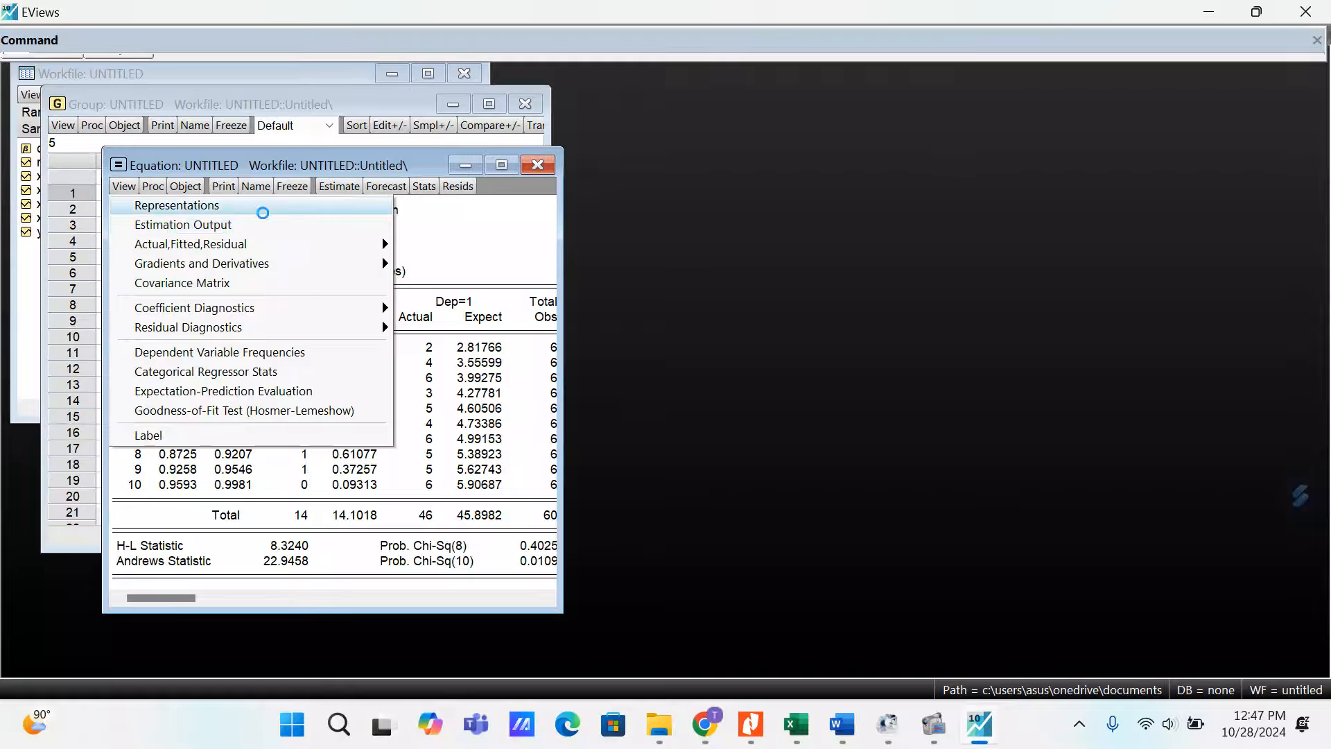
pyautogui.click(262, 207)
pyautogui.click(124, 187)
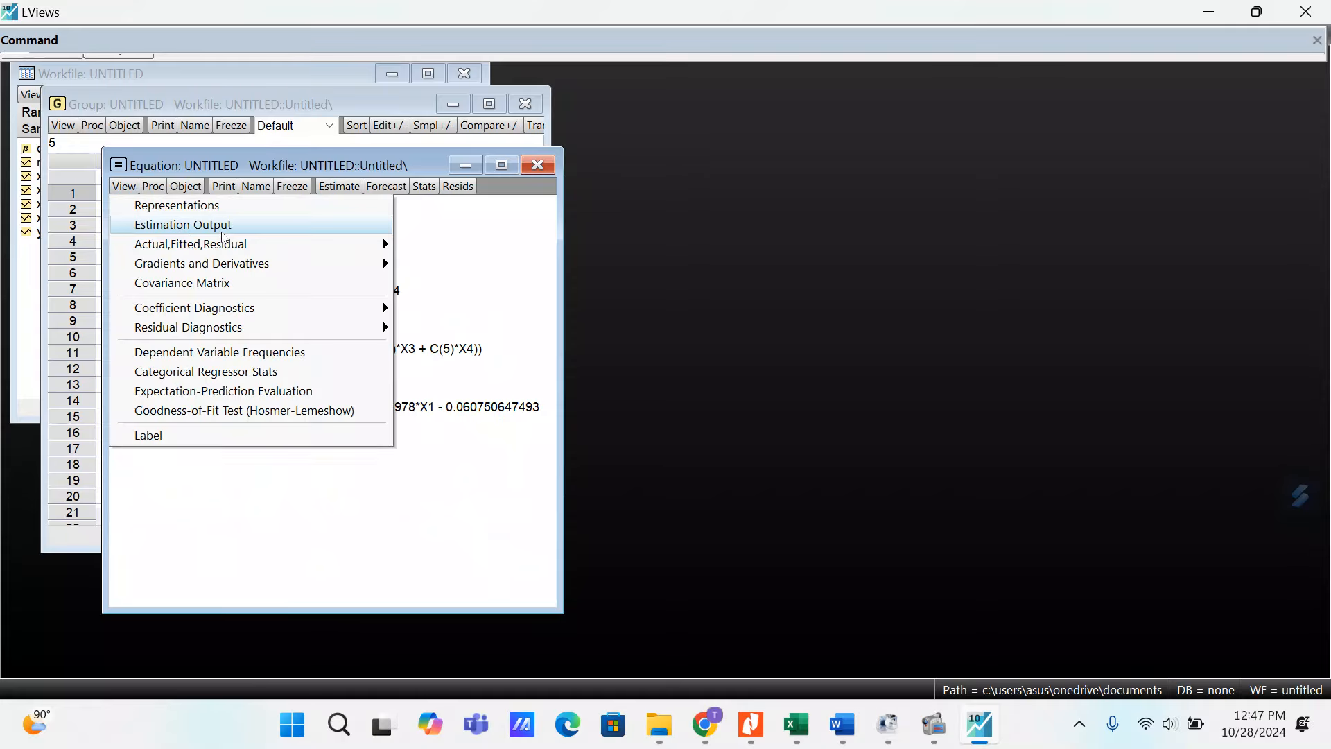
pyautogui.click(180, 222)
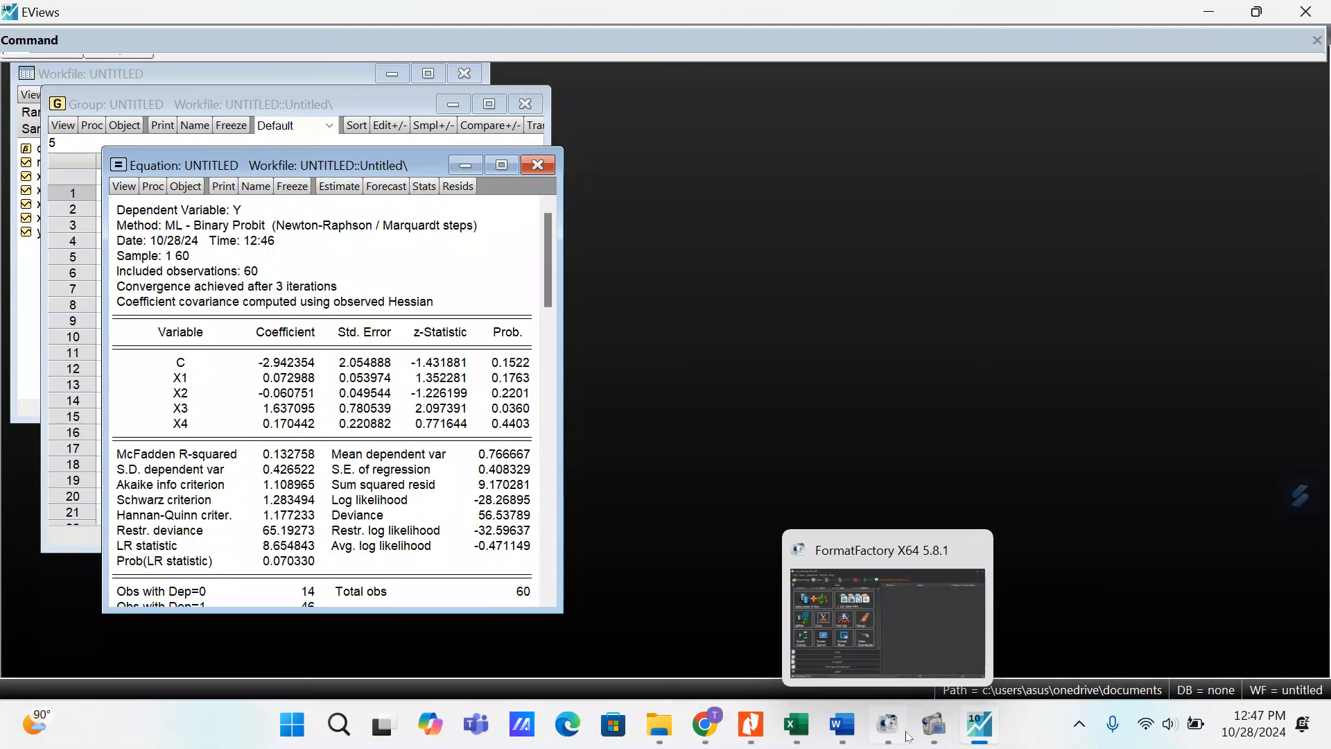
pyautogui.moveTo(929, 726)
pyautogui.click(814, 559)
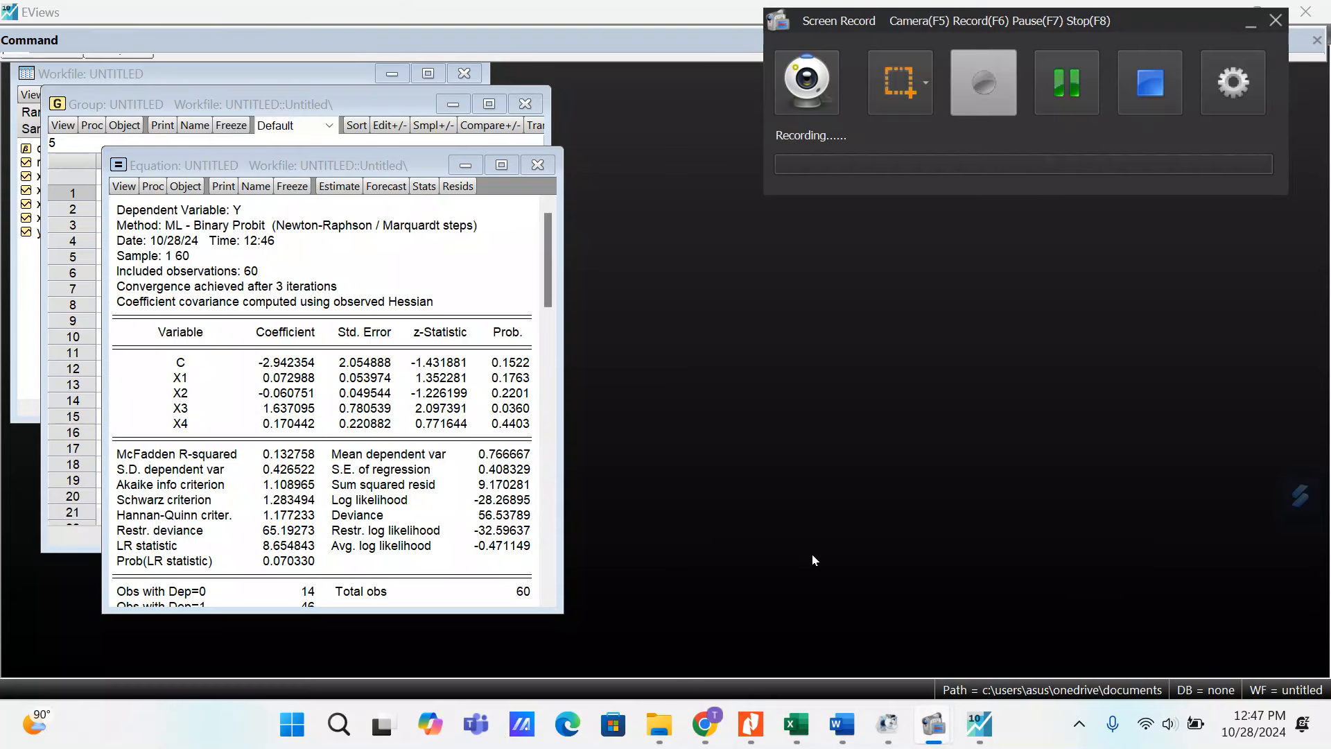